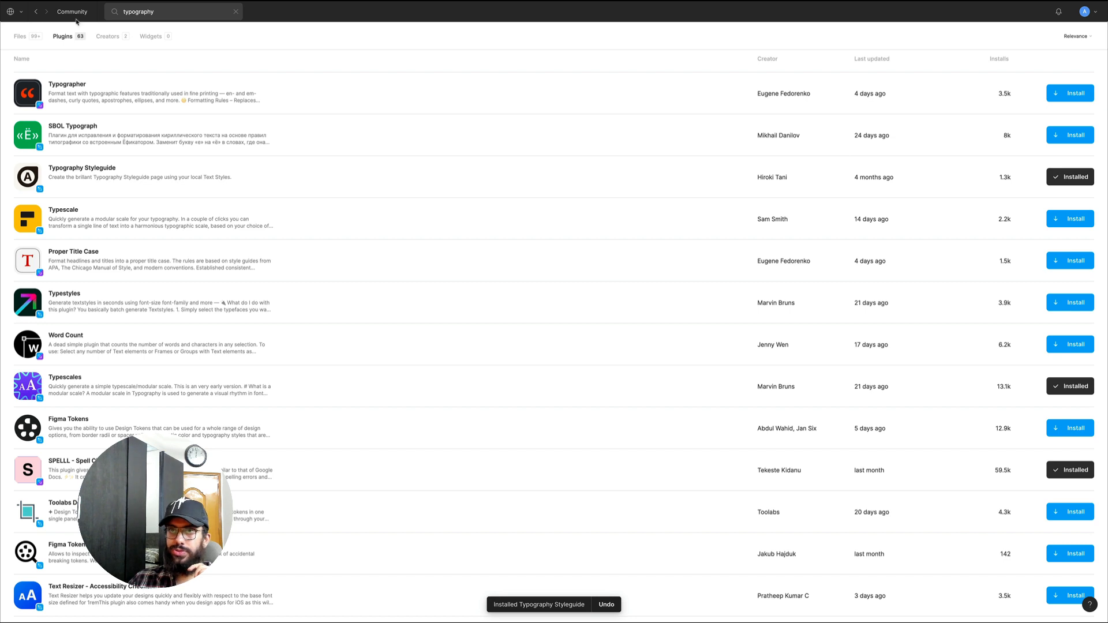
Switch to the Creating a Design System file and run the Typescales plugin on the Typography page.
key(super+2)
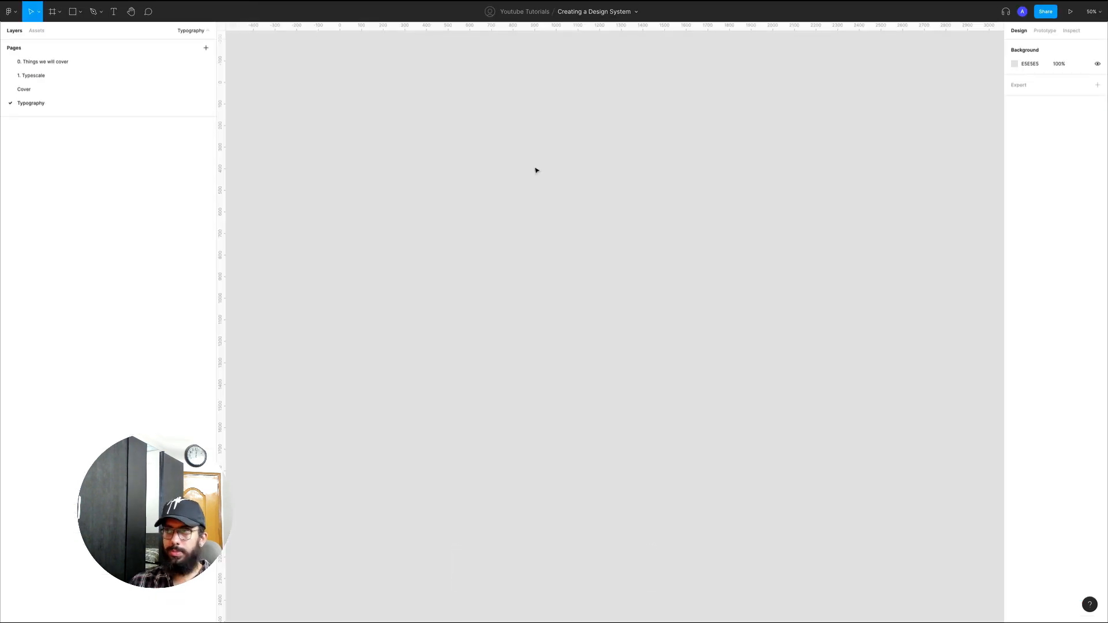
key(super+p)
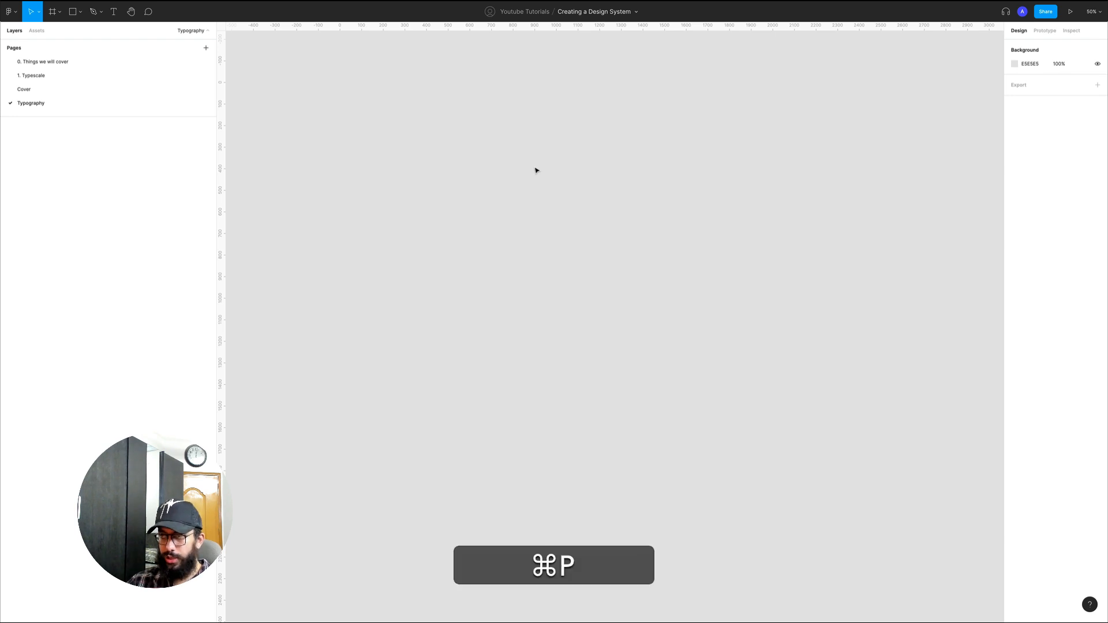
text(typ)
key(Return)
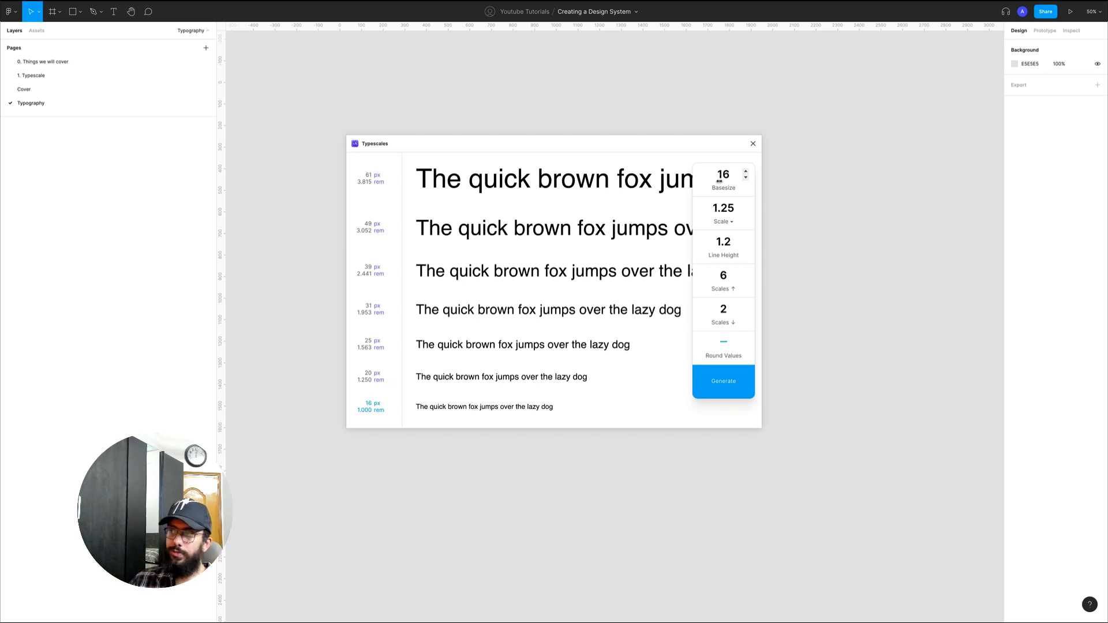
Set the type scale ratio to Major Second (1.125) and review the resulting font sizes.
click(727, 220)
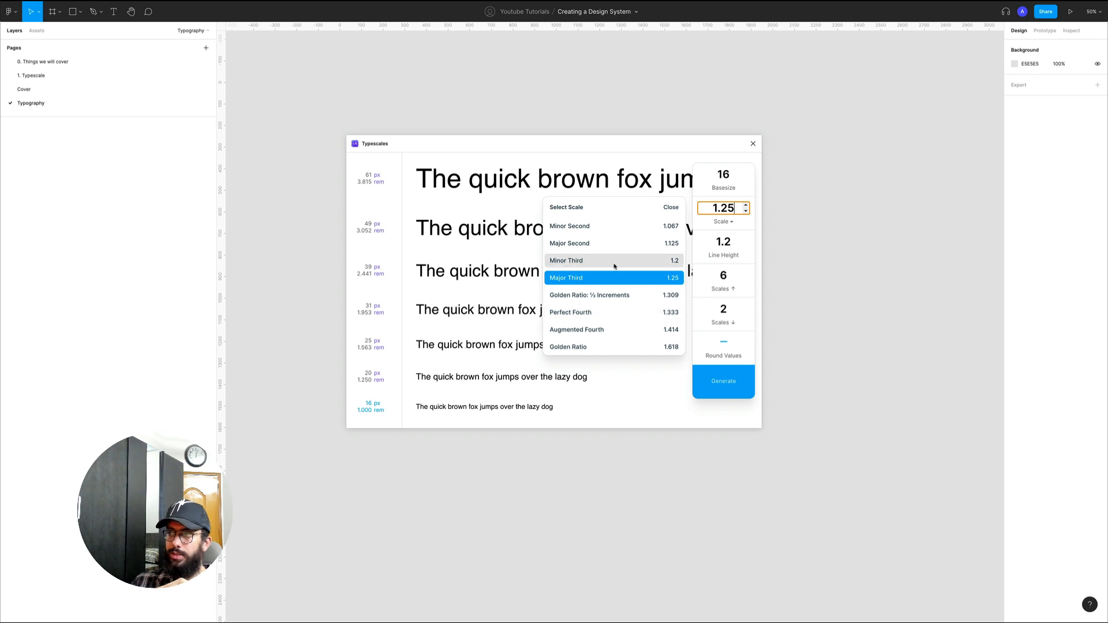
click(617, 244)
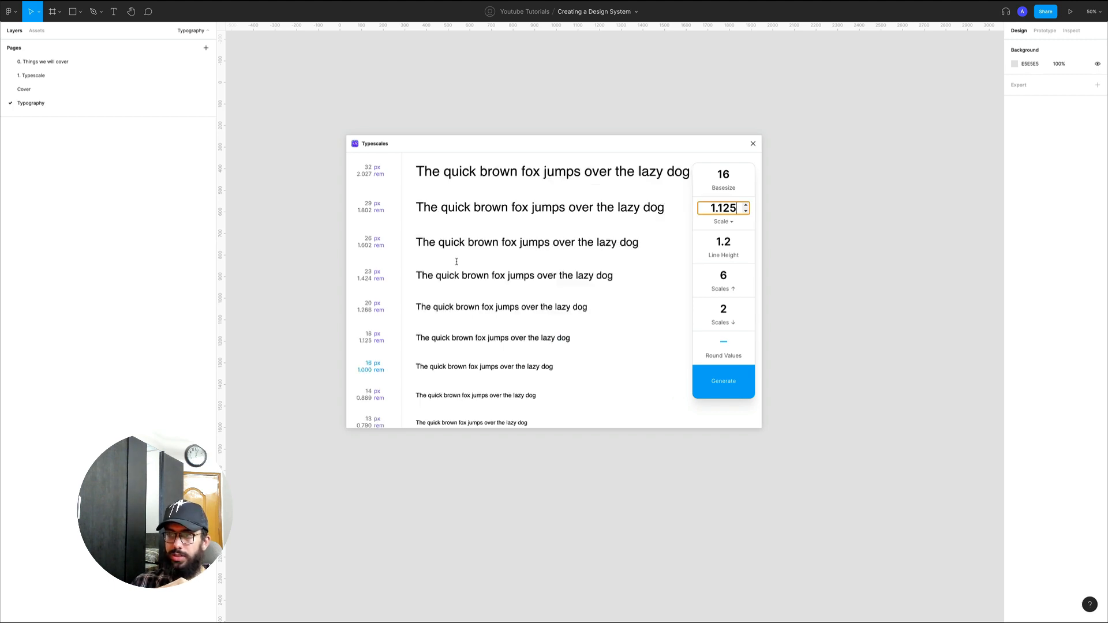
click(725, 222)
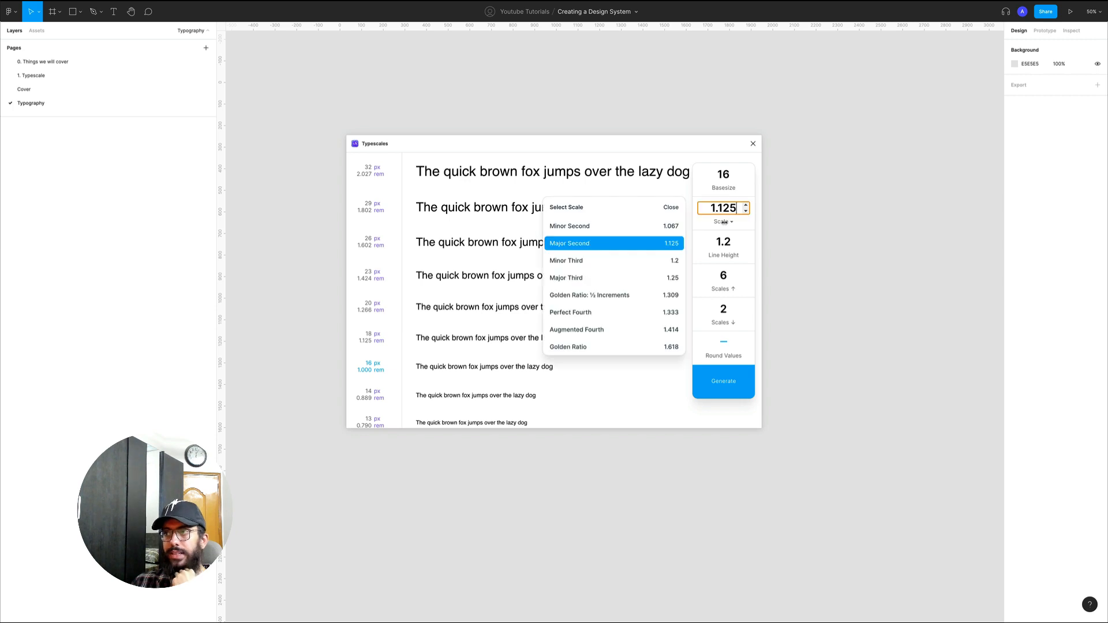
click(724, 223)
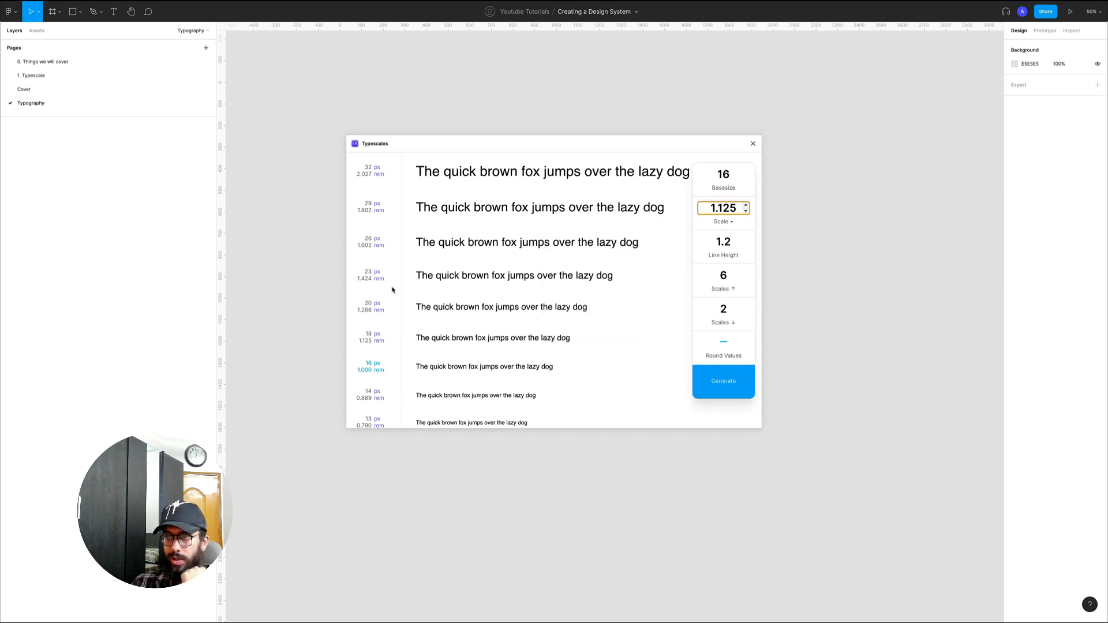
scroll(392, 289, down, 2)
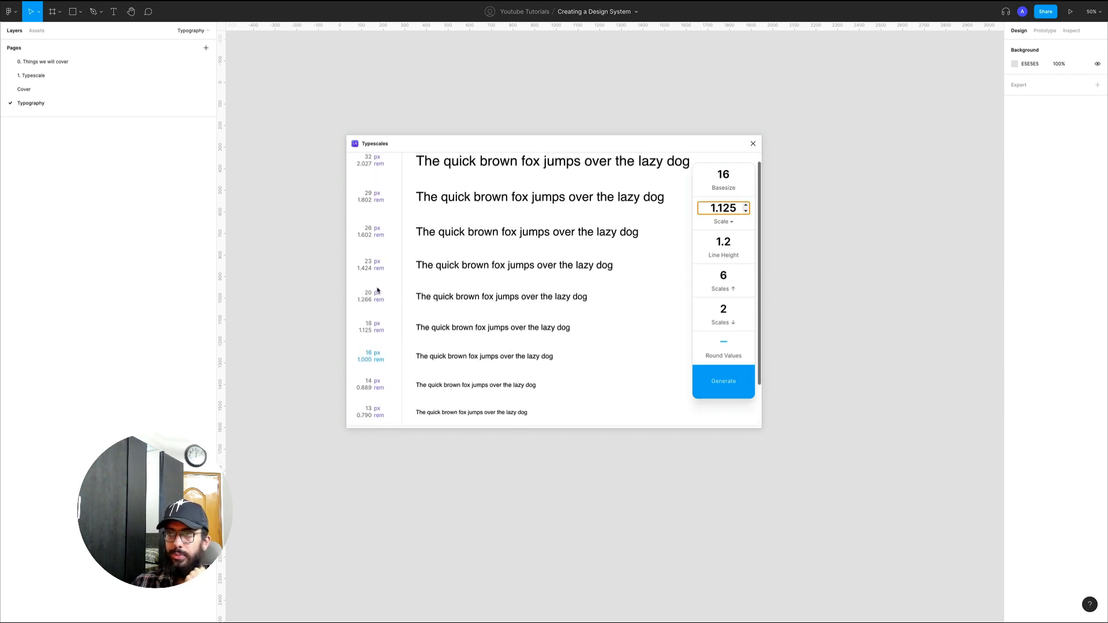
scroll(380, 290, down, 2)
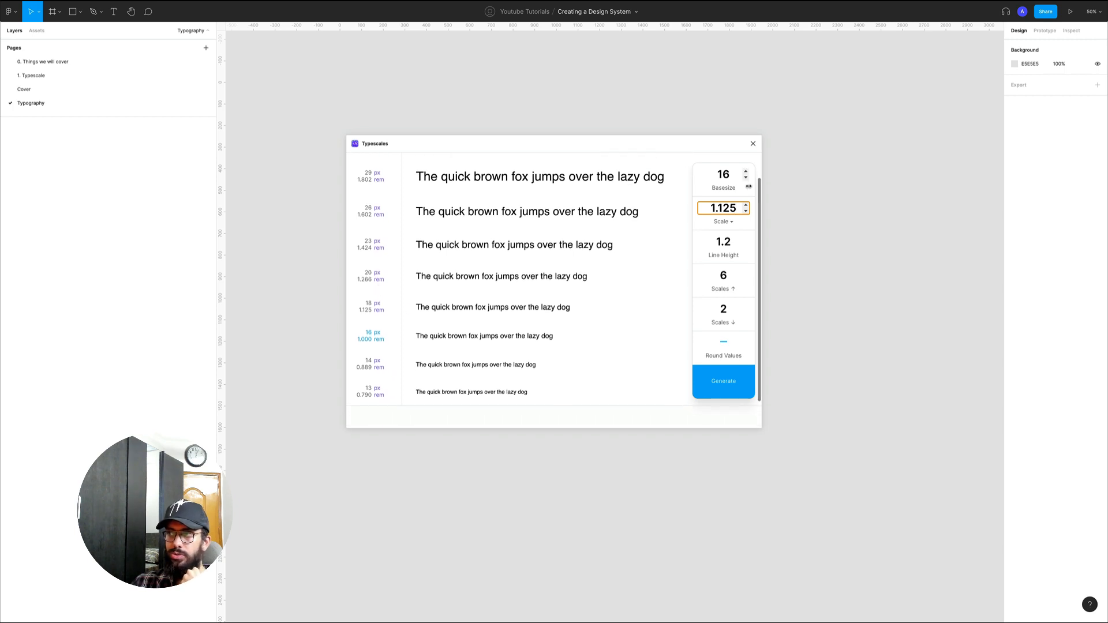
Set the base size of the type scale to 14 and check the smaller sizes in the preview.
click(728, 178)
key(super+a)
text(14)
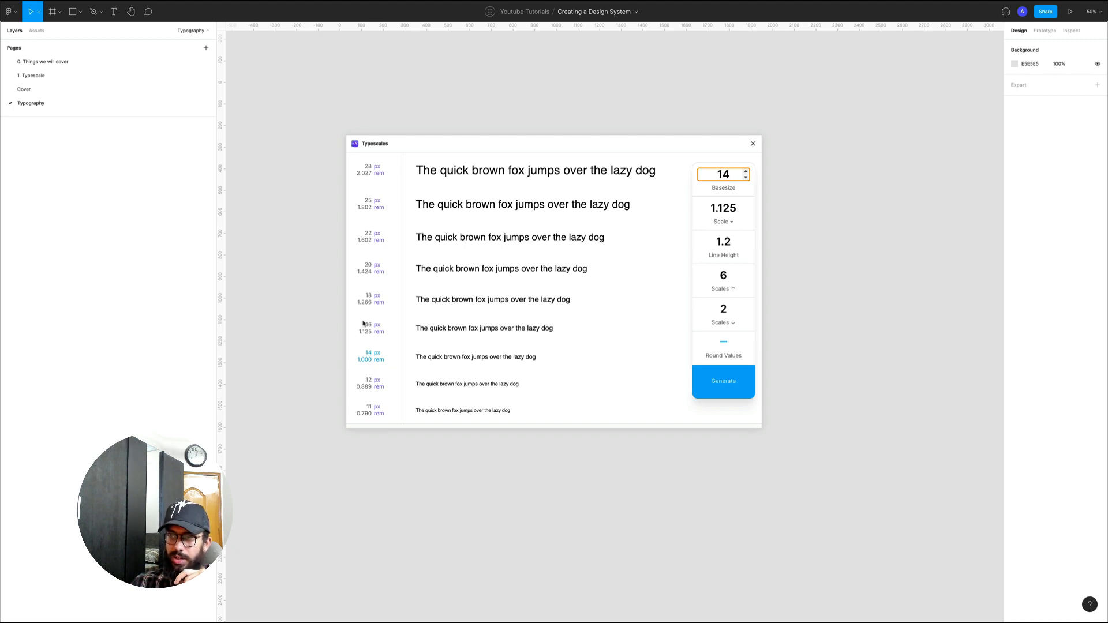
drag(366, 324, 390, 414)
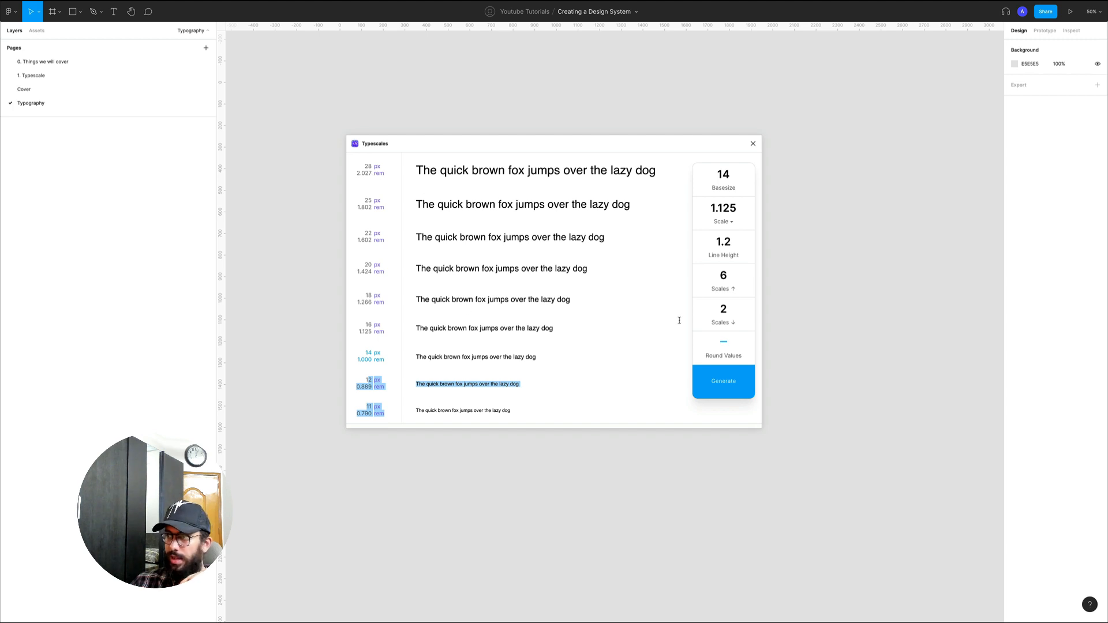
Set the number of upward scales to 7 and generate the type scale on the canvas.
click(746, 272)
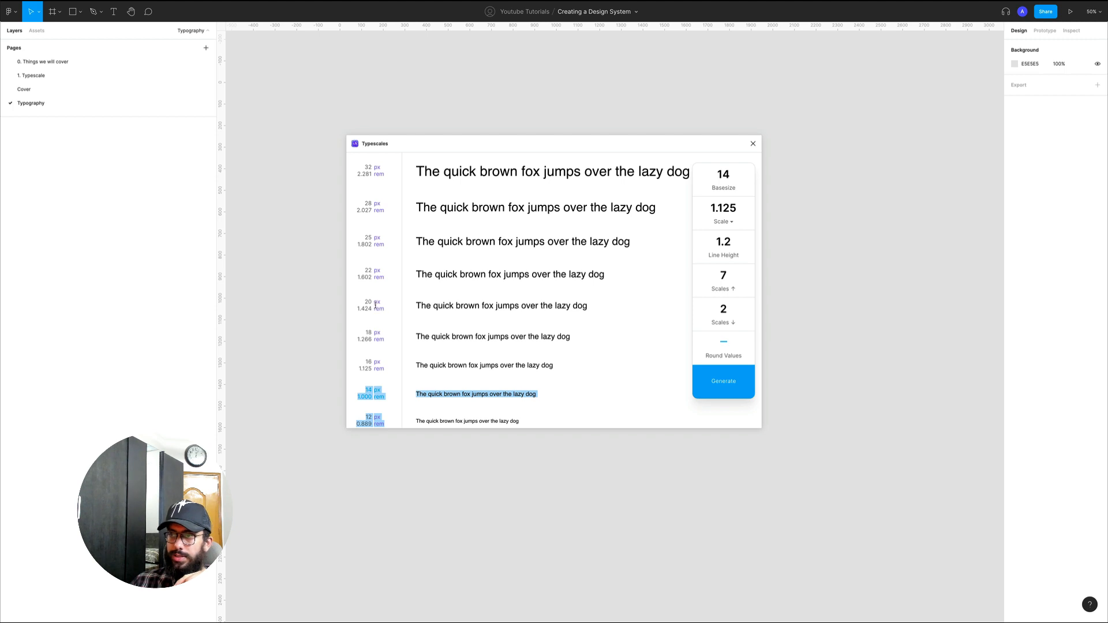
drag(384, 310, 357, 301)
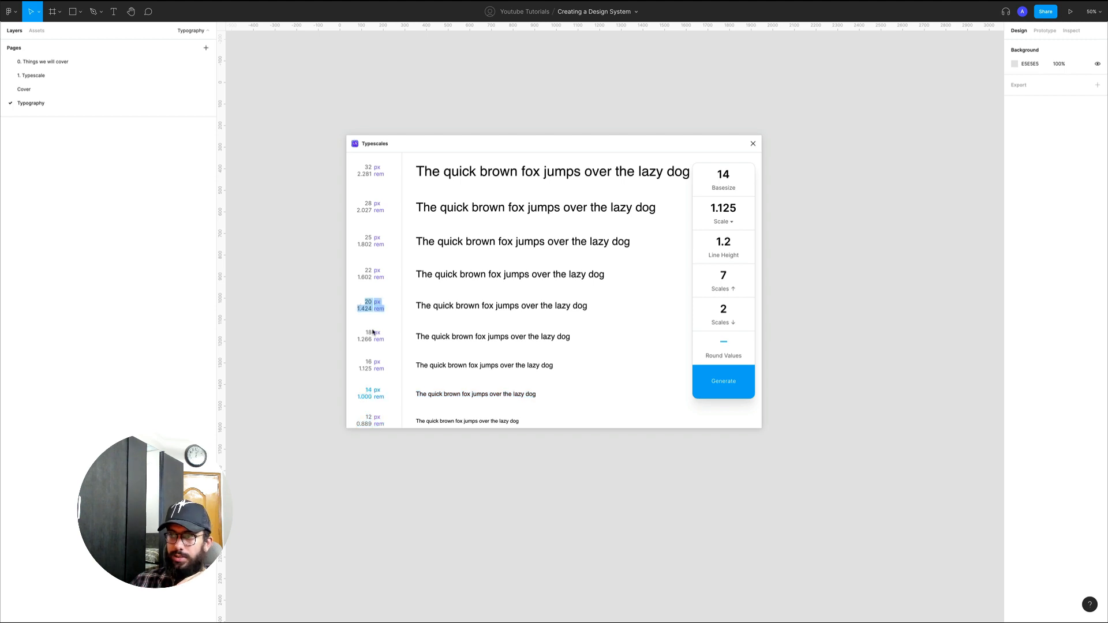
drag(384, 341, 363, 335)
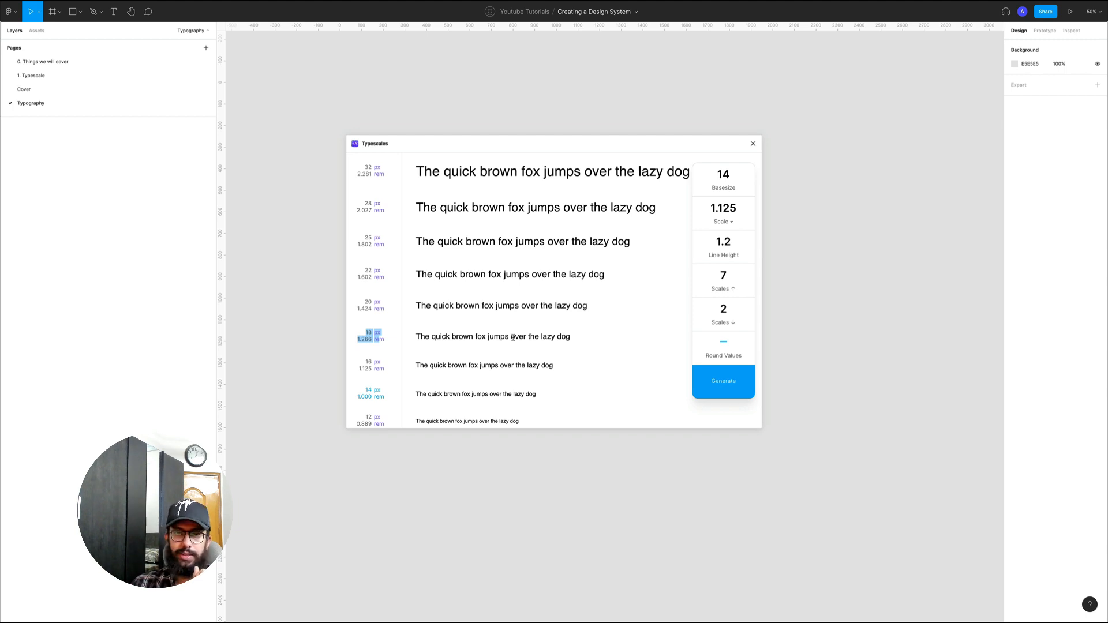
click(720, 386)
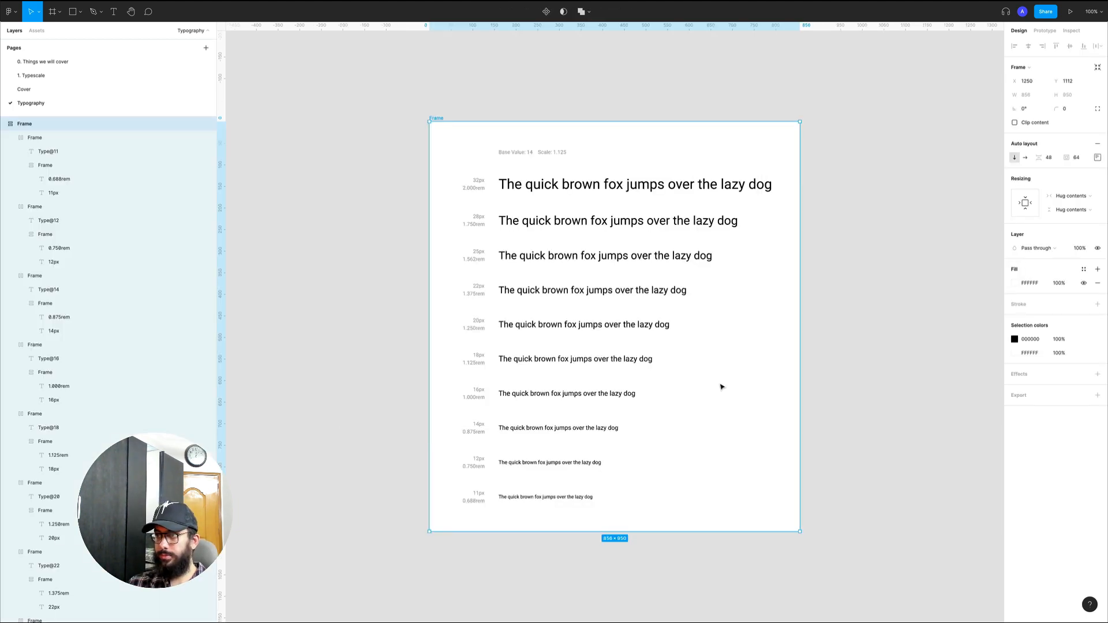
Create a text style named XSmall/Regular from the 11px sample line and check it in the text styles list.
key(space)
drag(735, 386, 708, 388)
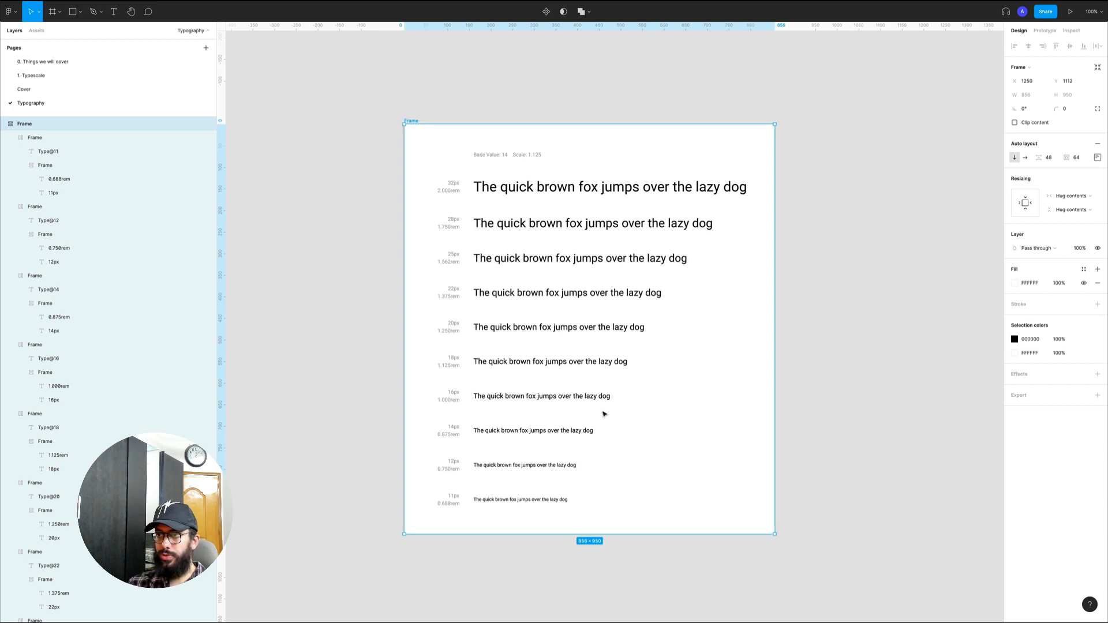
key(space)
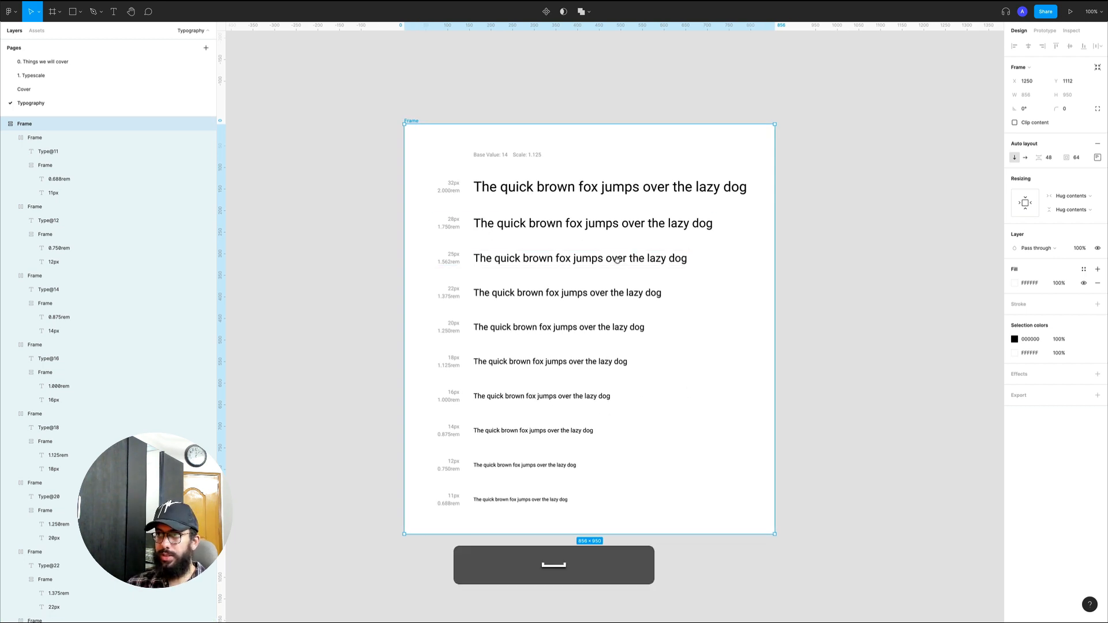
drag(622, 273, 554, 255)
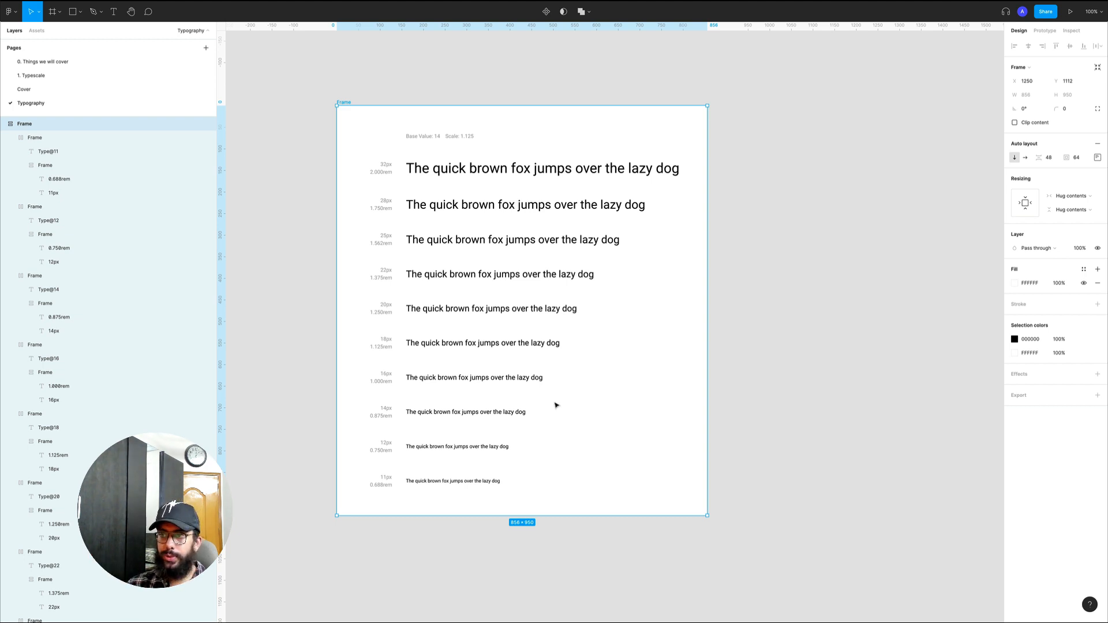
super+click(459, 482)
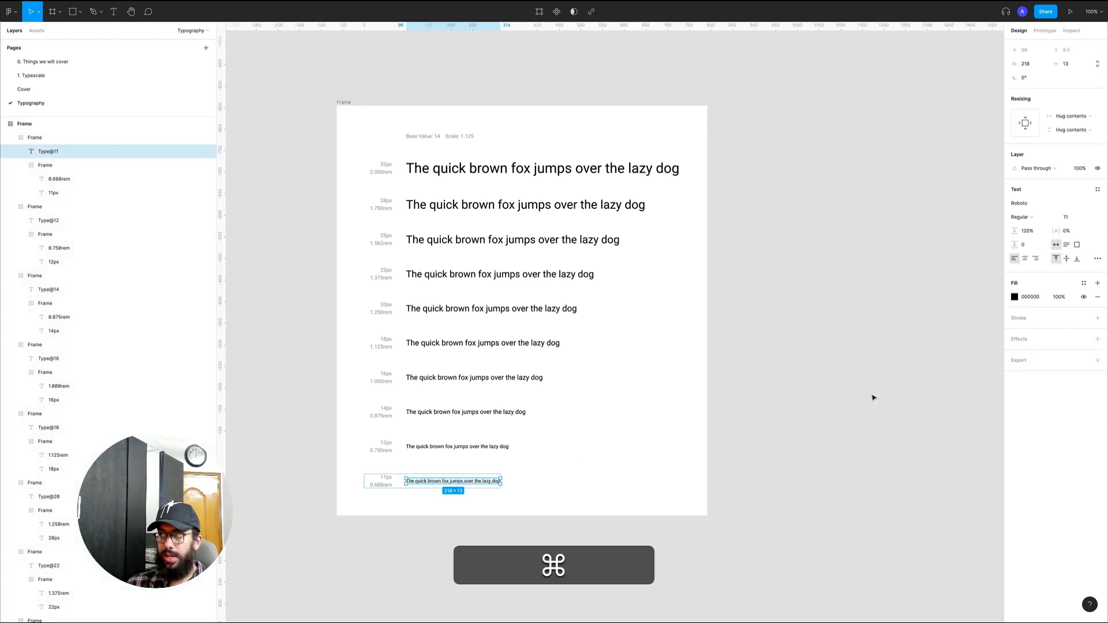
click(1098, 189)
click(1096, 204)
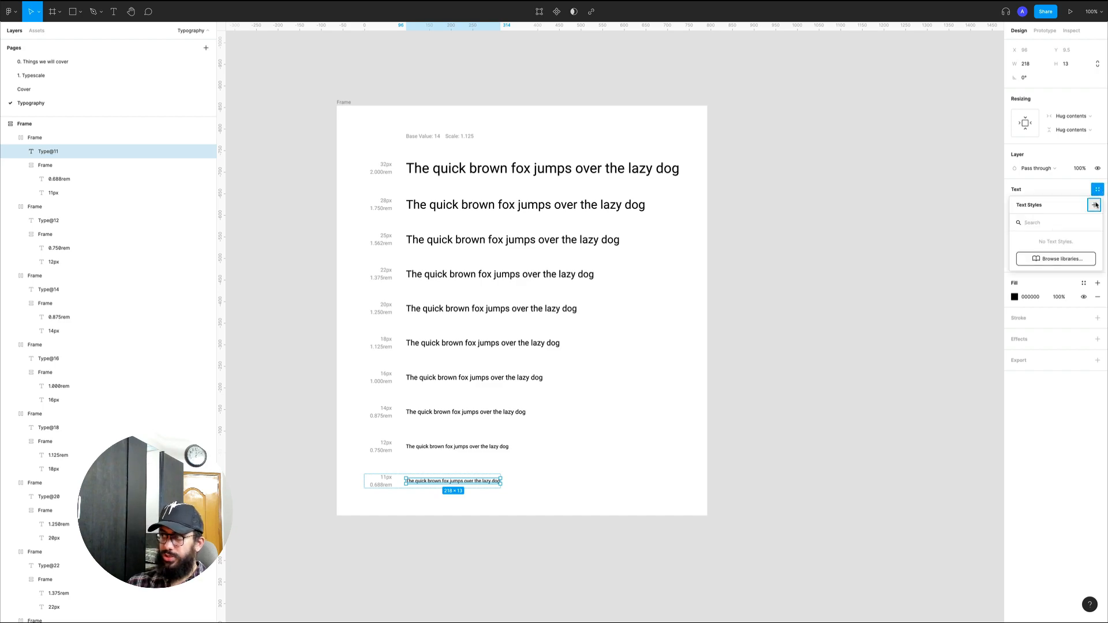
text(S)
key(shift+BackSpace)
text(XSmall)
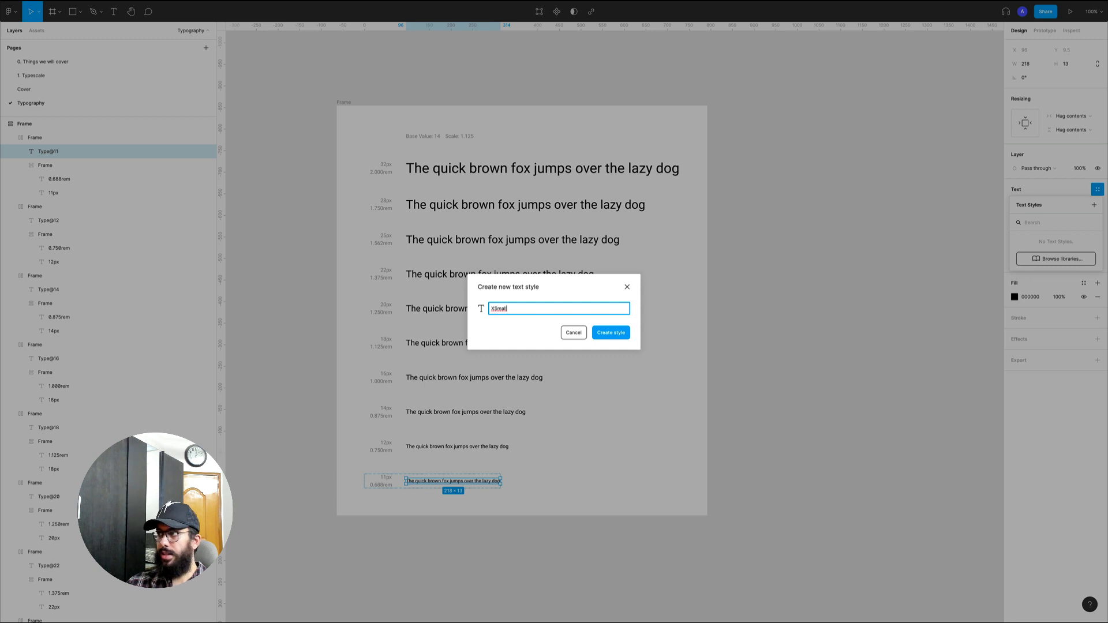
text(/Regular)
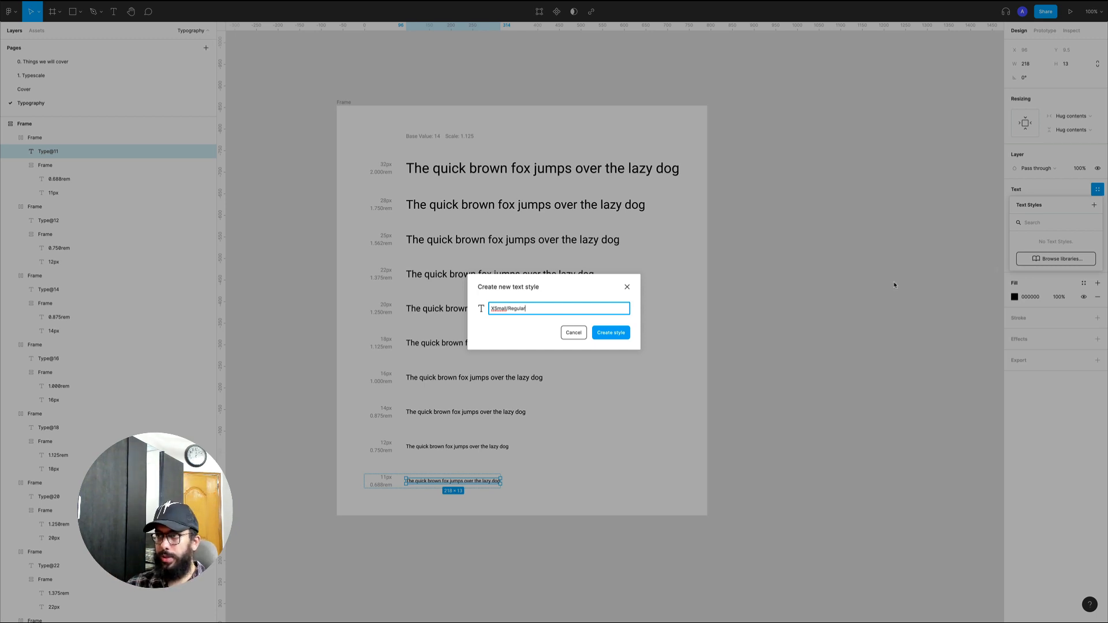
click(611, 333)
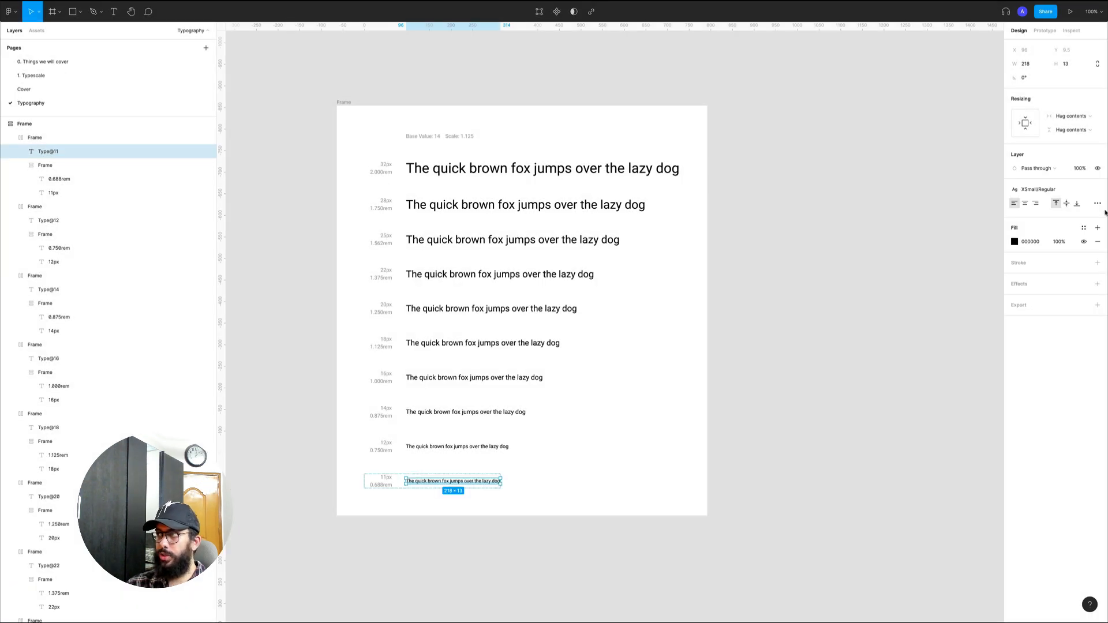
click(1061, 195)
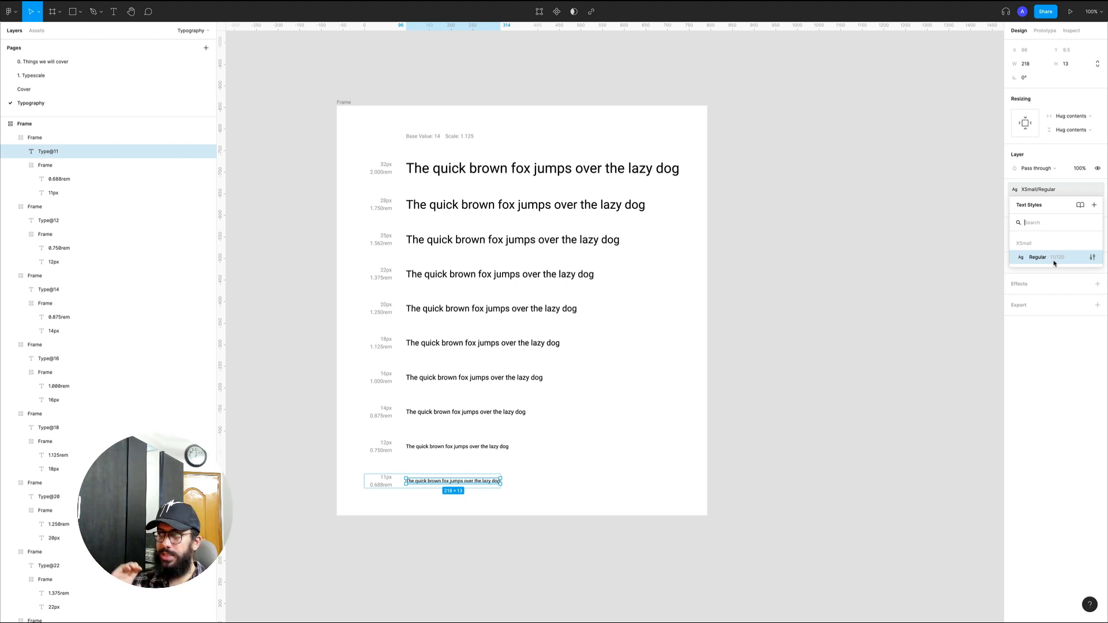
Create a text style named Small/Regular from the 12px sample line.
super+click(445, 446)
click(1097, 189)
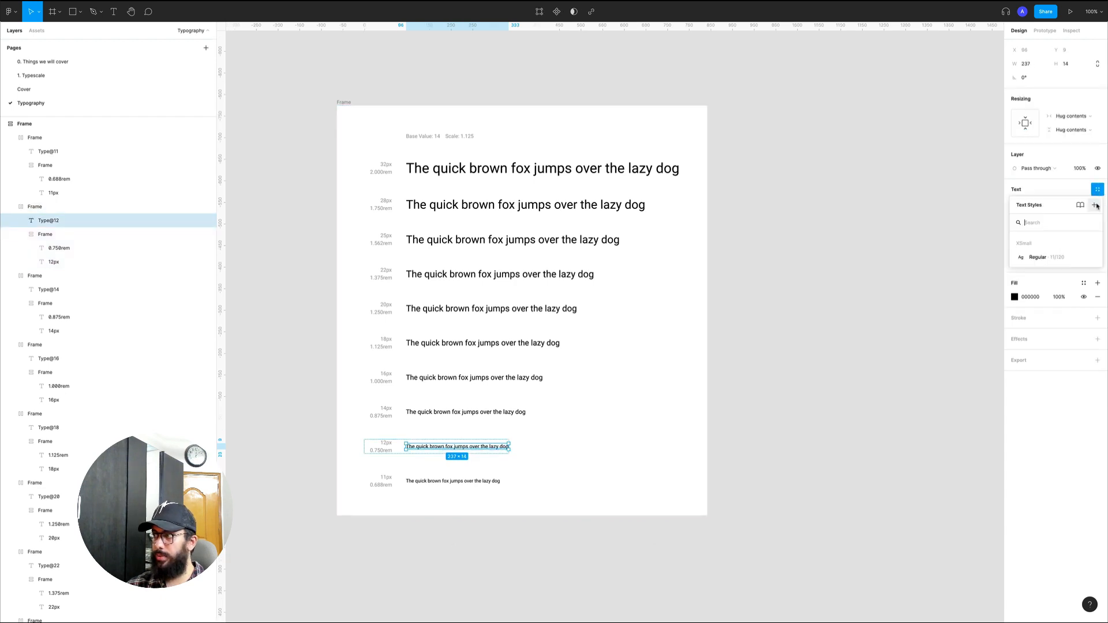
click(1096, 206)
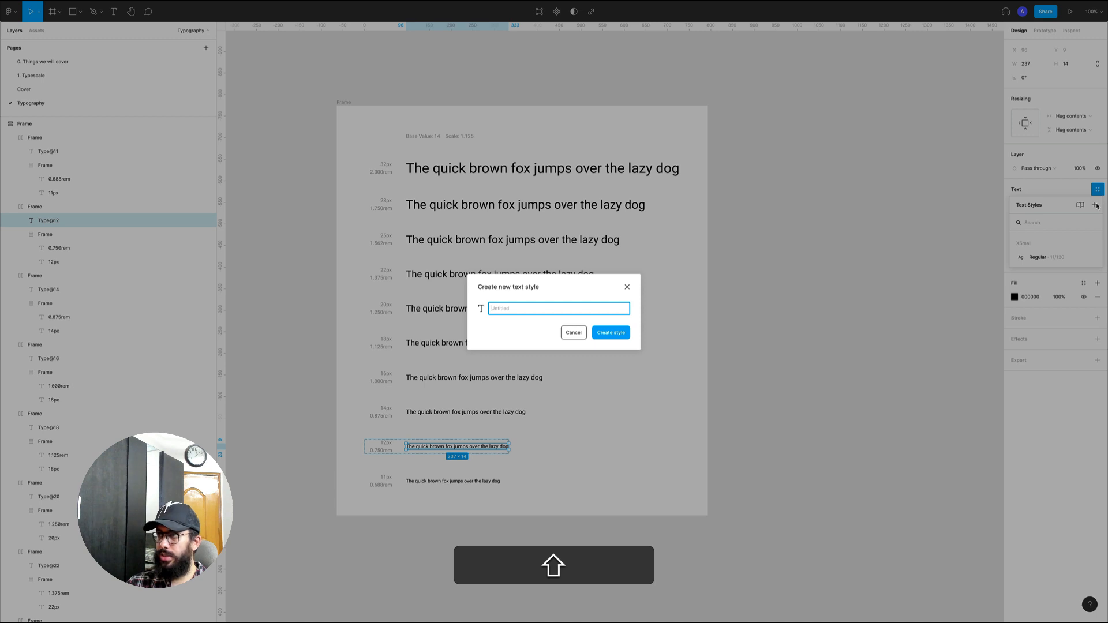
text(Small)
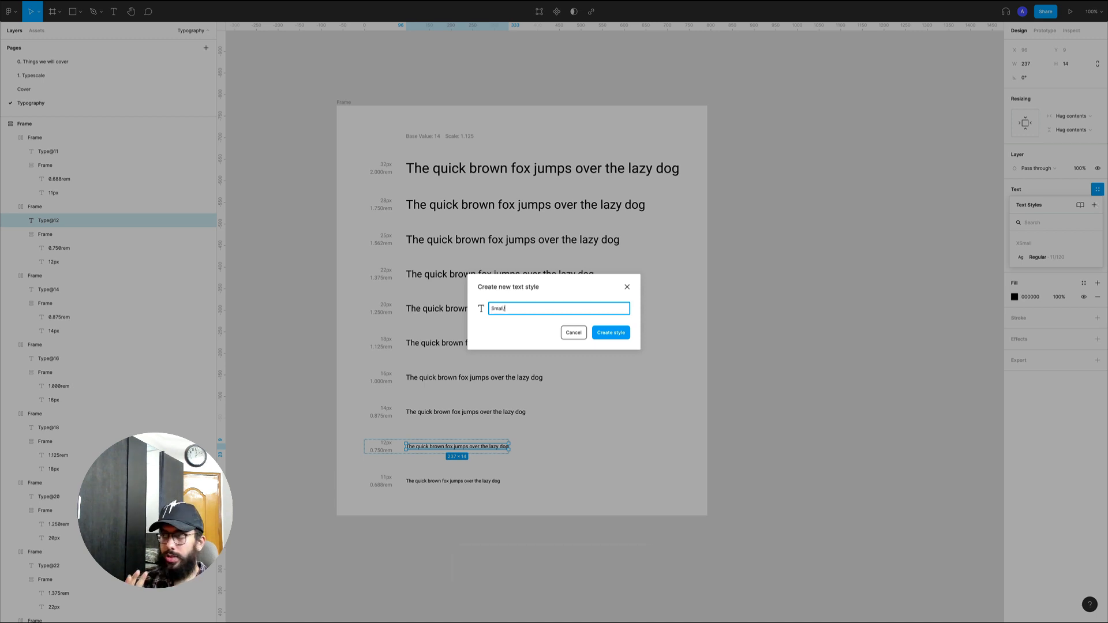
key(shift)
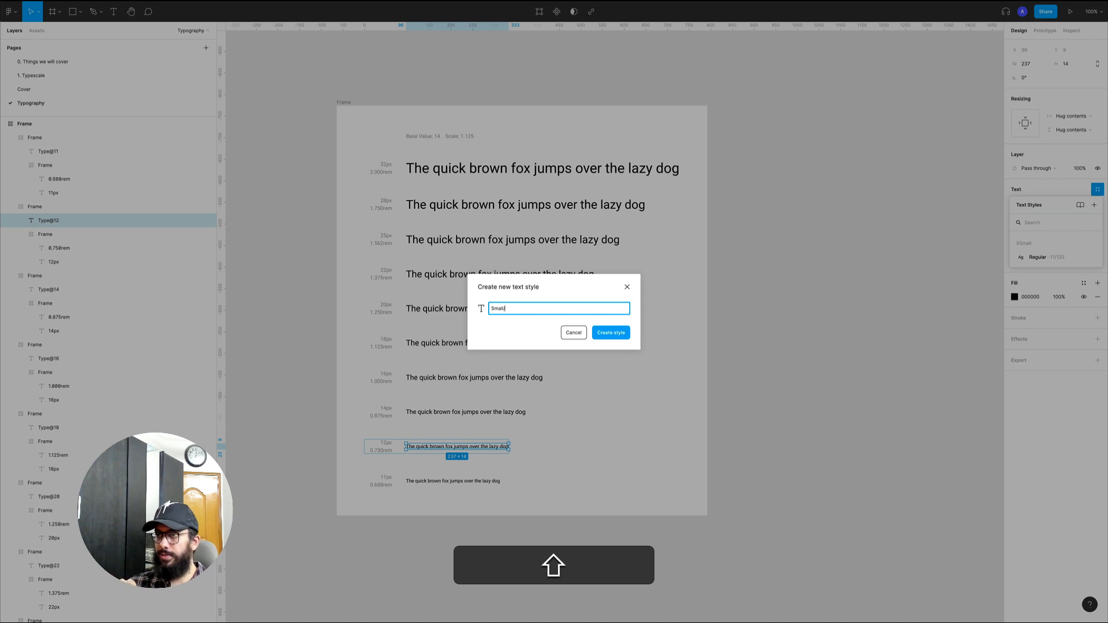
text(ll/Regu)
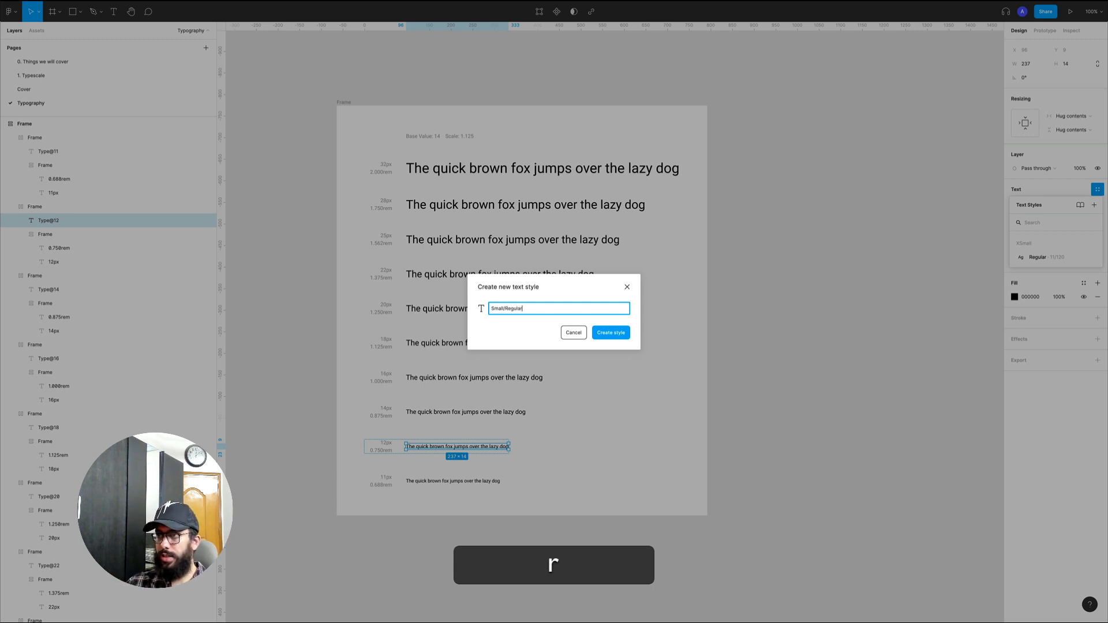
text(lar)
key(Return)
Create a text style named Base/Regular from the 14px sample line.
super+click(505, 412)
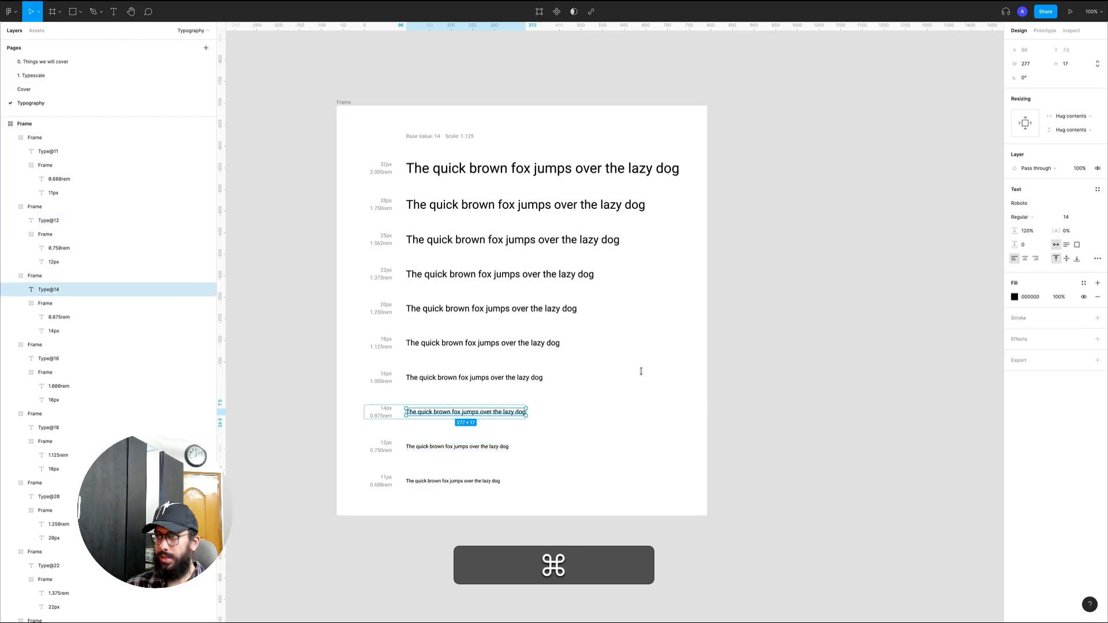
click(1097, 189)
click(1094, 205)
text(Base/Regu)
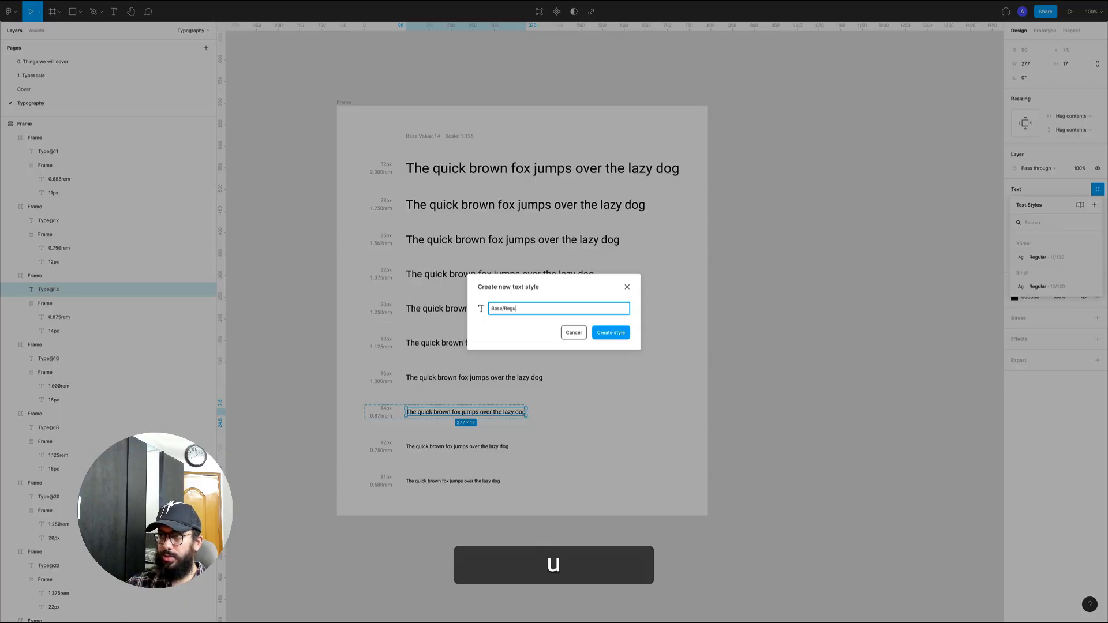
text(lar)
key(Return)
Create a text style named Large/Regular from the 16px sample line.
super+click(527, 380)
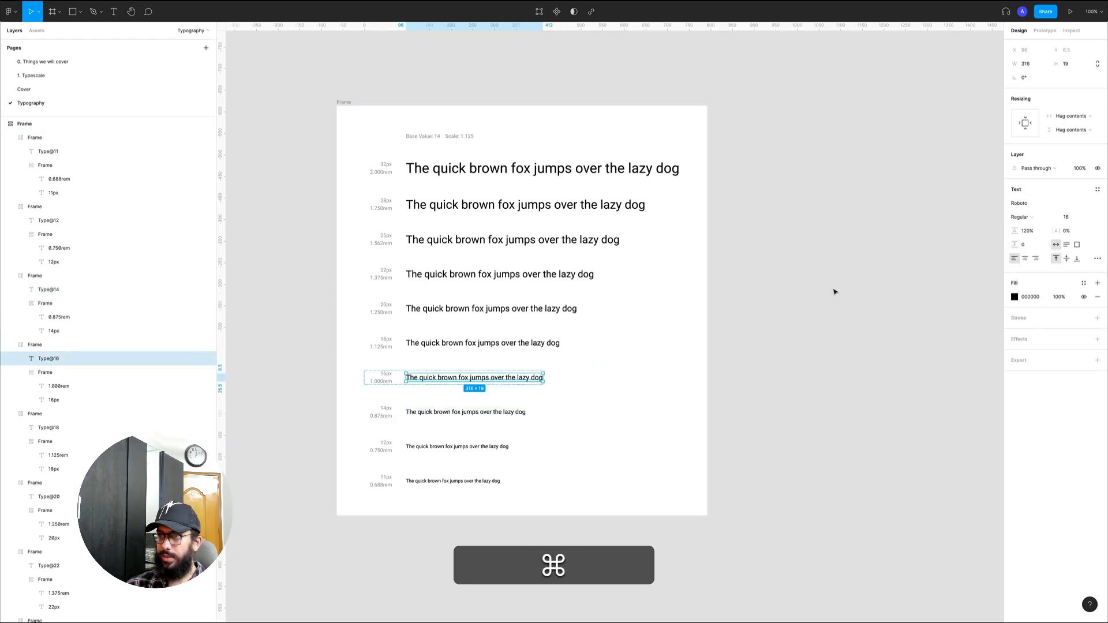
click(1098, 190)
click(1095, 205)
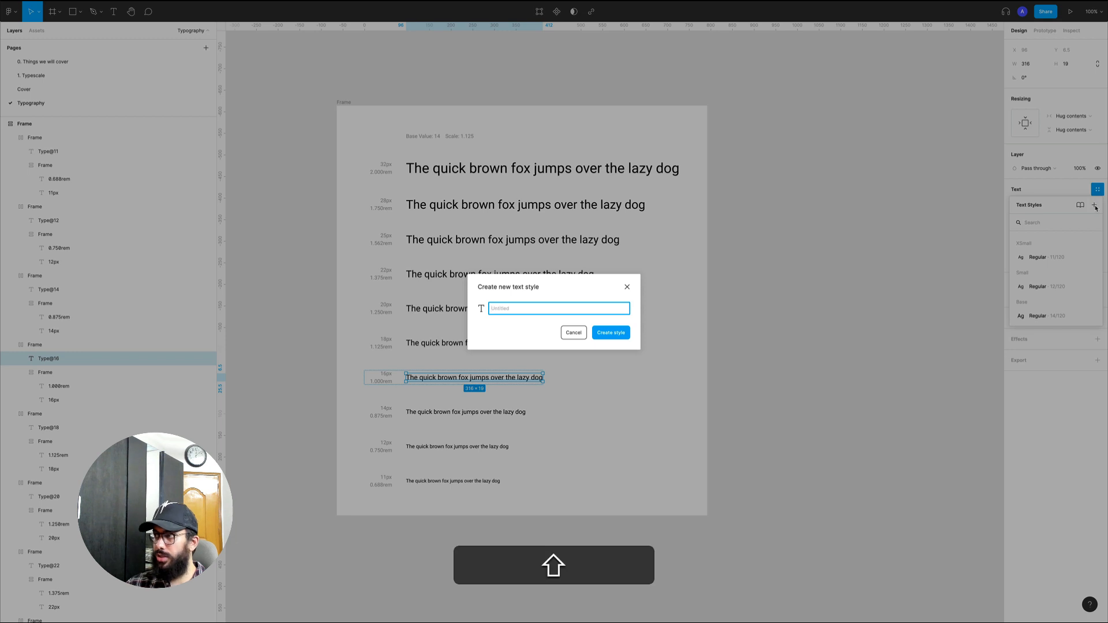
text(L)
key(BackSpace)
text(Large/)
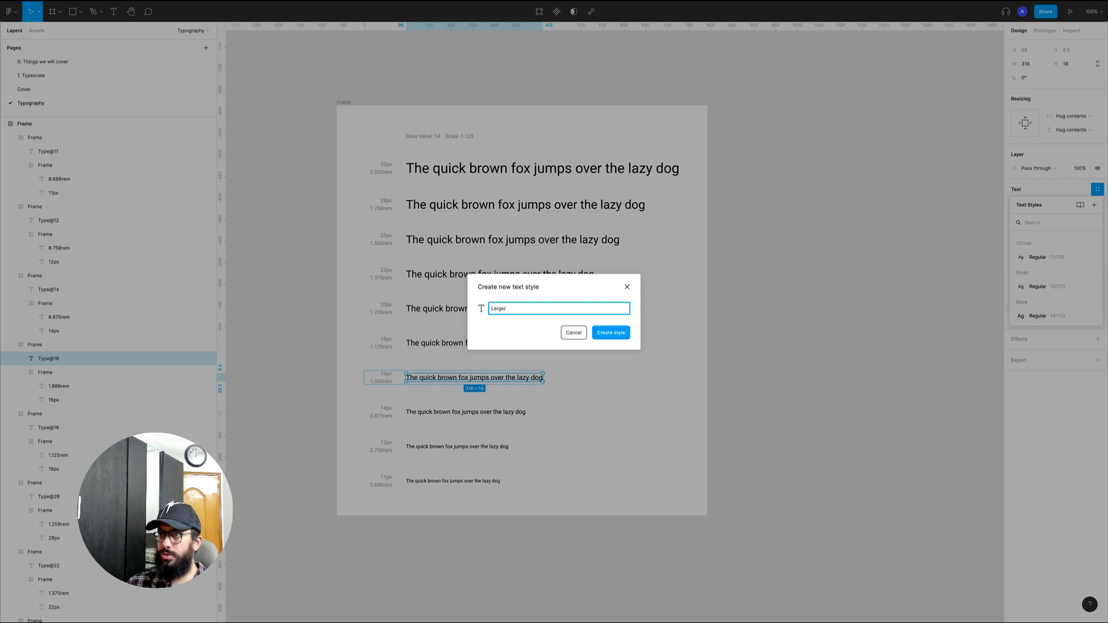
key(shift)
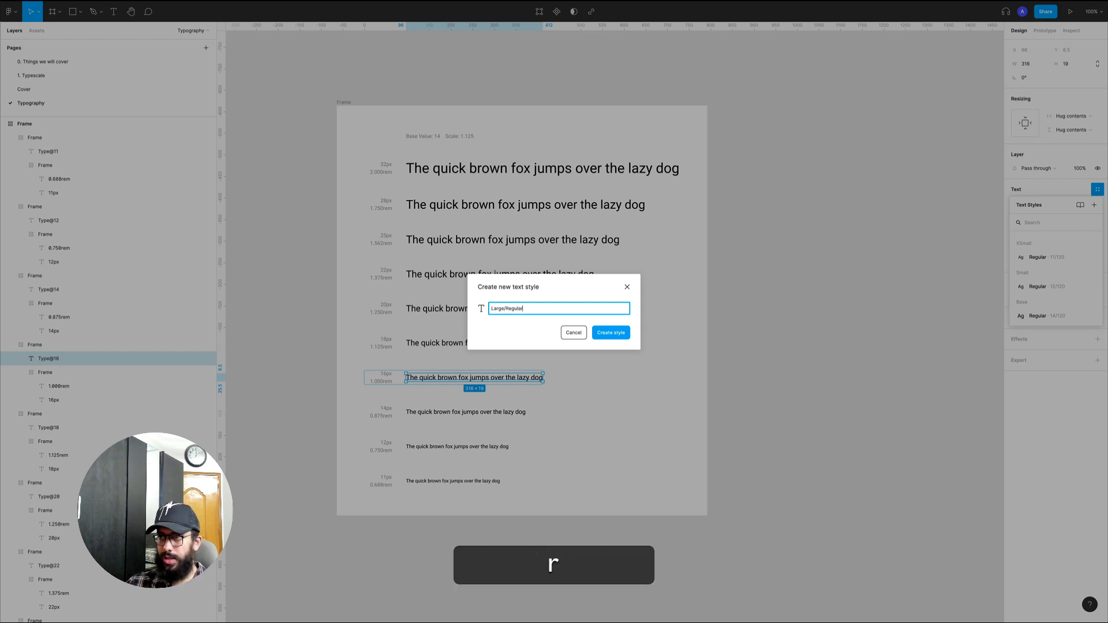
key(Return)
Create a text style named Heading 6/Regular from the 18px sample line.
super+click(533, 345)
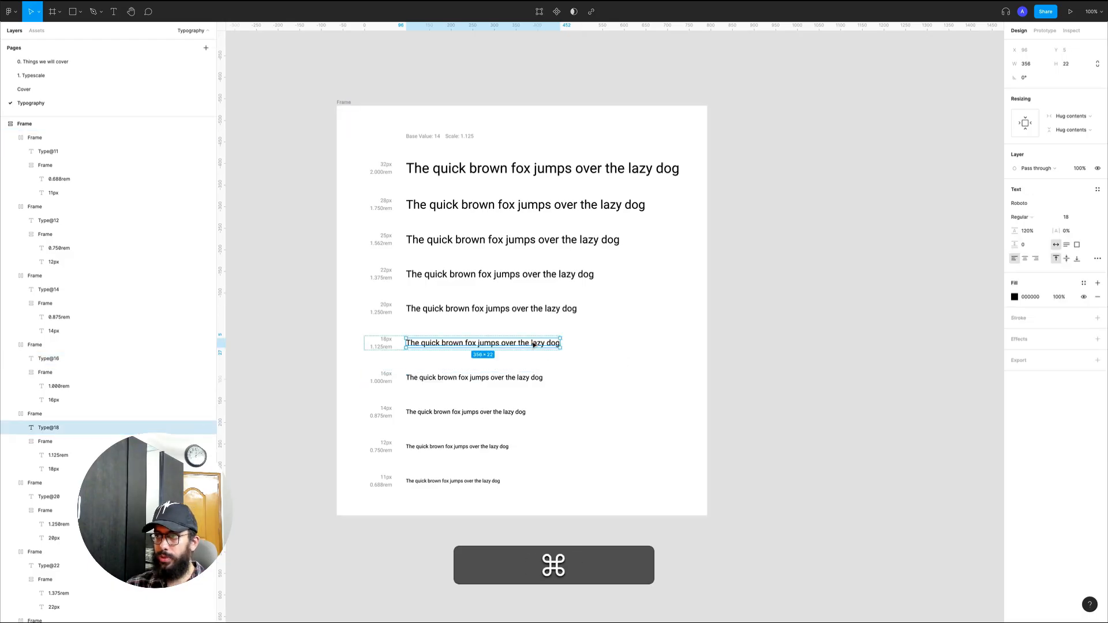
click(1097, 189)
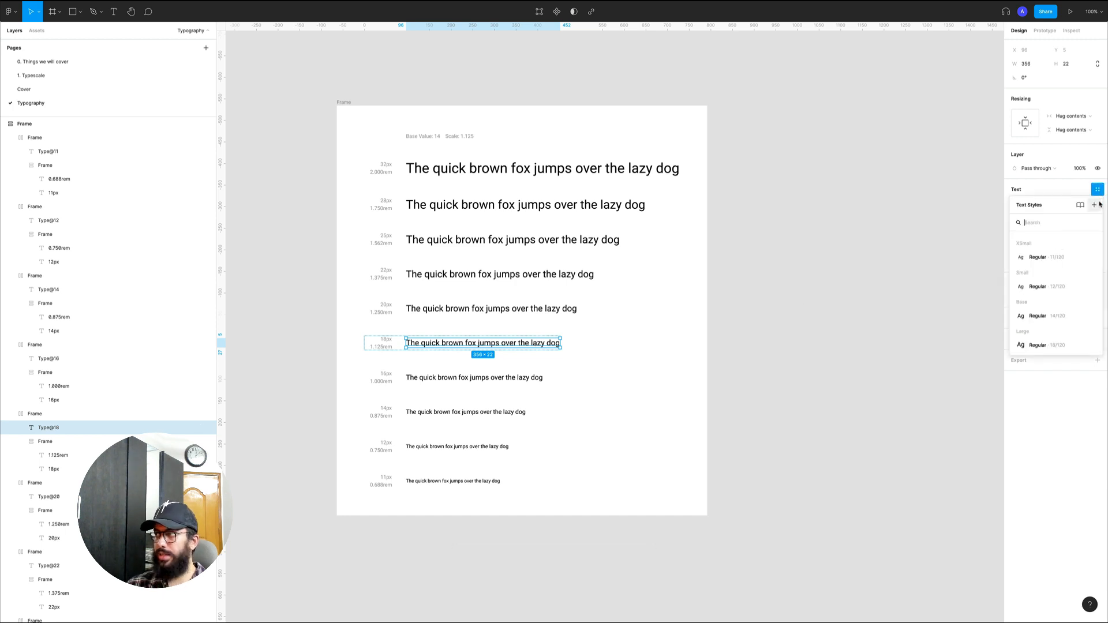
click(1095, 206)
text(Headi)
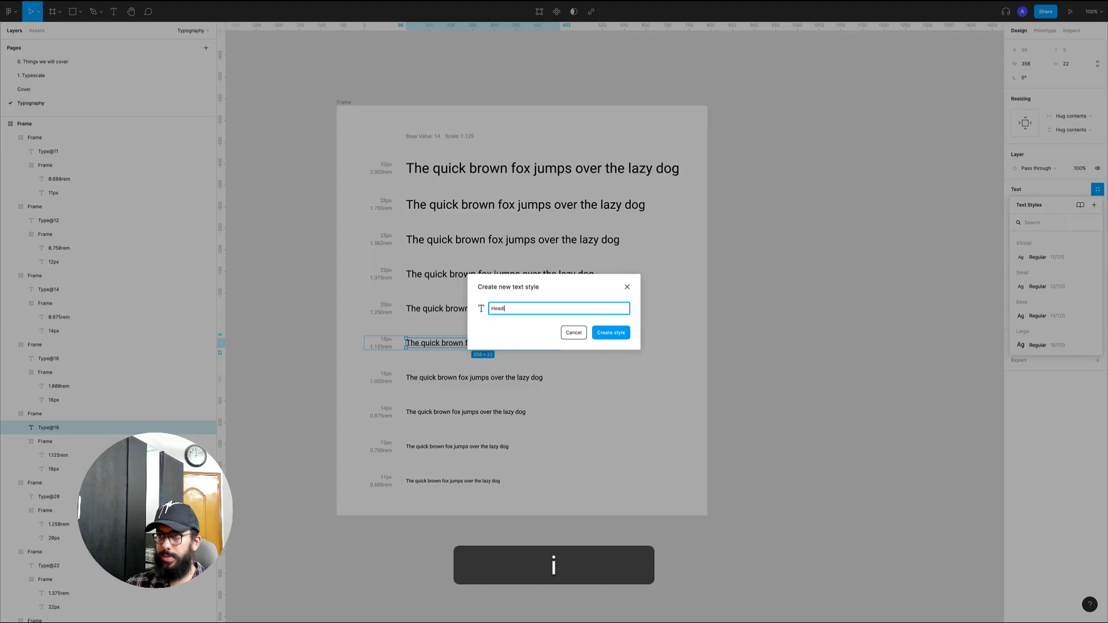
text(ng 6/Regular)
key(super+Return)
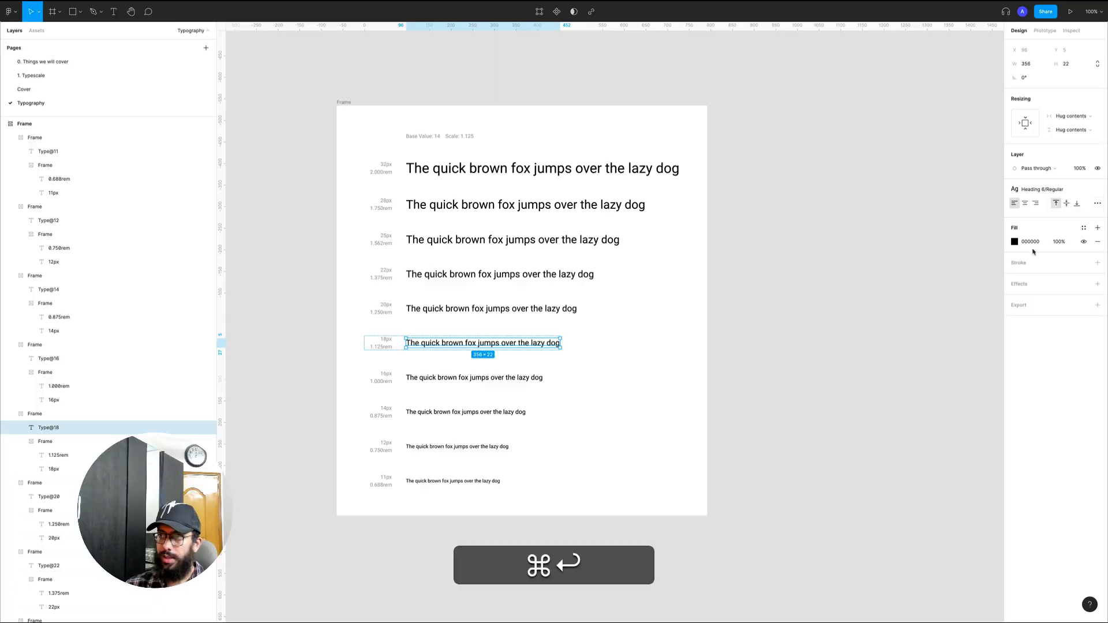
Create a text style named Heading 5/Regular from the 20px sample line.
super+click(564, 310)
click(1098, 189)
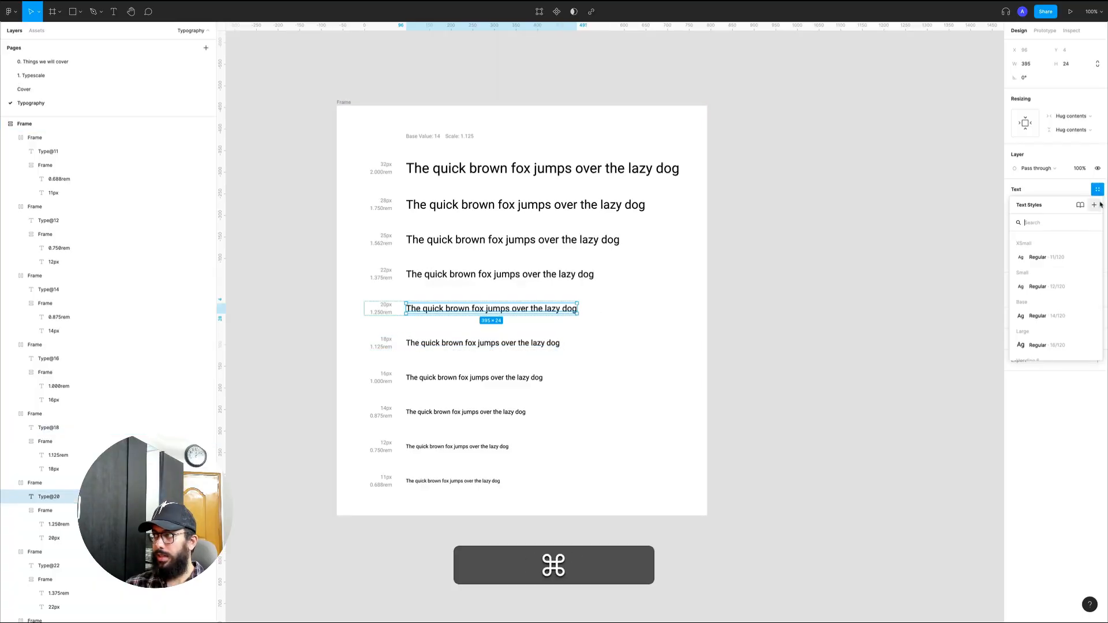
click(1094, 205)
text(Heading 5/Re)
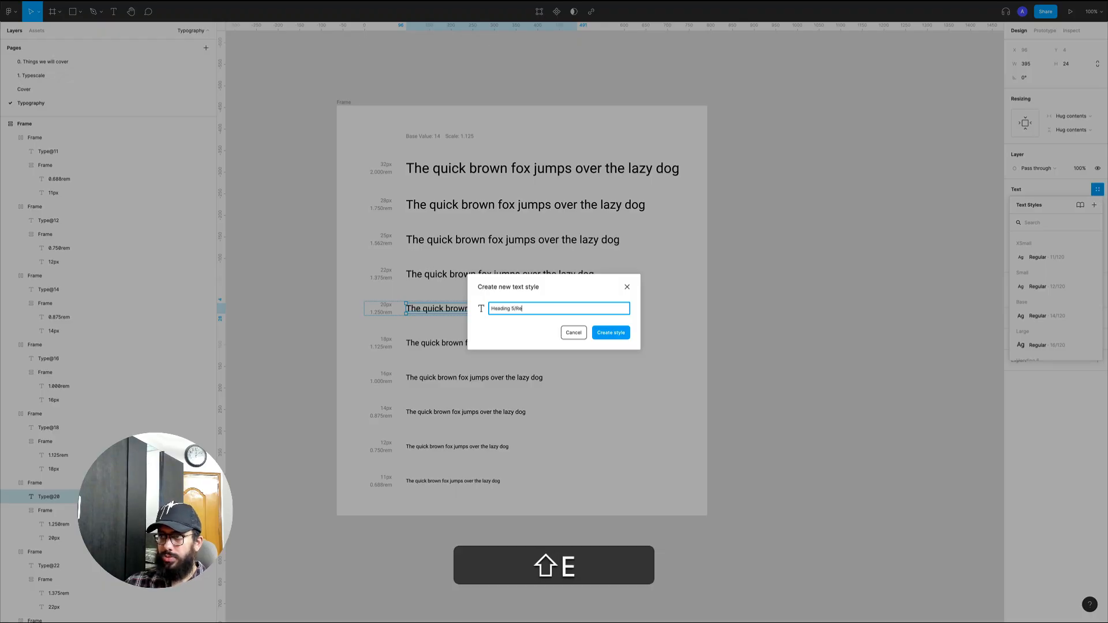
text(gular)
key(super+Return)
Create a text style named Heading 4/Regular from the 22px sample line.
super+click(500, 274)
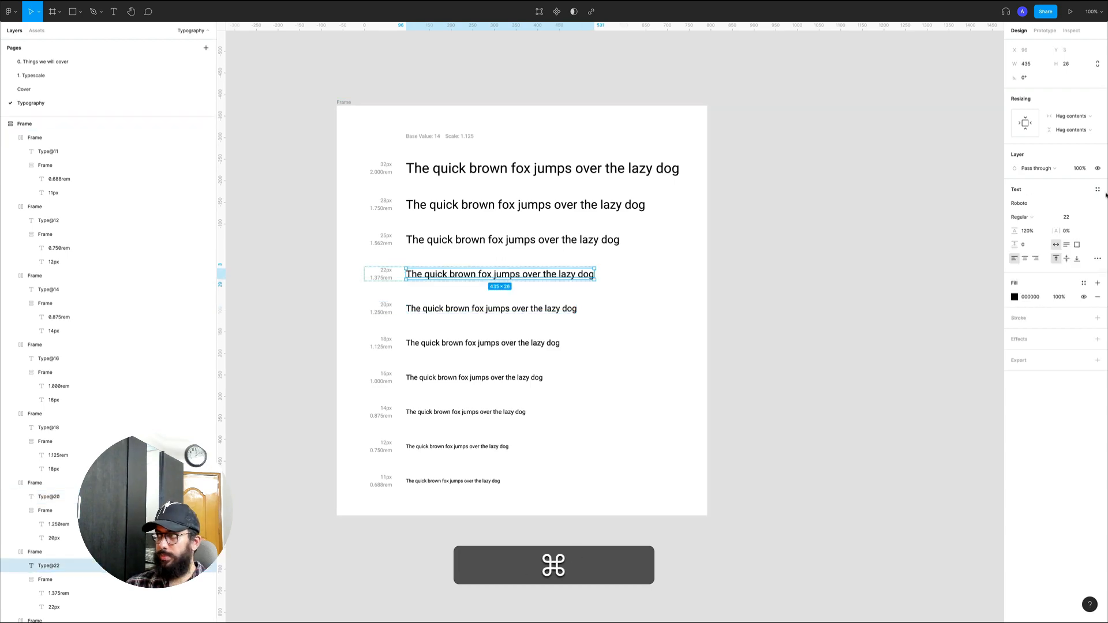
click(1097, 190)
click(1094, 206)
text(Heading 4/)
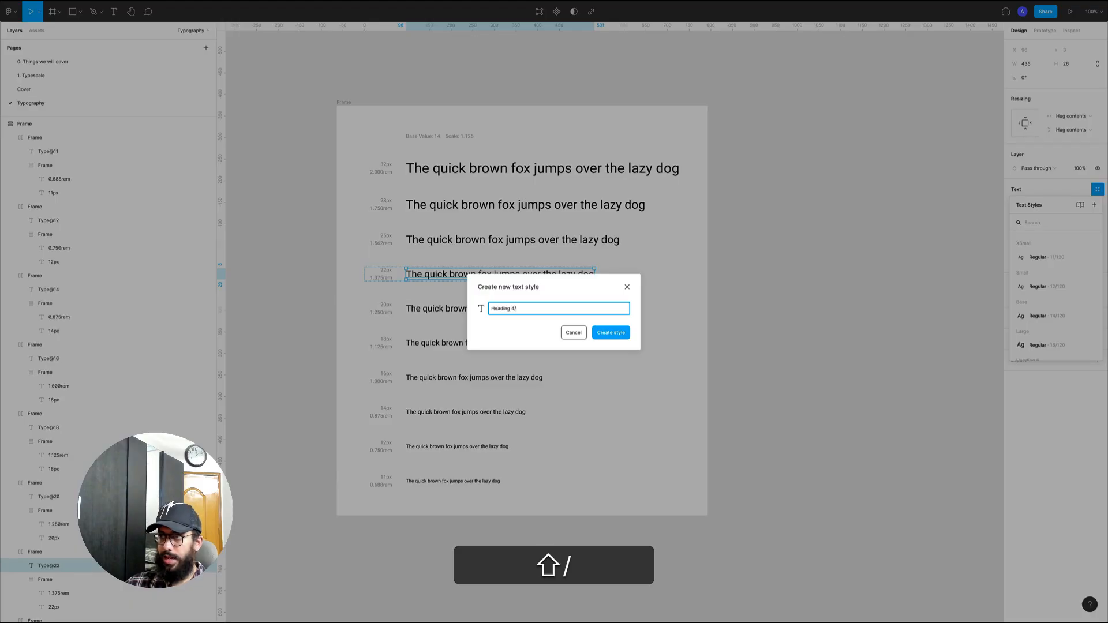
text(Regular)
key(Return)
Create a text style named Heading 3/Regular from the 25px sample line.
super+click(612, 240)
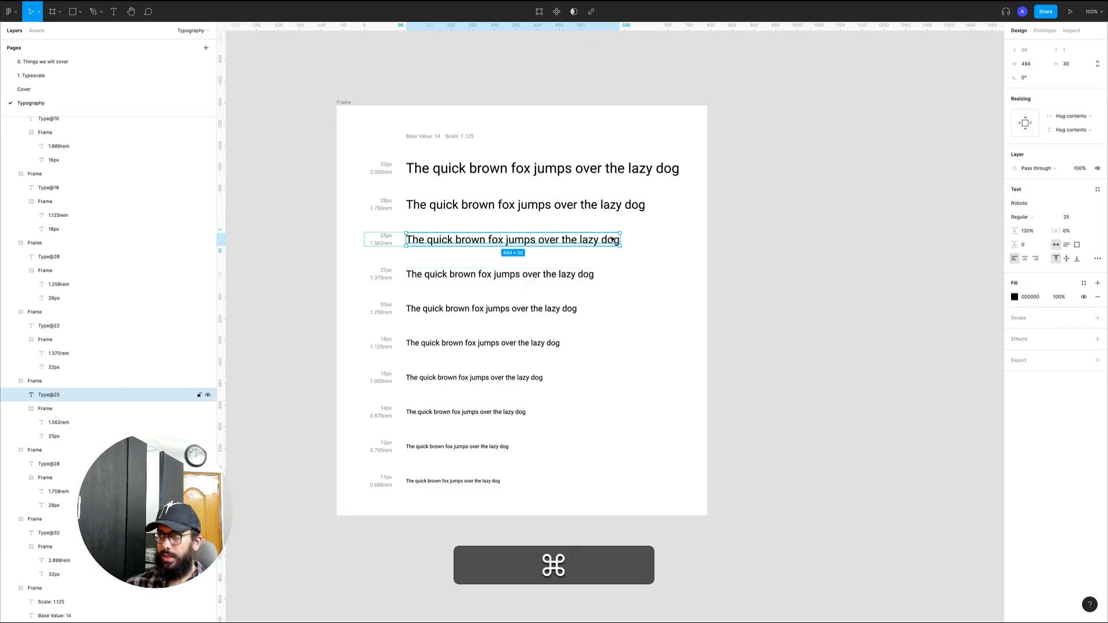
click(1098, 189)
click(1094, 205)
text(Hea)
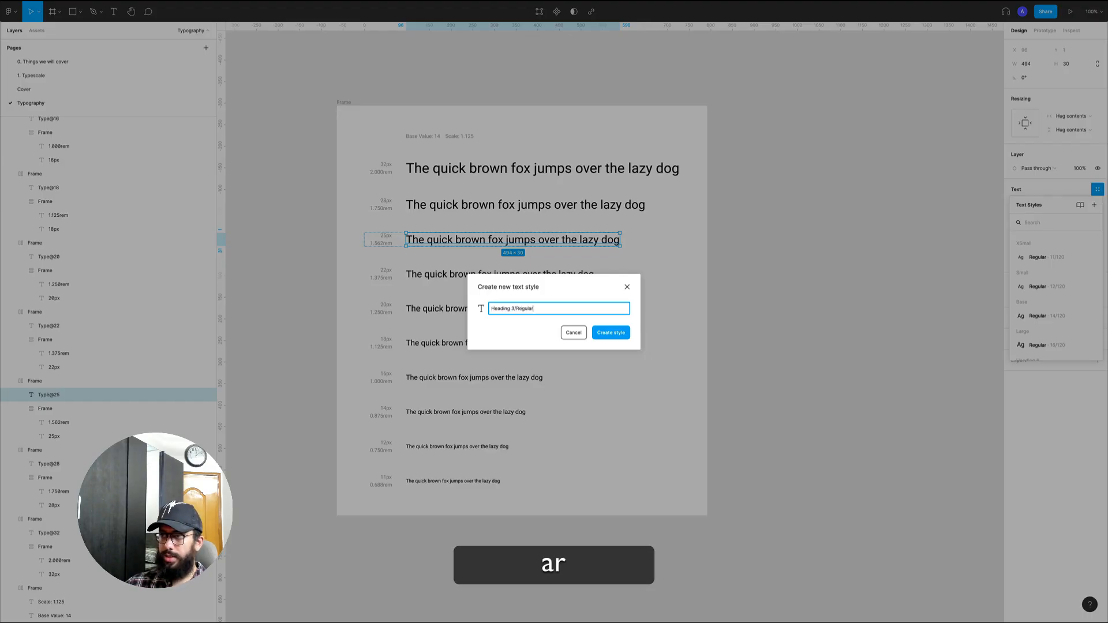
text(ding 3/Regular)
key(Return)
Create a text style named Heading 2/Regular from the 28px sample line.
super+click(620, 204)
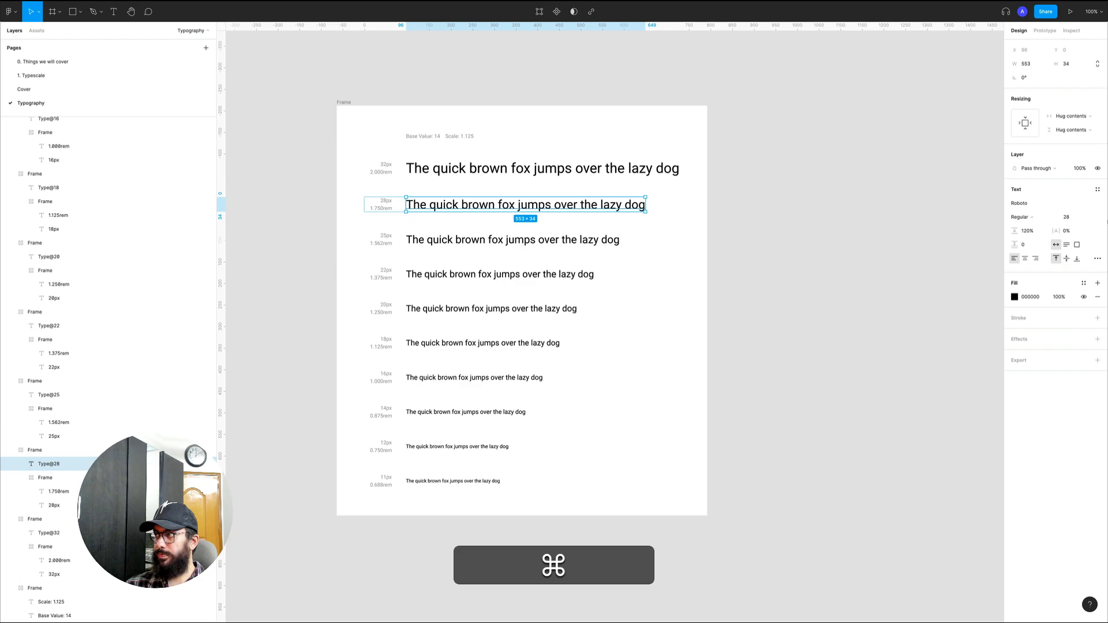
click(1098, 189)
click(1095, 205)
text(Heading 2/Re)
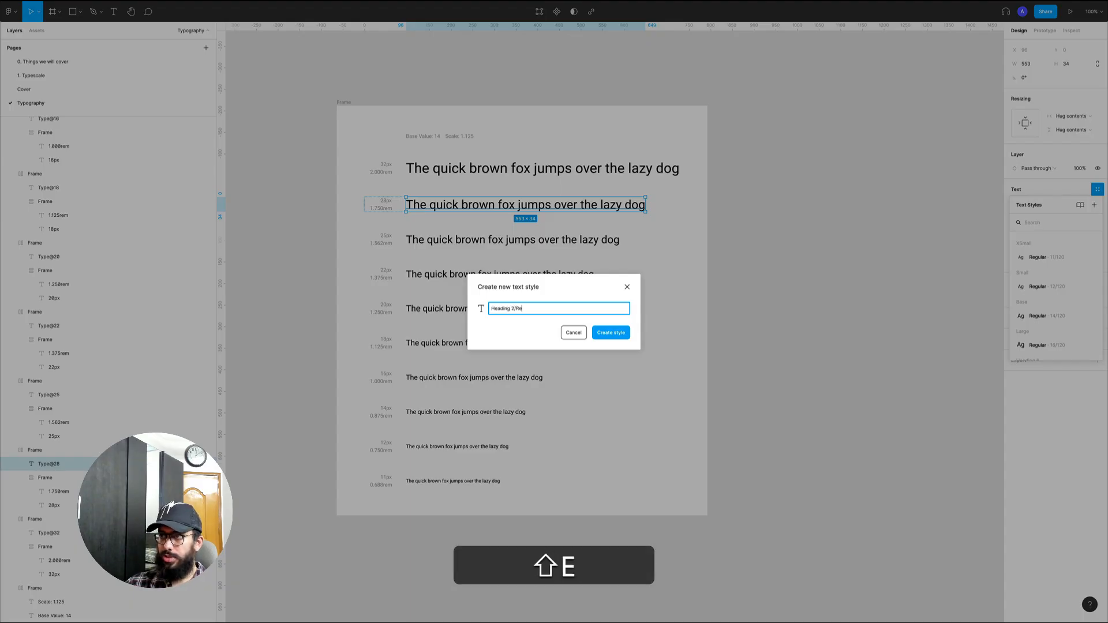
text(gular)
key(Return)
Create a text style named Heading 1/Regular from the 32px sample line, and deselect it to list all text styles.
super+click(577, 168)
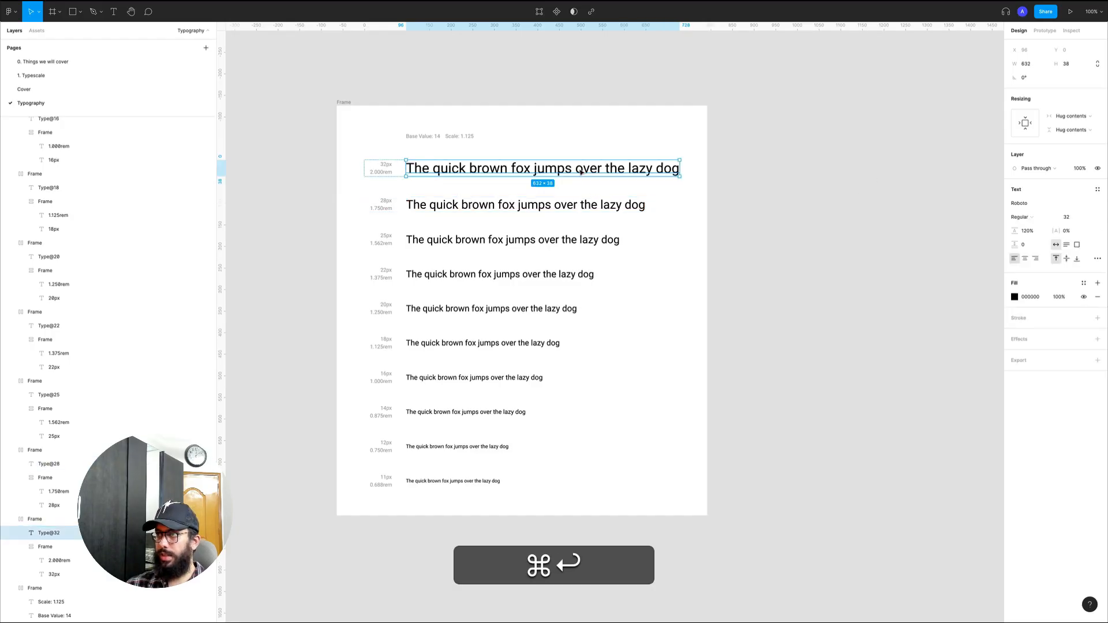
click(1098, 190)
click(1093, 206)
text(Heading 1/)
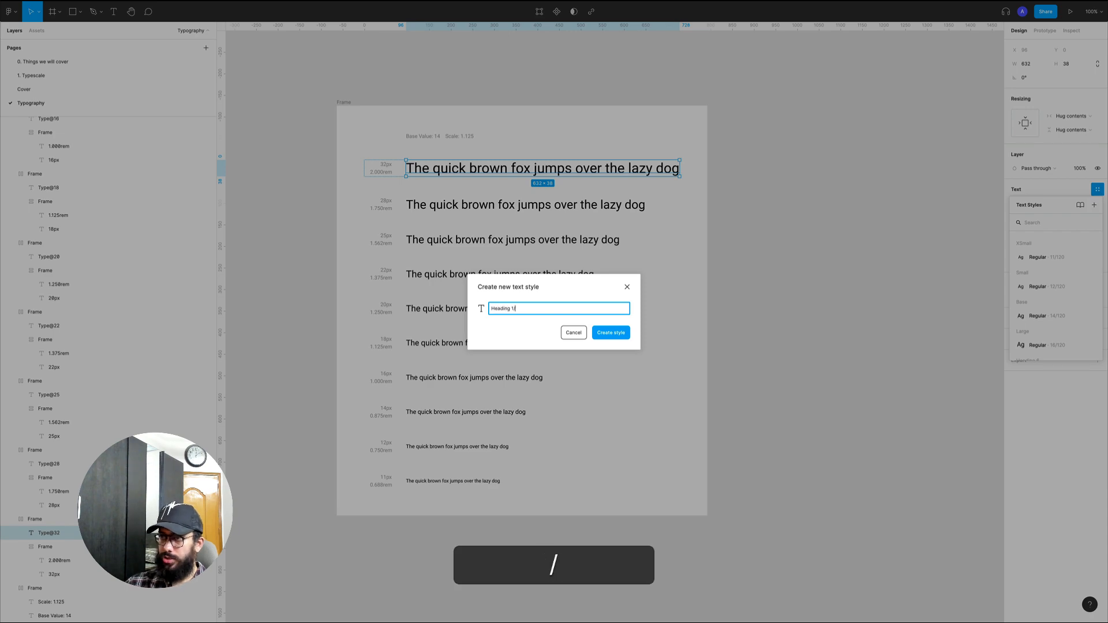
text(Regular)
key(Return)
click(952, 258)
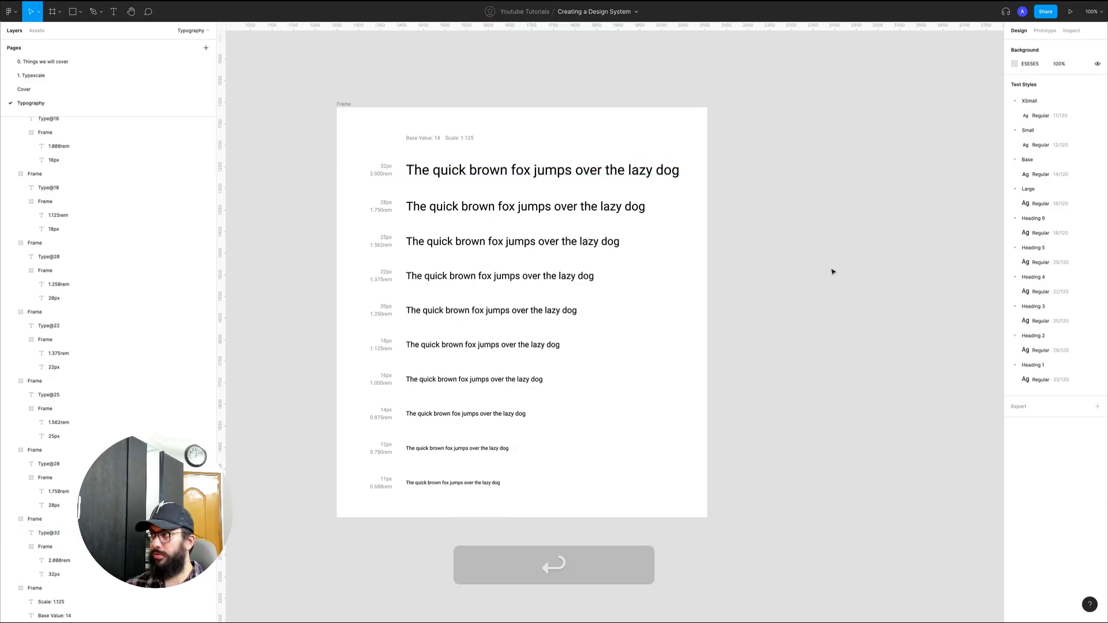
scroll(831, 272, up, 1)
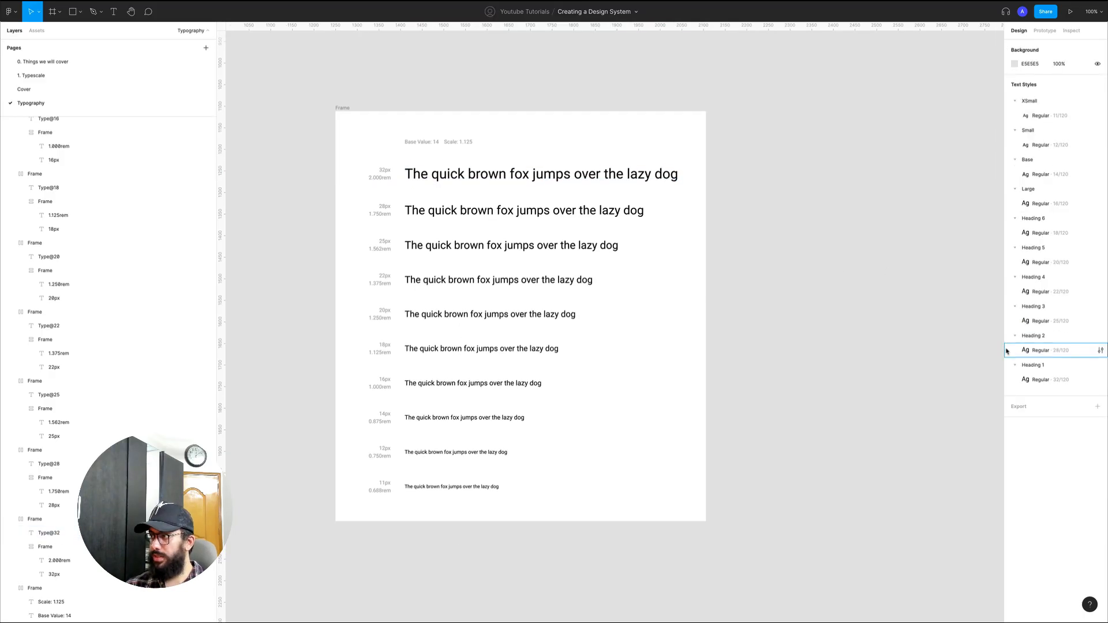
right_click(1037, 116)
right_click(1037, 117)
key(Escape)
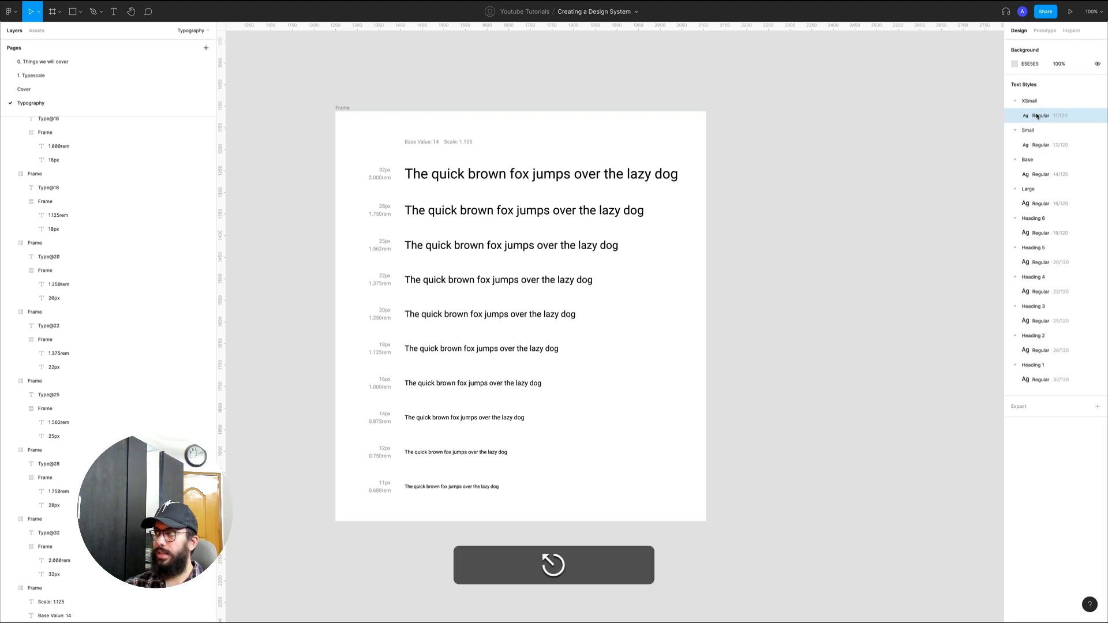
Collapse every text style folder from XSmall through Heading 1 in the styles list.
click(1016, 101)
click(1015, 116)
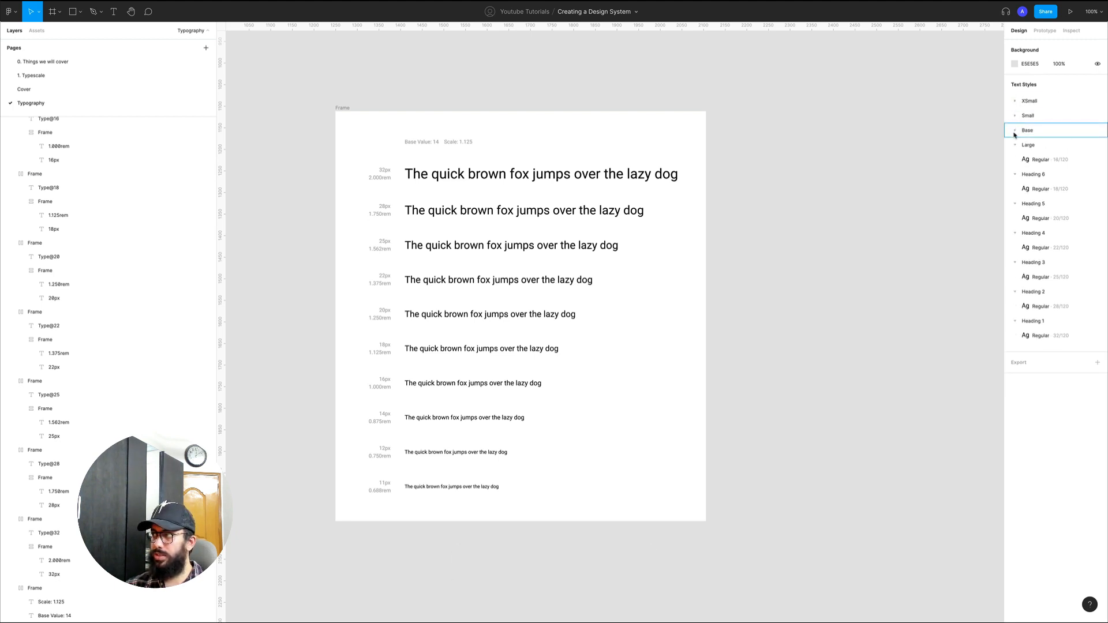
click(1015, 130)
click(1015, 145)
click(1014, 160)
click(1015, 175)
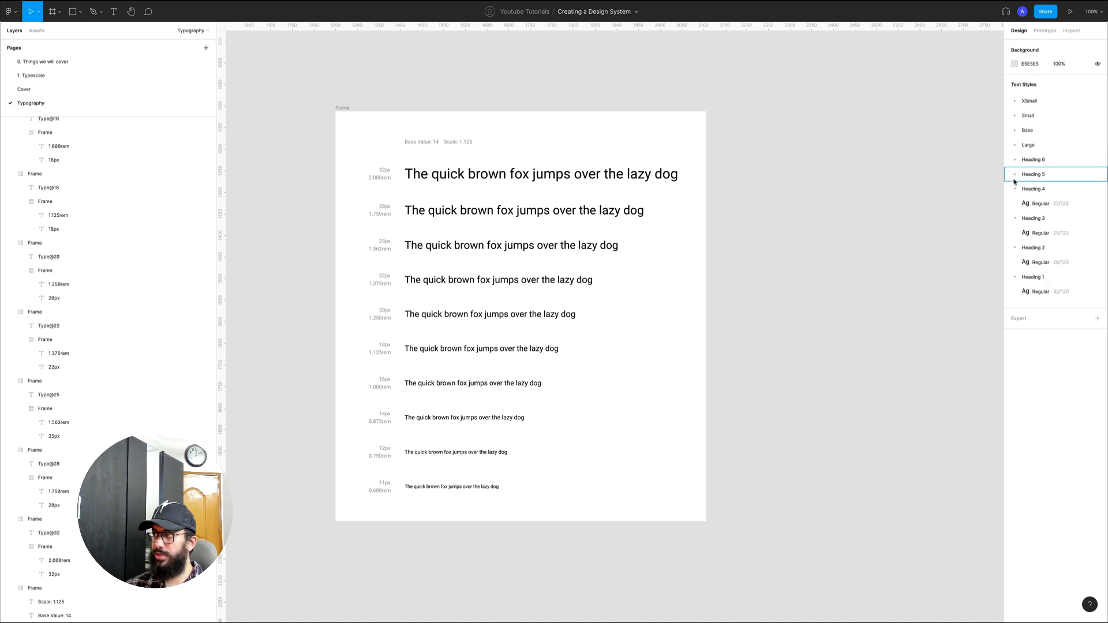
click(1015, 188)
click(1015, 204)
click(1015, 218)
click(1015, 233)
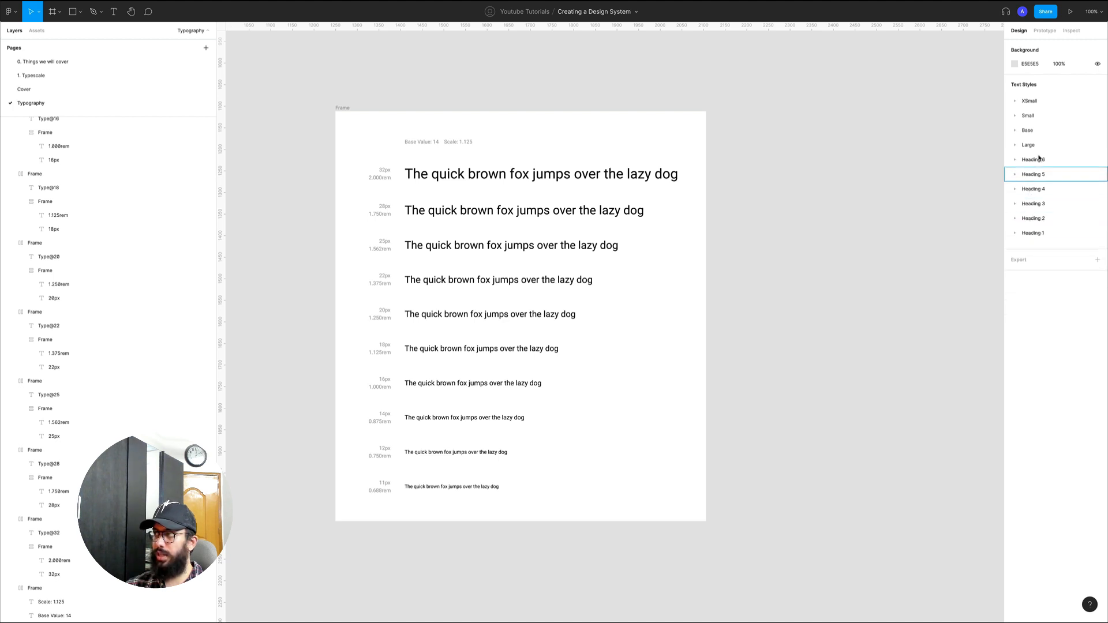
Group the XSmall, Small, Base and Large style folders into a new folder named Body and collapse it.
click(1041, 145)
shift+click(1040, 104)
right_click(1039, 105)
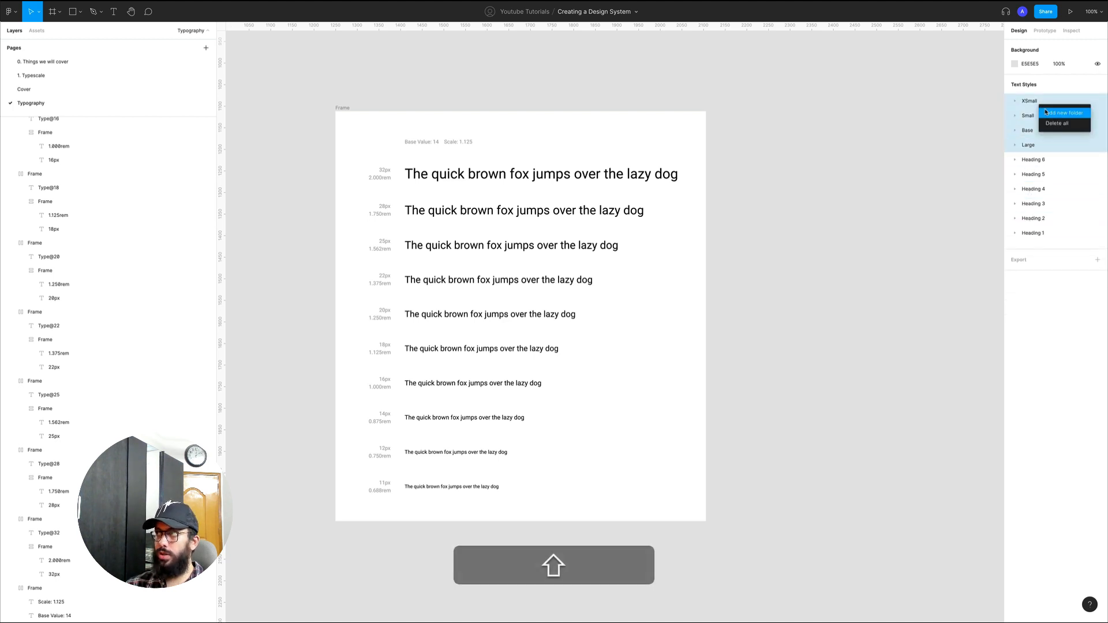
click(1052, 110)
text(Body)
key(Return)
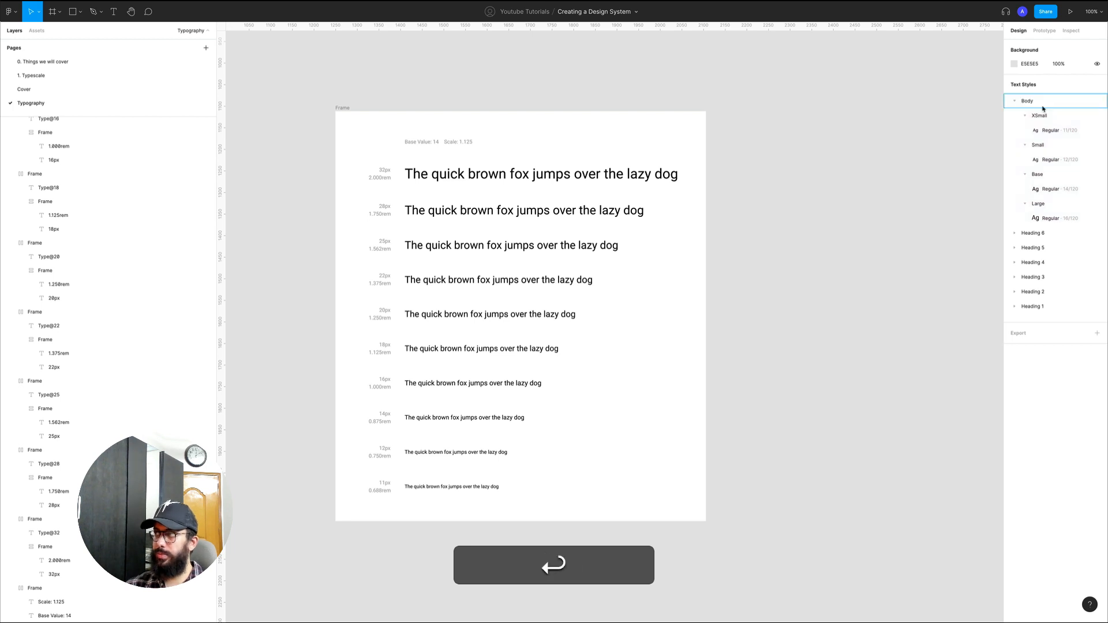
click(1015, 101)
Group the Heading 6 through Heading 1 style folders into a new folder named Heading.
click(1034, 118)
shift+click(1039, 189)
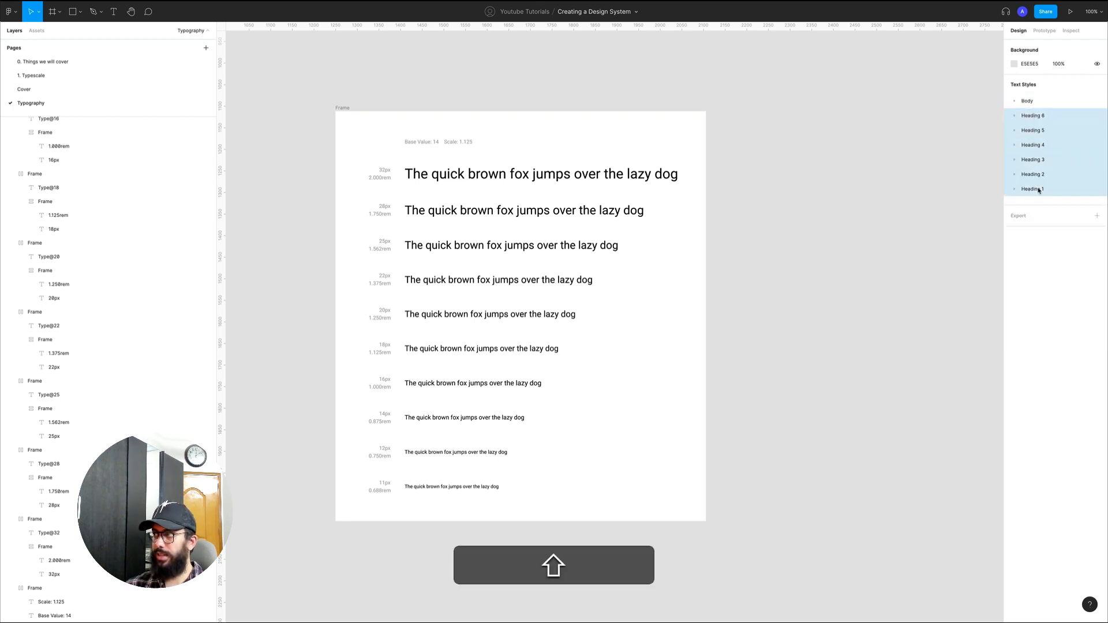
key(shift+super+g)
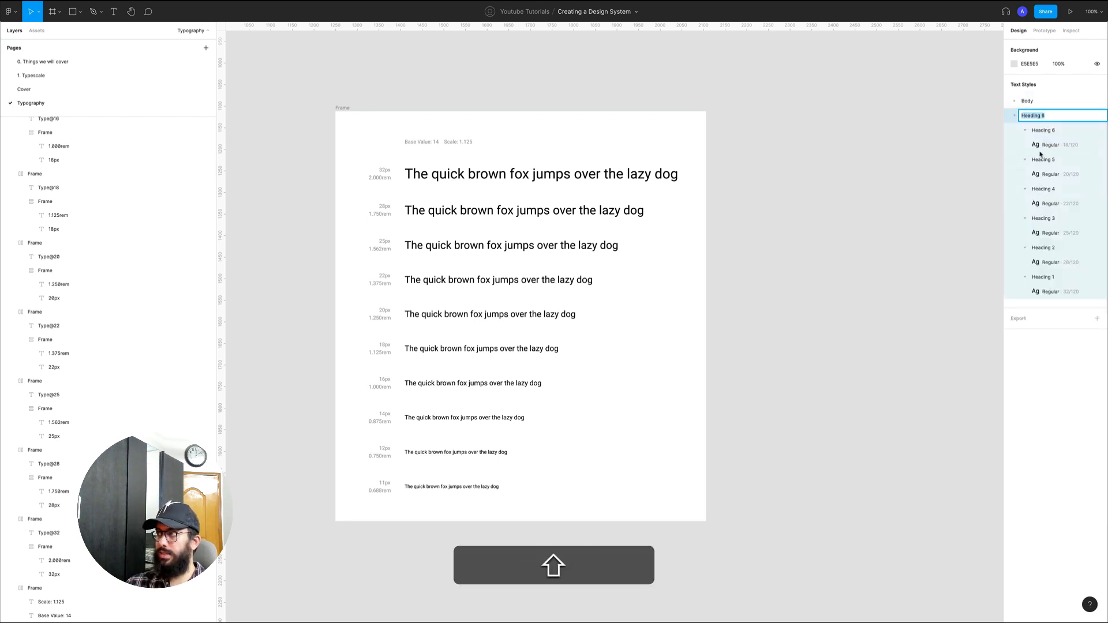
text(Heading)
key(super+g)
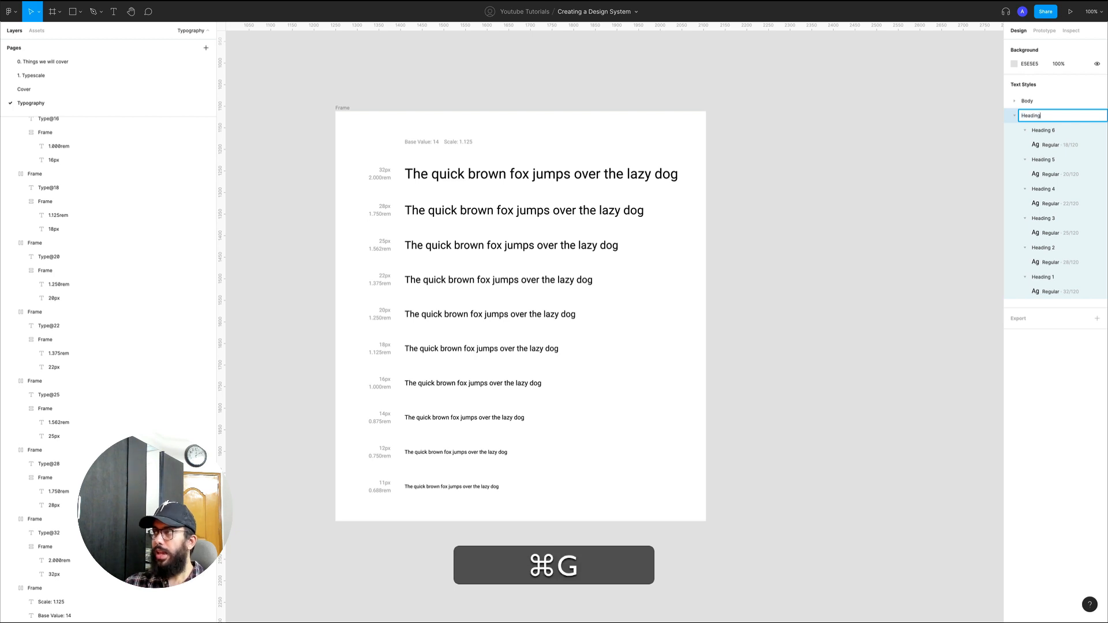
key(shift+super+a)
key(Return)
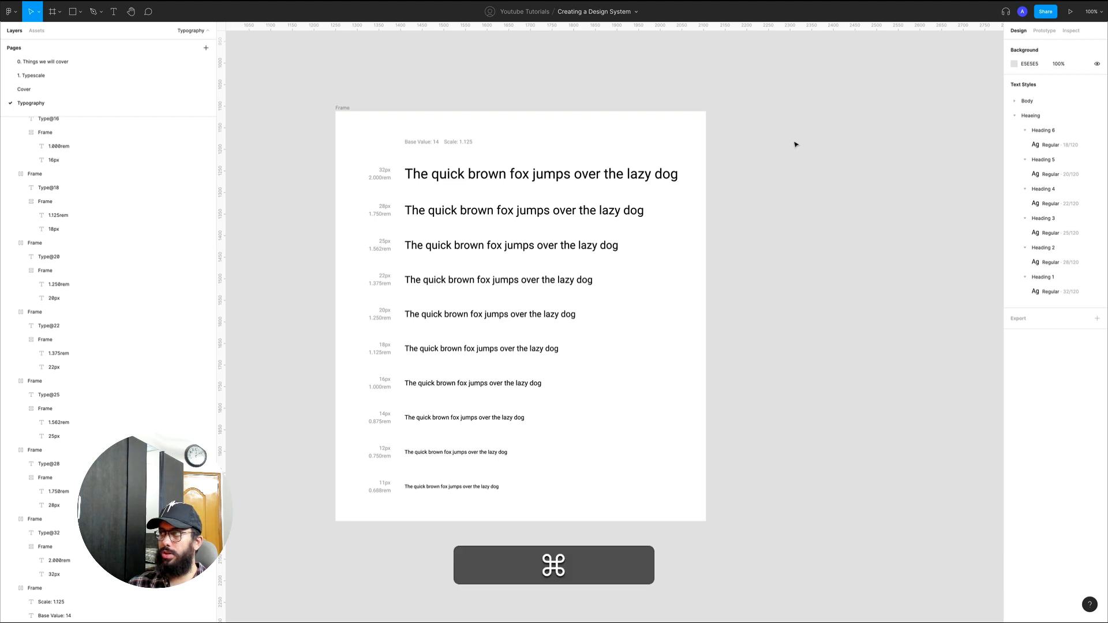
Undo the grouping of the text styles into the body and heading folders.
key(super+z)
key(super+z)
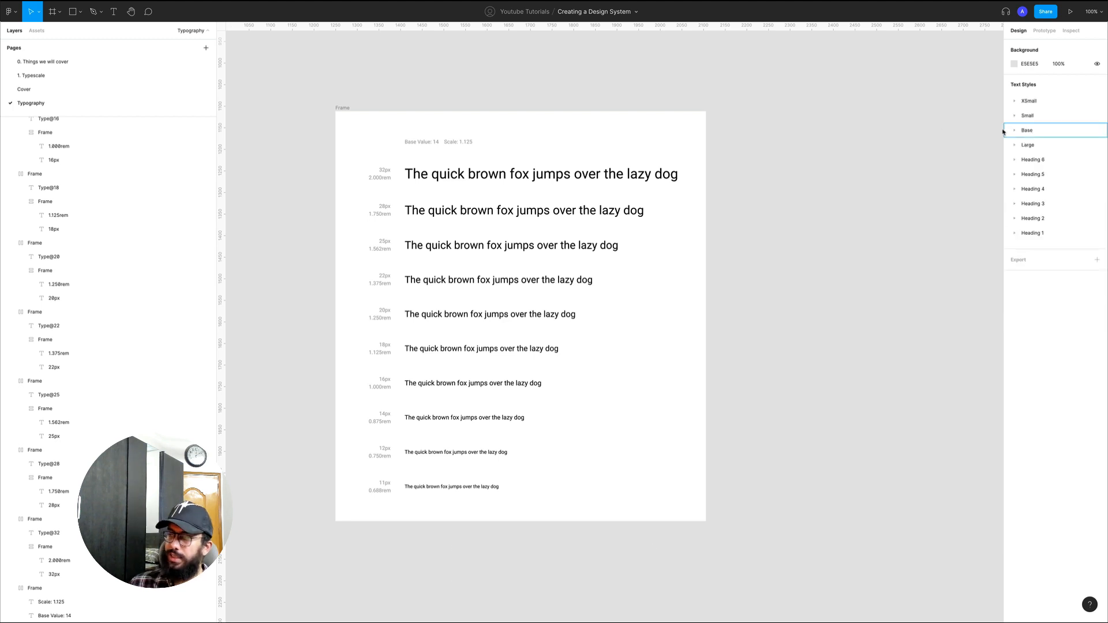
click(1022, 101)
Set the 11px, 12px, 14px, 16px and 18px sample lines to the Bold weight.
super+click(431, 488)
key(z)
click(450, 489)
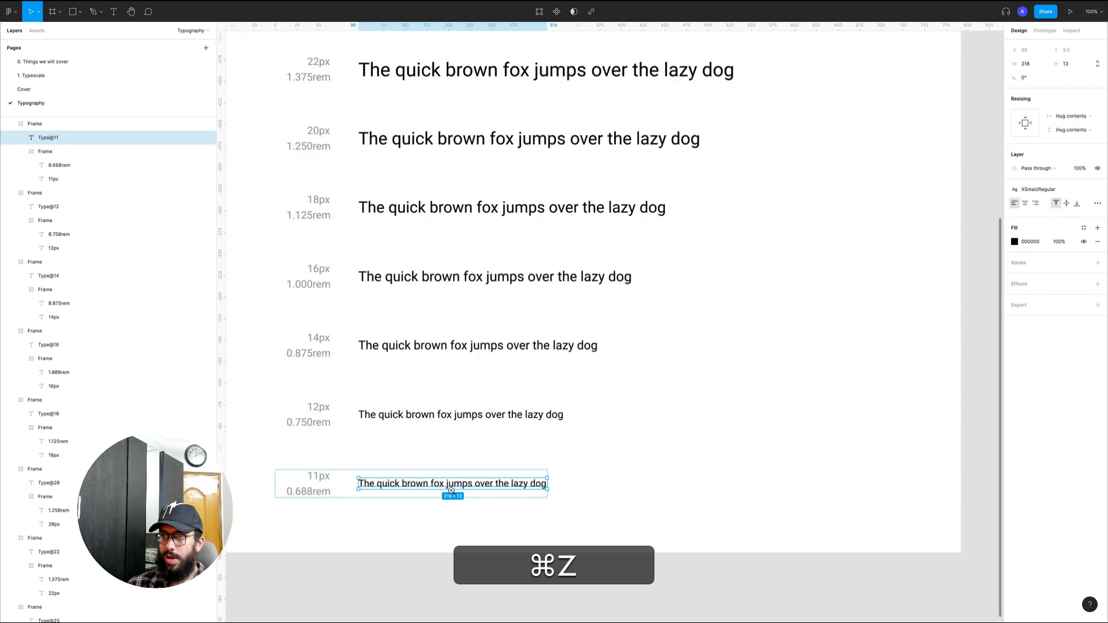
shift+super+click(428, 415)
shift+super+click(436, 345)
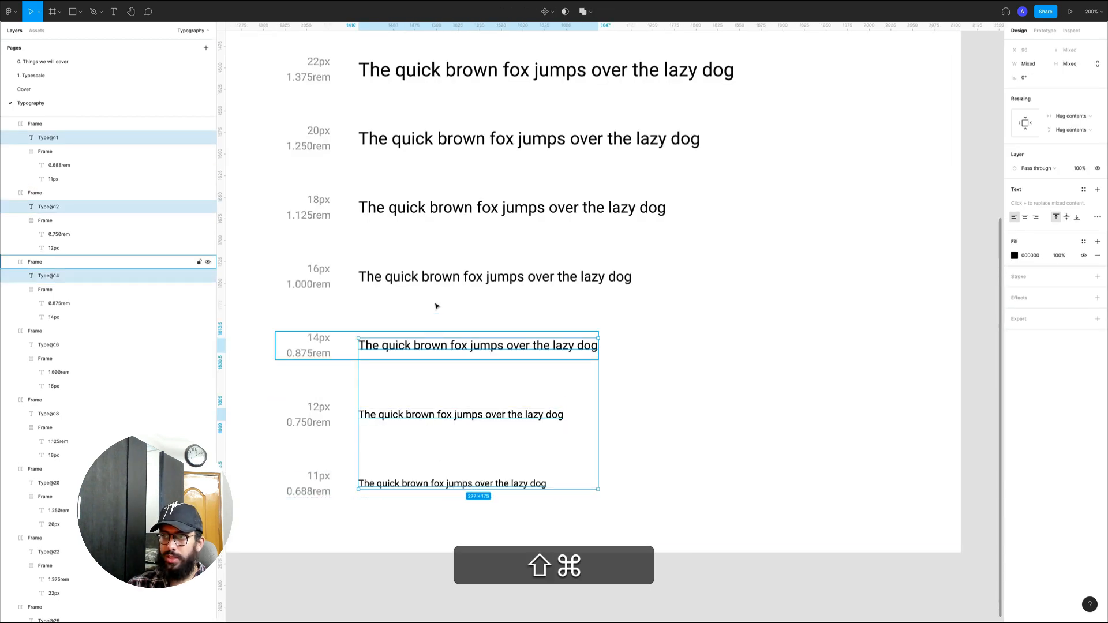
shift+super+click(437, 277)
scroll(437, 267, up, 1)
scroll(436, 267, up, 2)
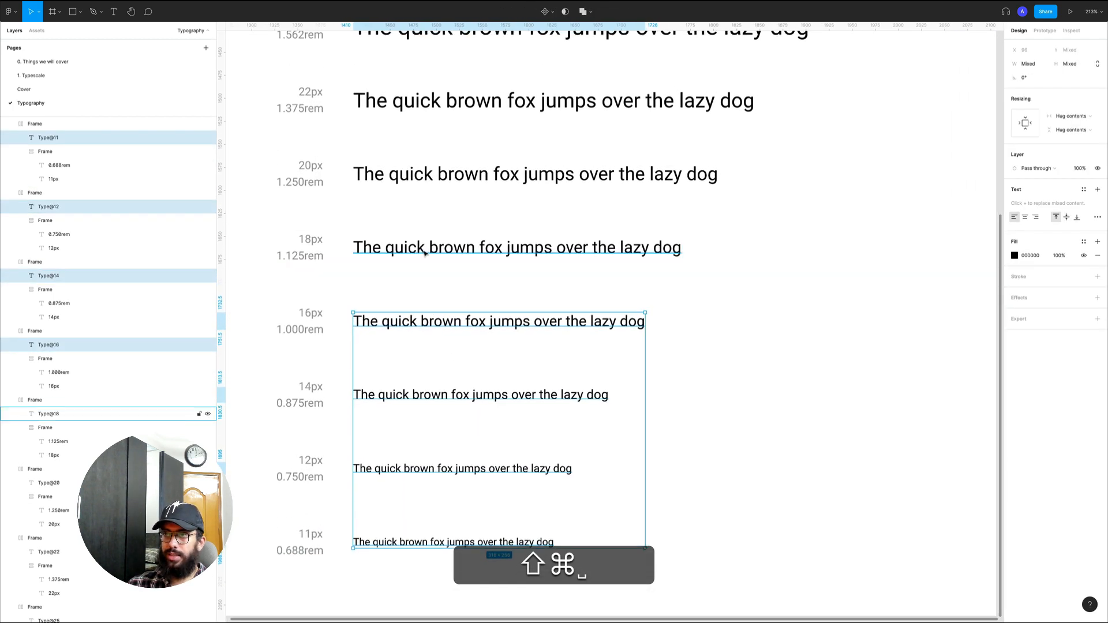
shift+super+click(426, 253)
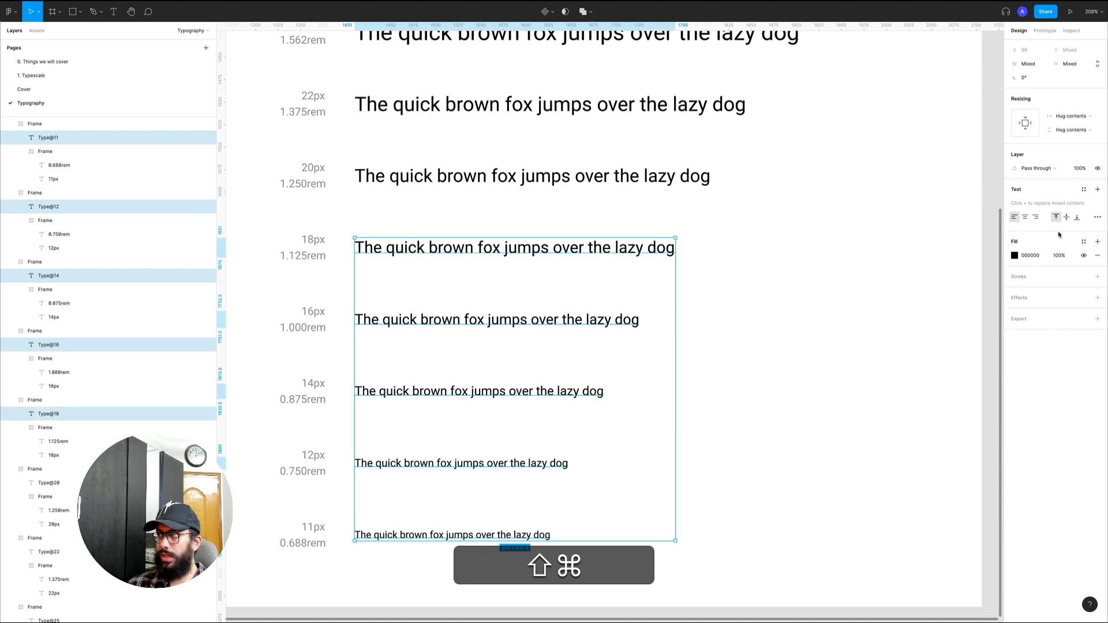
key(super+b)
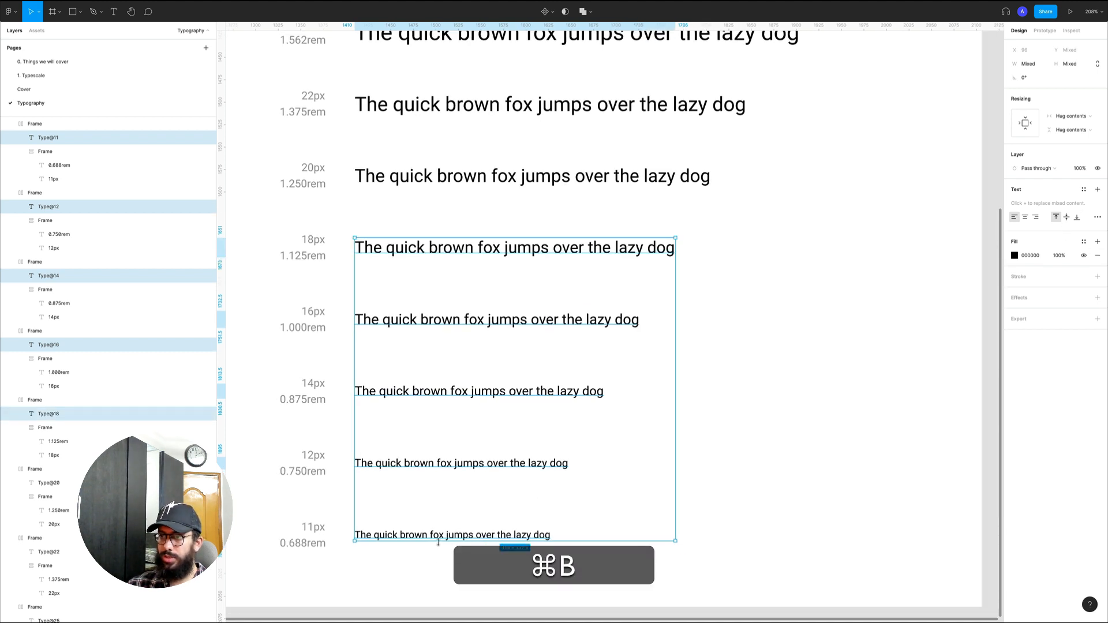
click(1037, 221)
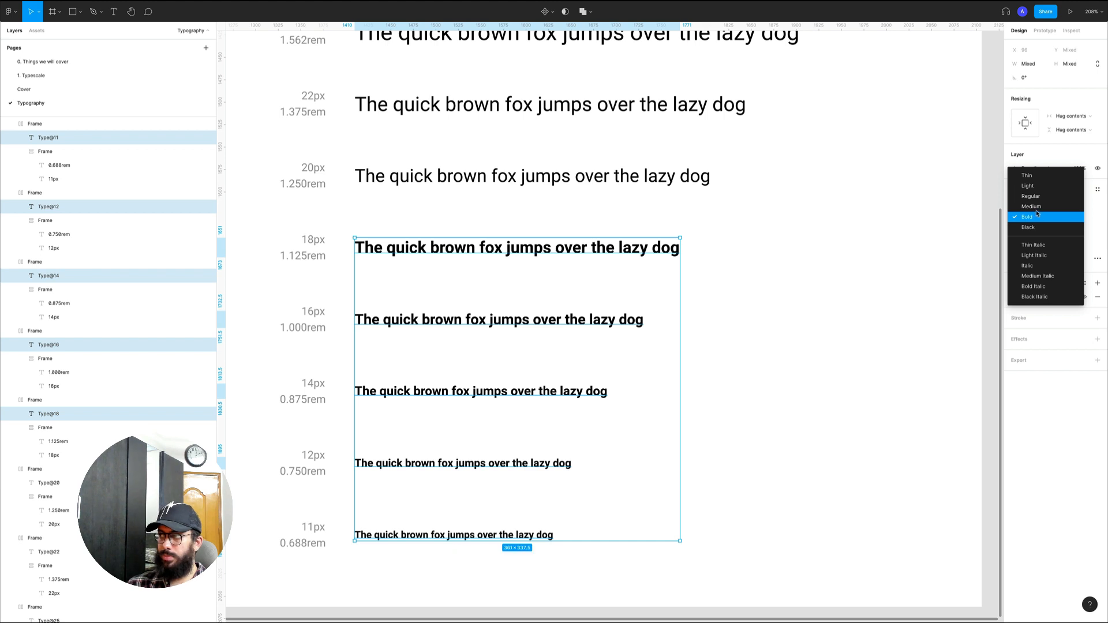
key(Escape)
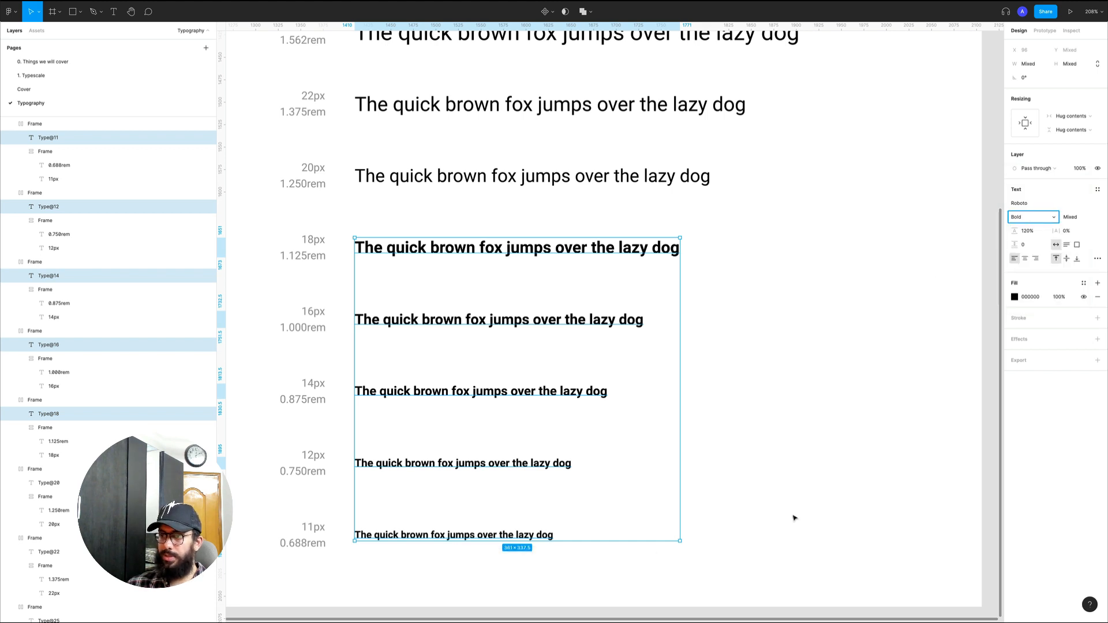
Save the bold 11px sample line as a new text style named XSmall/Bold.
click(794, 518)
super+click(514, 536)
click(1097, 189)
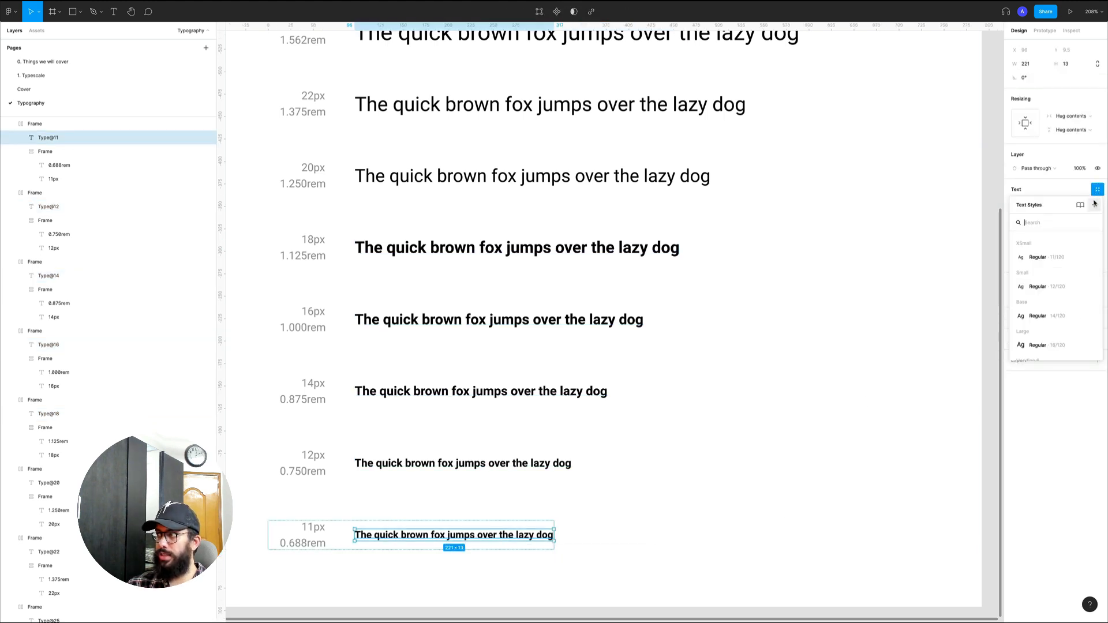
click(1095, 204)
text(Heading)
key(super+a)
key(shift+super+a)
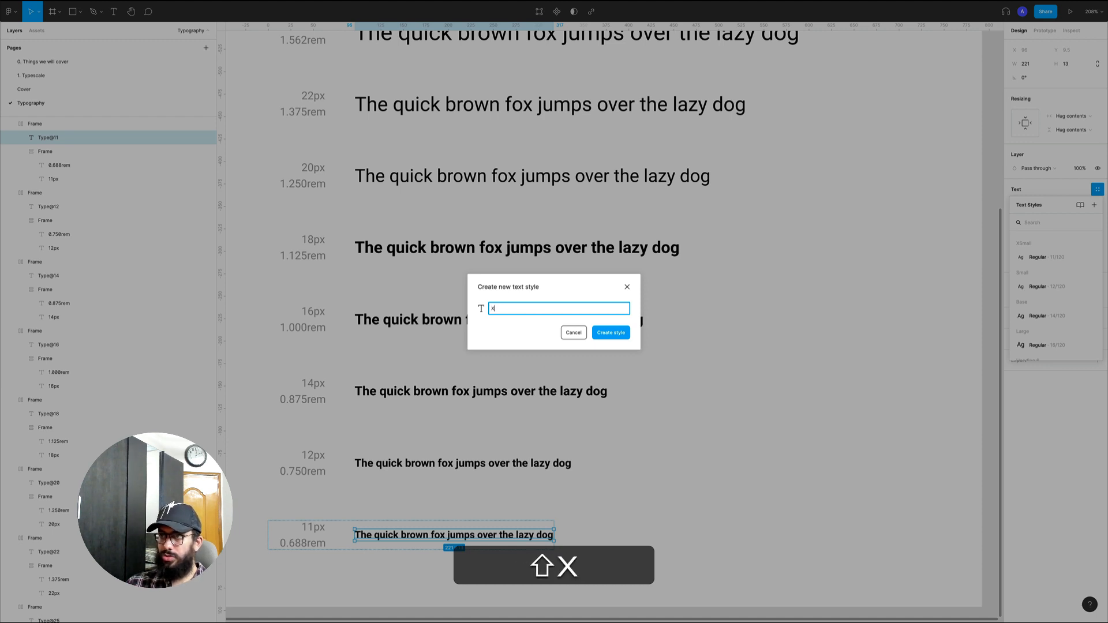
text(XSmall/Bold)
key(Return)
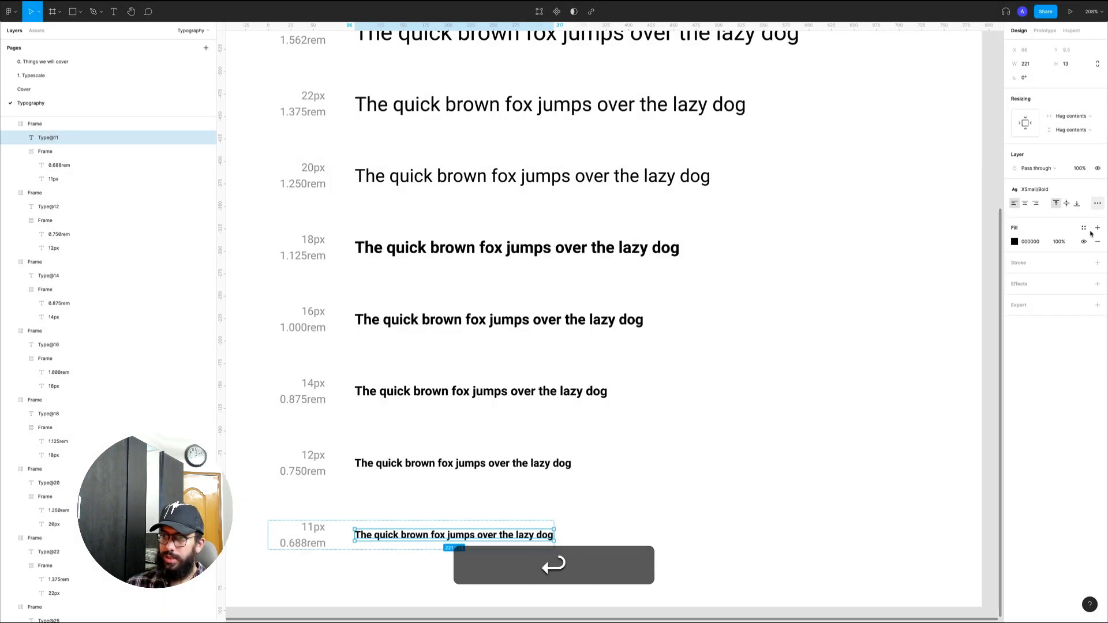
Save the bold 12px sample line as a new text style named Small/Bold.
super+click(555, 462)
click(1100, 196)
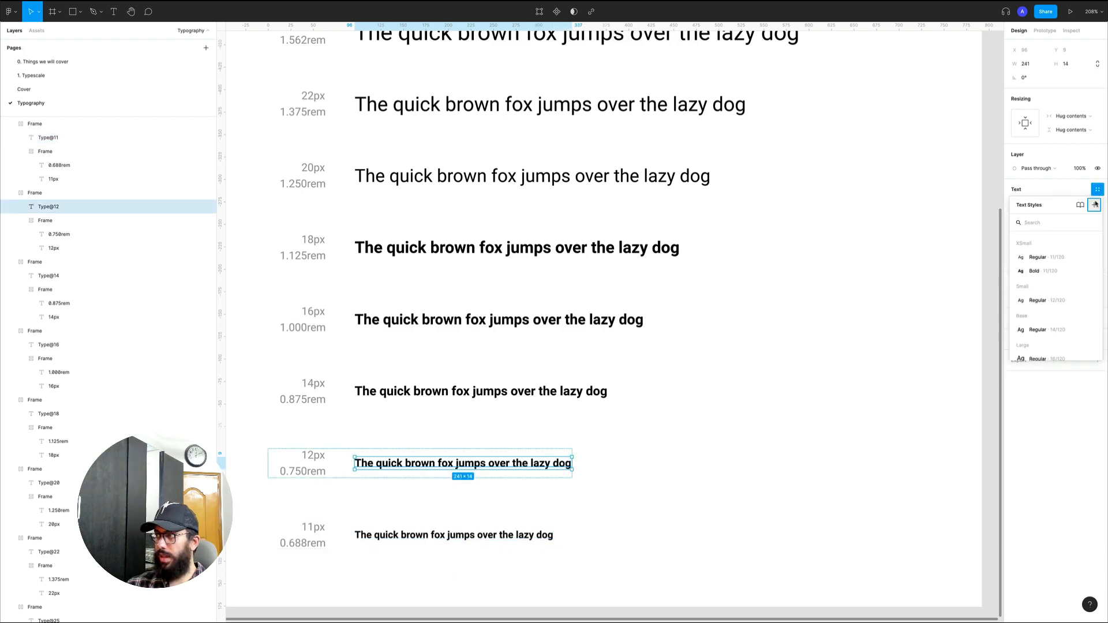
click(1095, 204)
text(Small/Bold)
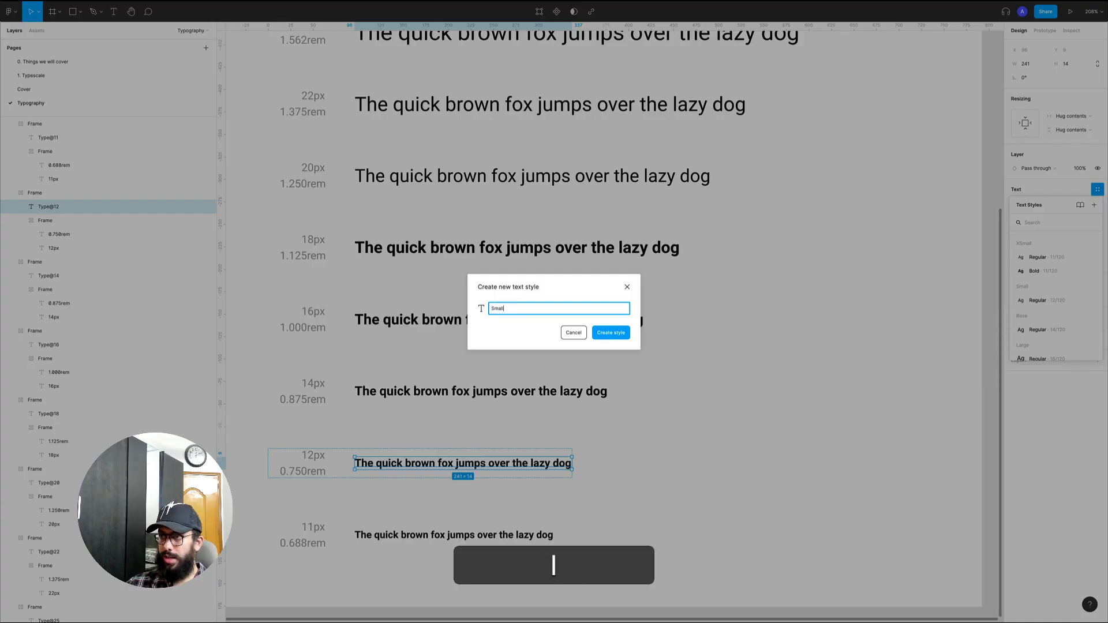
key(Return)
Save the bold 14px sample line as a new text style named Body/Bold.
super+click(533, 395)
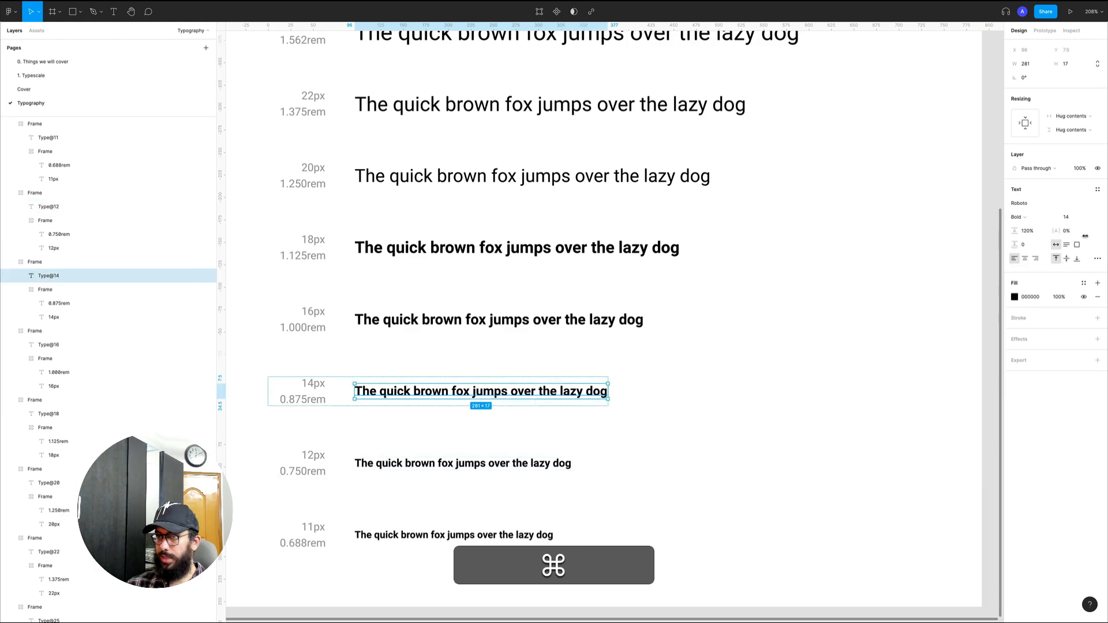
click(1098, 190)
click(1094, 205)
text(Body/Bo)
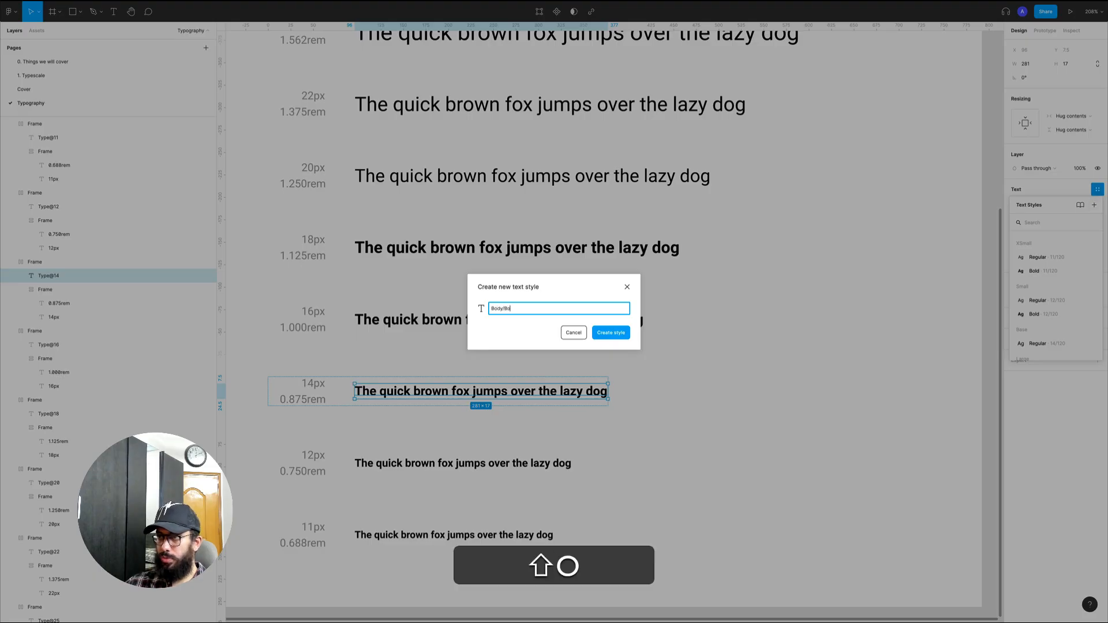
key(super+Return)
Save the bold 16px sample line as a new text style named Large/Bold and deselect the line.
click(58, 344)
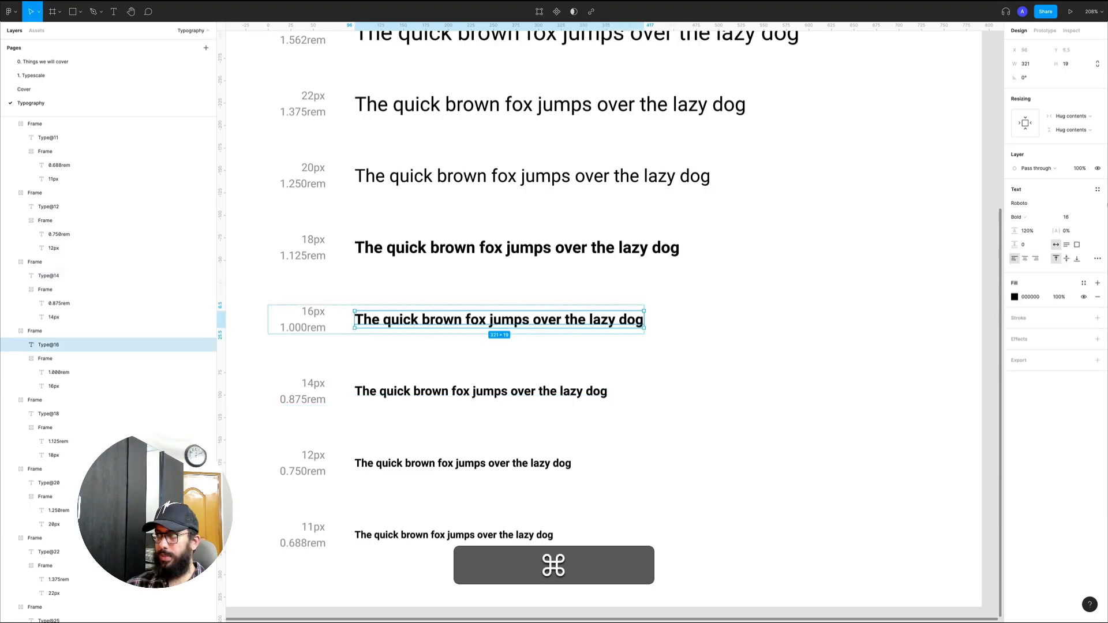
click(1097, 189)
click(1094, 205)
text(Lar)
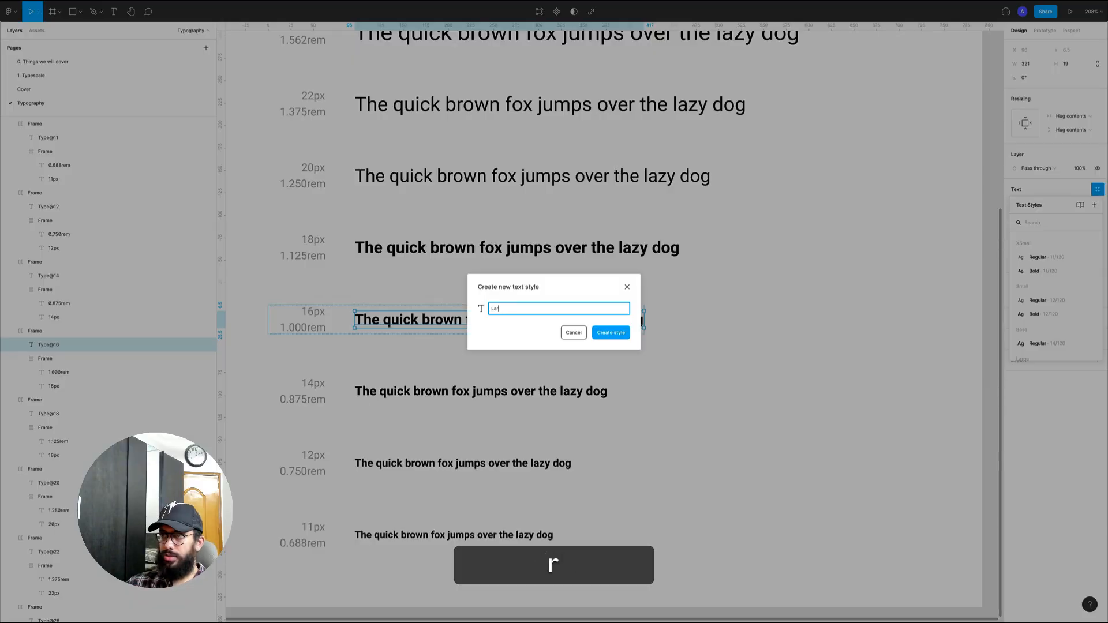
text(ge/d)
key(Return)
click(853, 287)
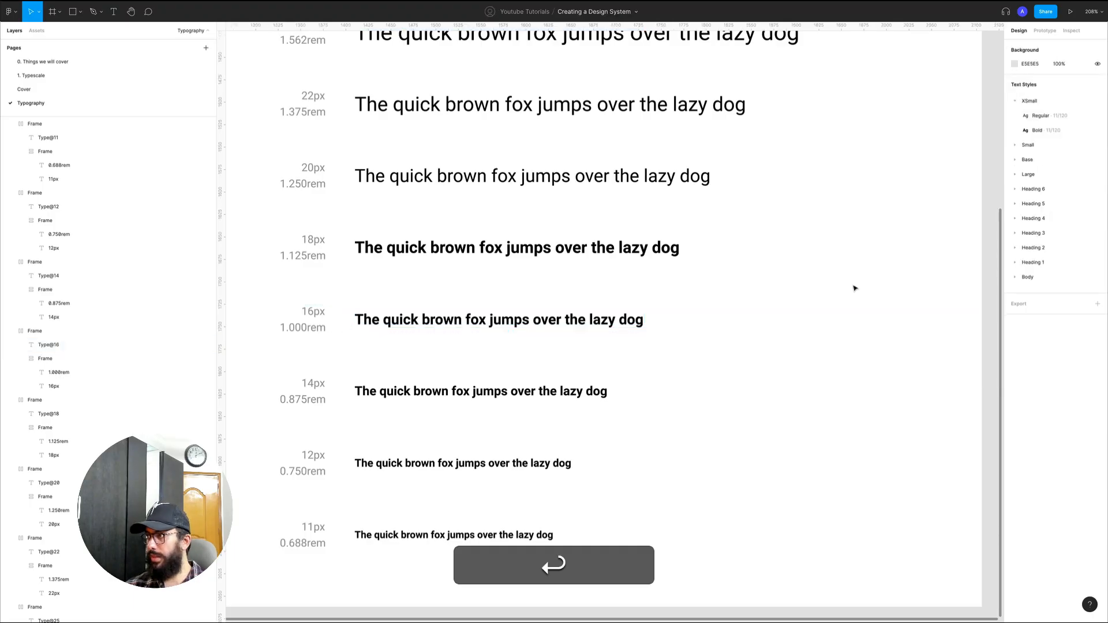
Expand the Body and Base style folders and combine their 14px Regular and Bold styles in the Body folder.
scroll(948, 272, right, 3)
click(1017, 278)
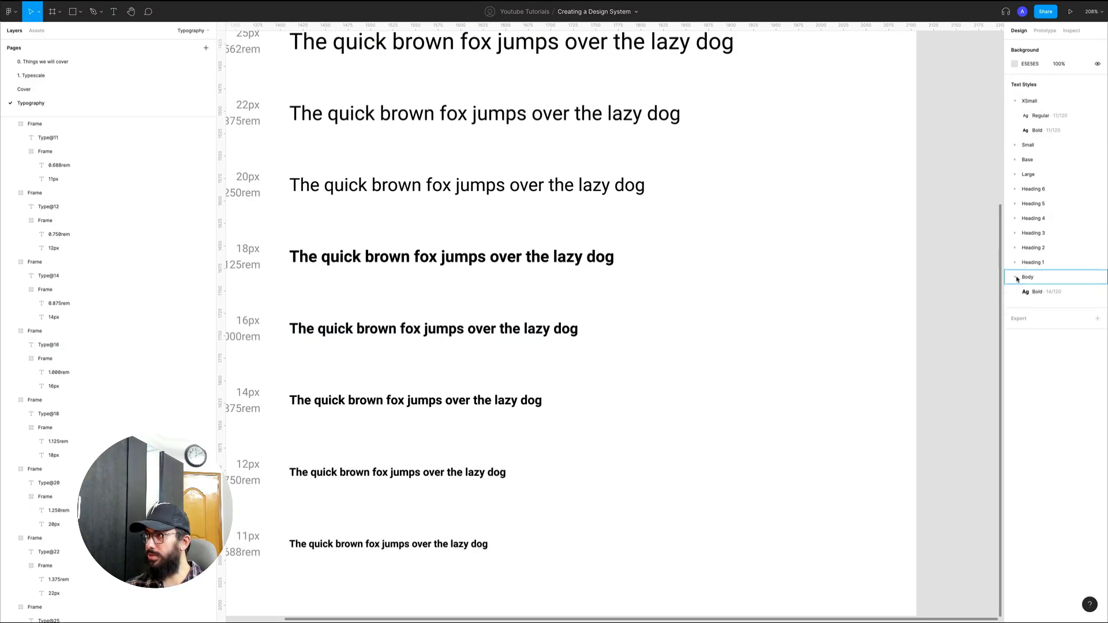
click(1016, 160)
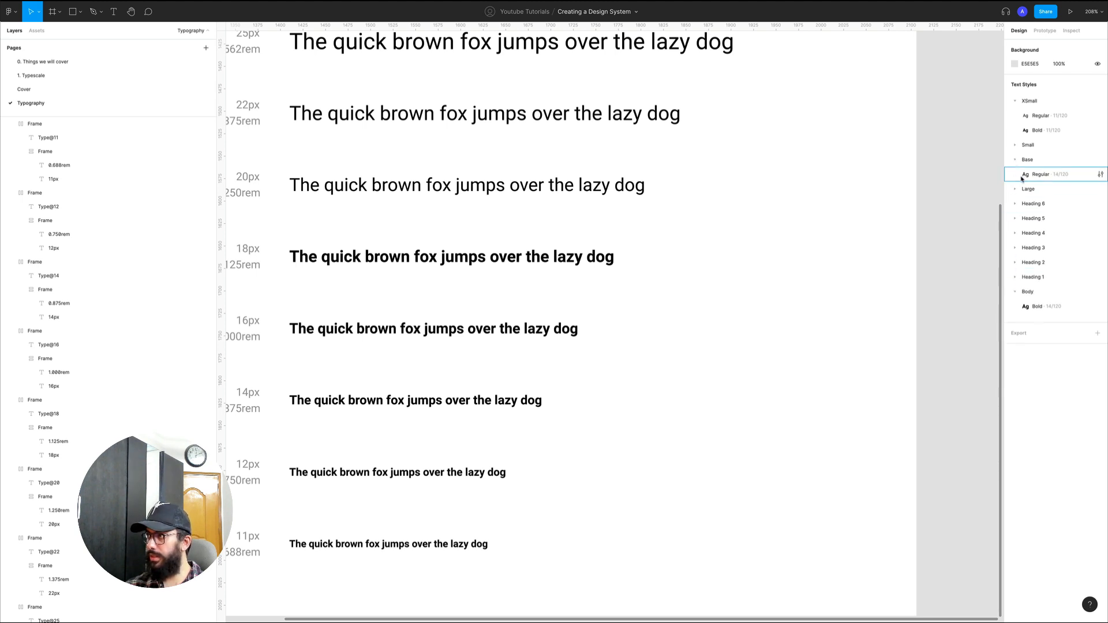
mouse_move(1033, 174)
mouse_down()
mouse_move(1046, 300)
mouse_move(1017, 276)
mouse_move(1040, 155)
mouse_up()
click(1015, 159)
click(1015, 160)
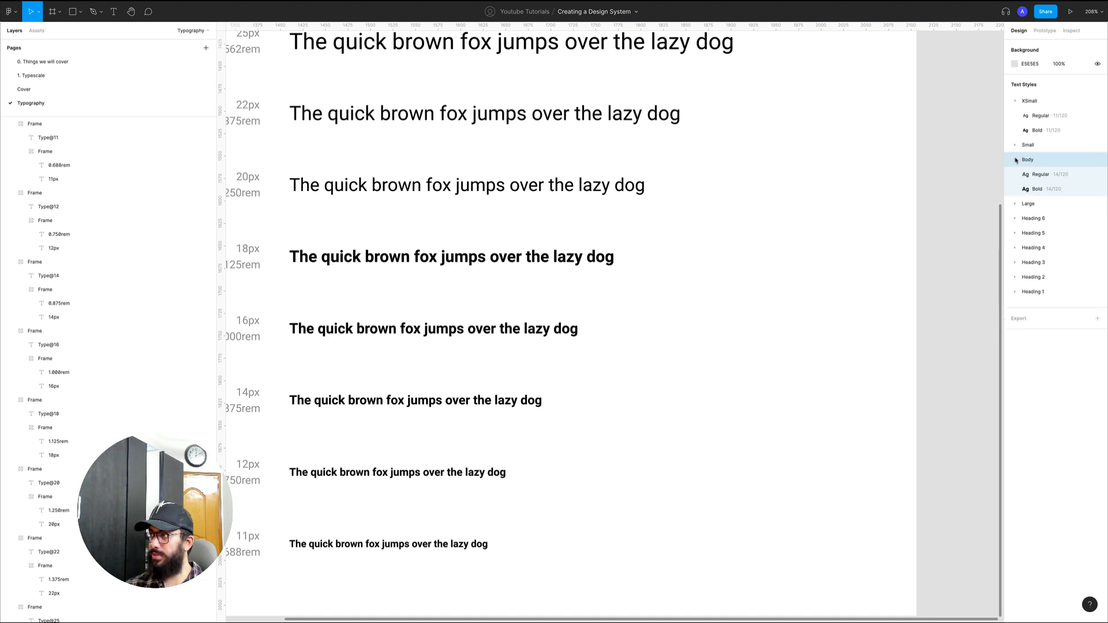
Collapse the XSmall and Small folders in the text styles list, leaving Body expanded.
click(1016, 159)
click(1014, 174)
click(1015, 174)
click(1016, 159)
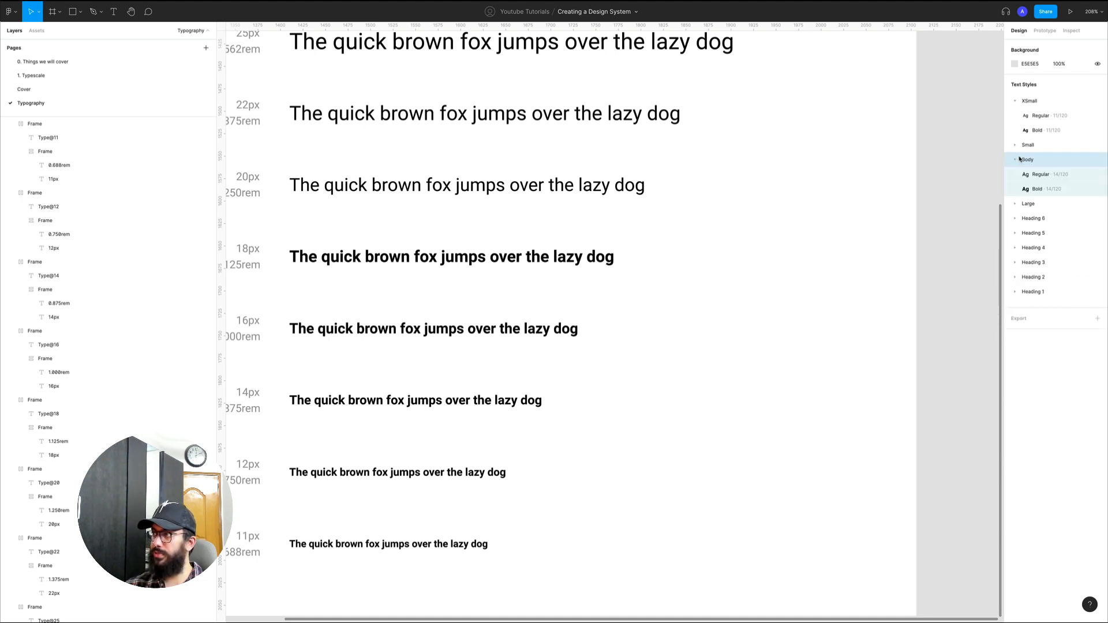
click(1015, 145)
click(1016, 101)
click(1015, 116)
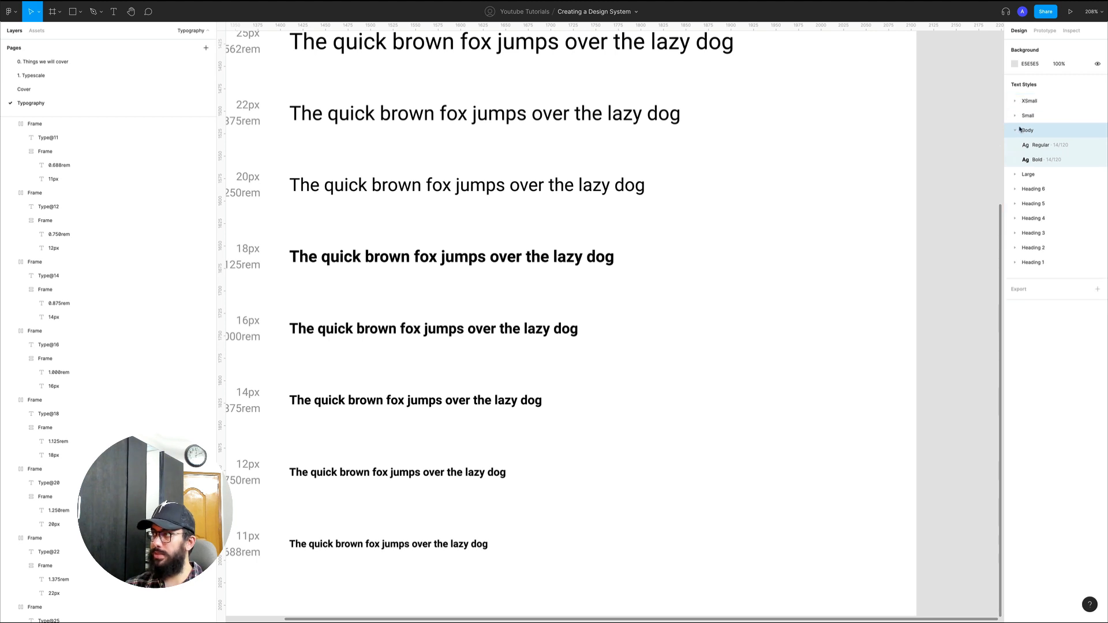
Rename the Body style folder as Base and collapse it.
double_click(1027, 129)
text(Base)
key(Return)
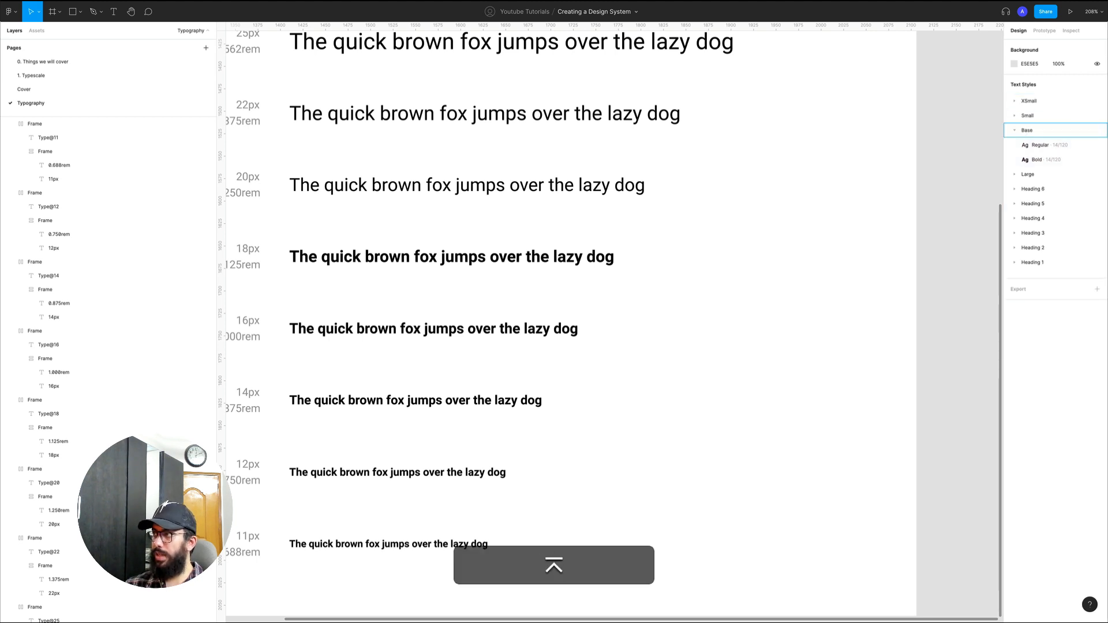
click(1014, 132)
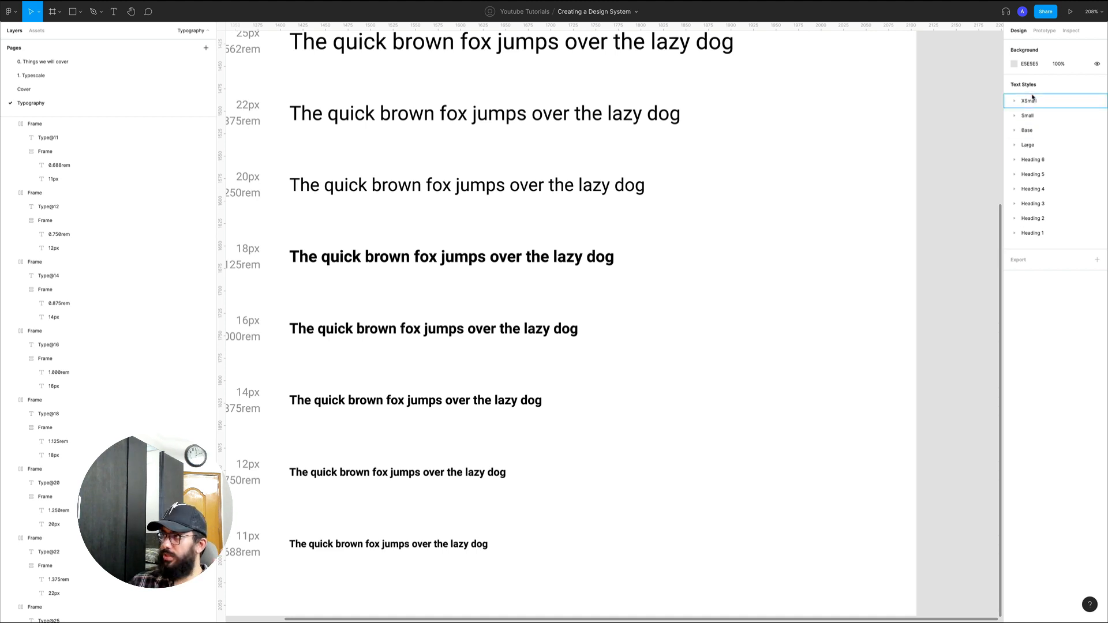
click(1039, 235)
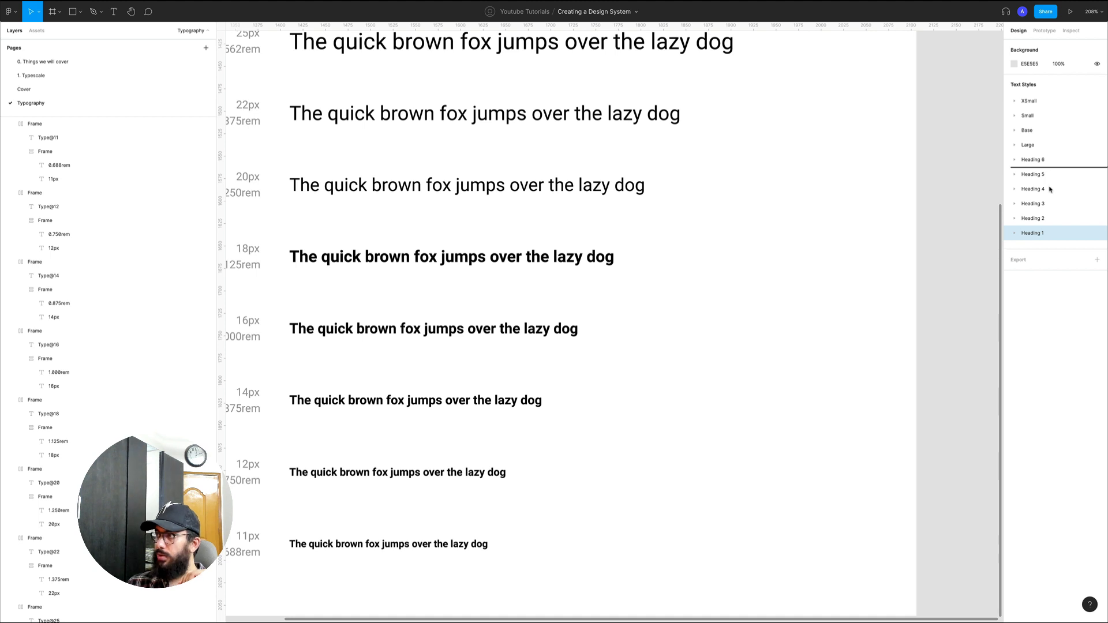
click(933, 216)
Delete the type scale frame and run the Typography Styleguide plugin to generate an overview of the text styles.
key(shift+1)
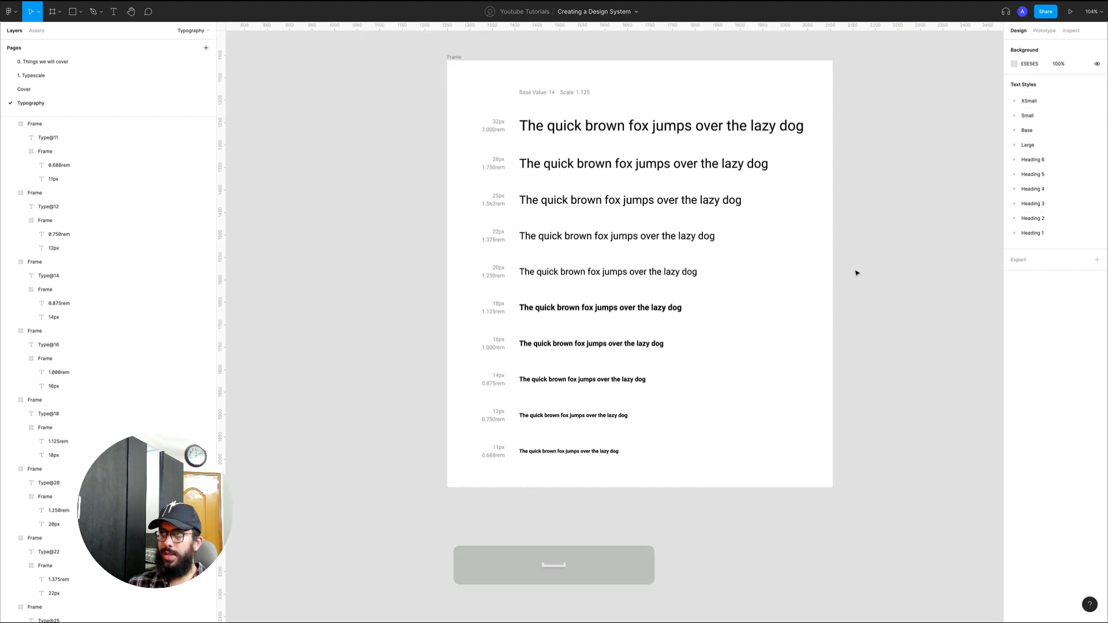
key(super+a)
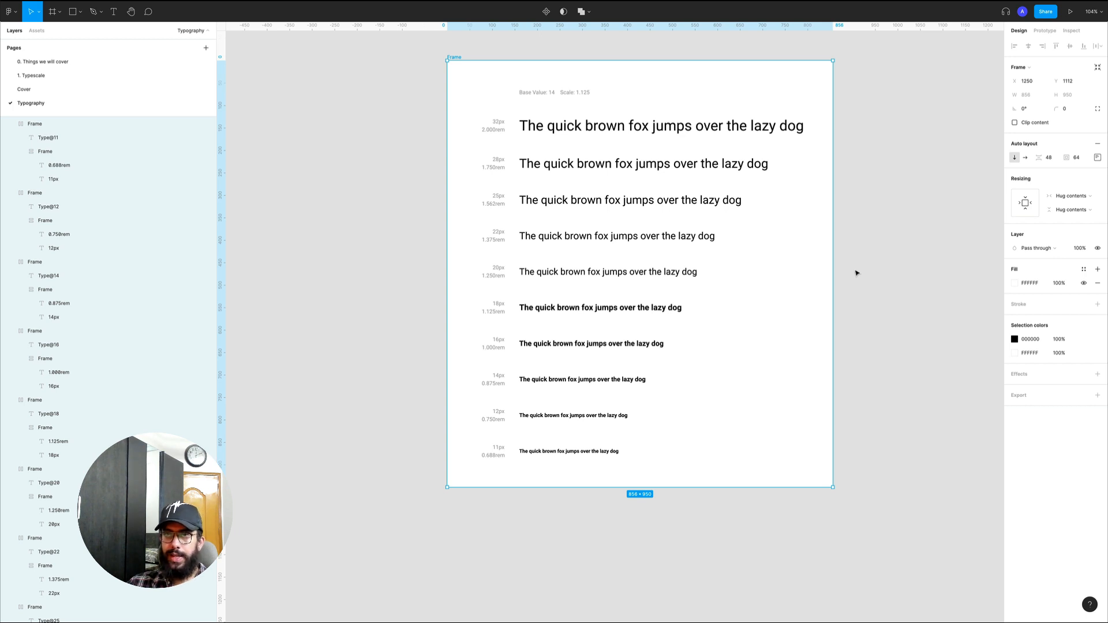
key(BackSpace)
key(super+p)
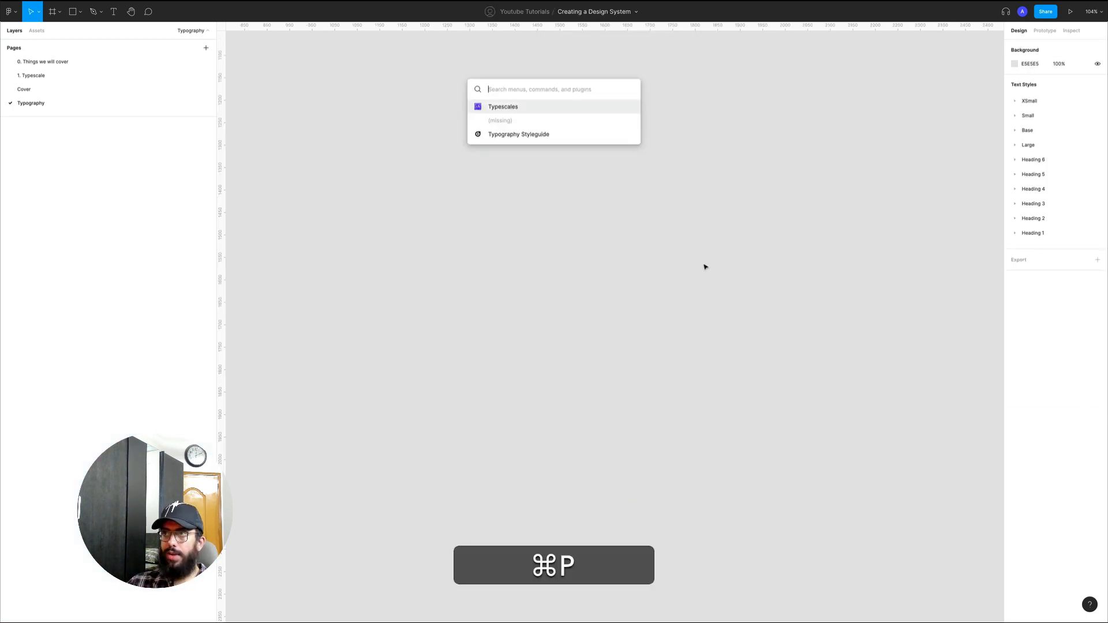
click(524, 136)
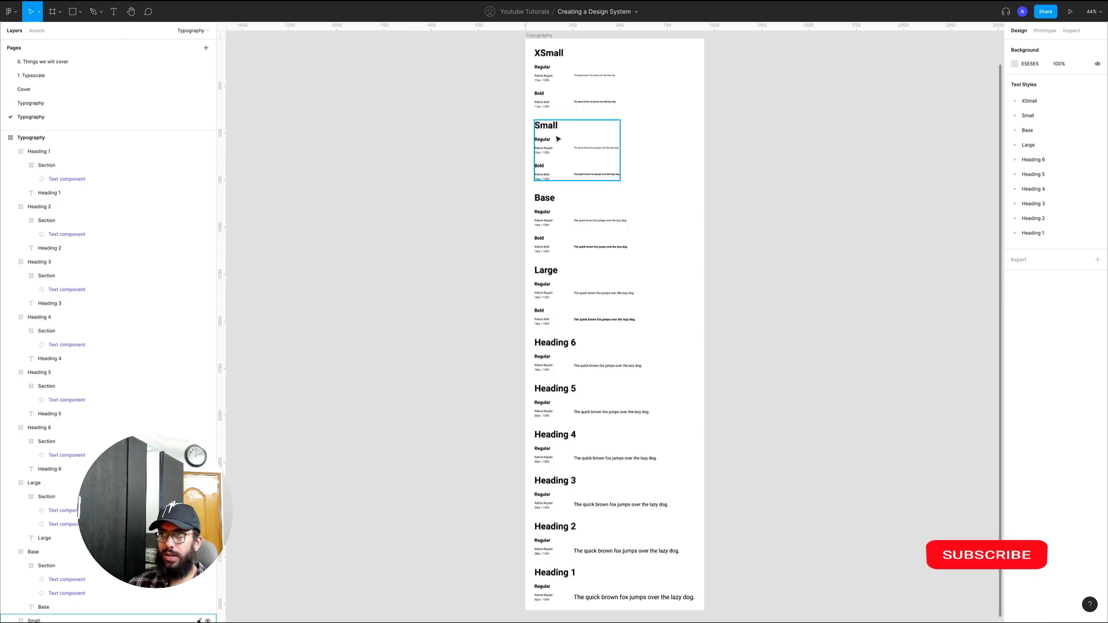
Examine the generated typography style guide from XSmall through Heading 1, along with the text component above it.
key(z)
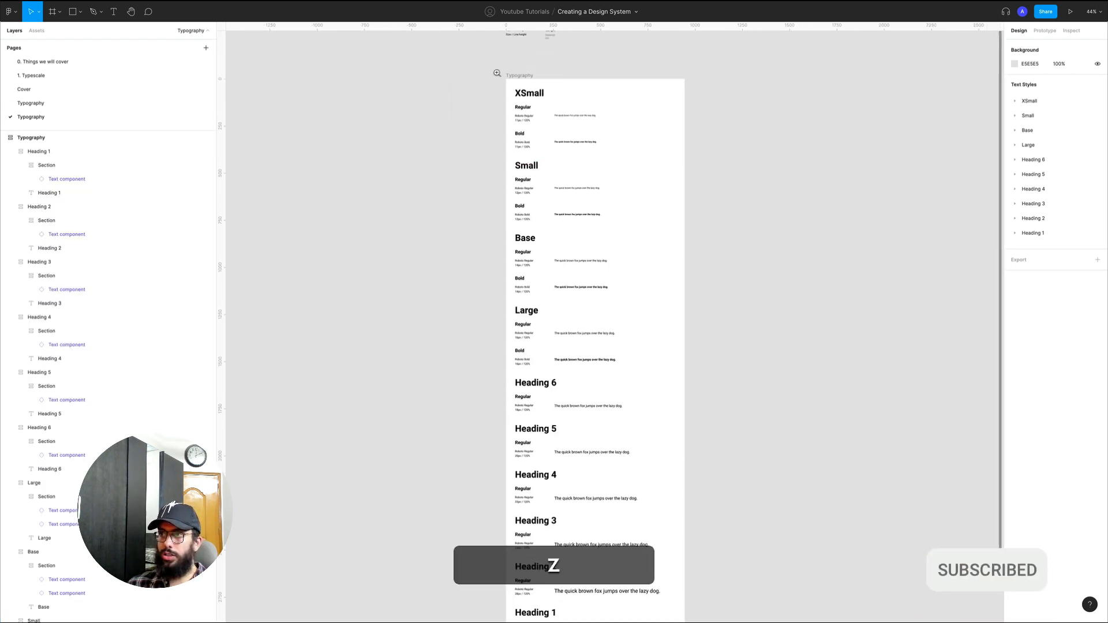
drag(508, 75, 717, 238)
key(z)
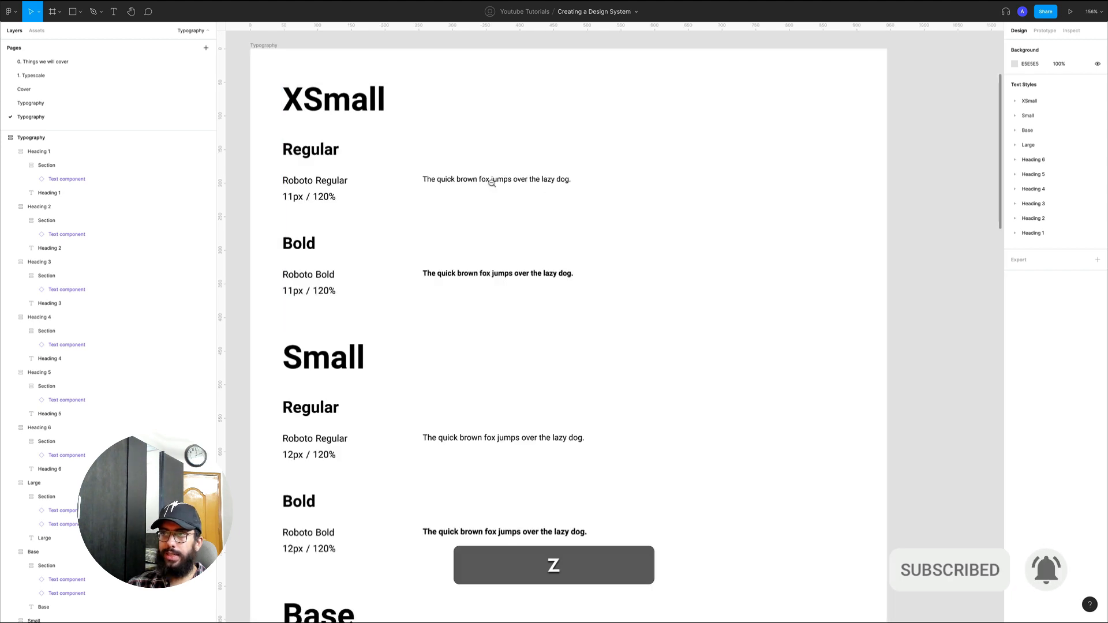
alt+click(493, 184)
scroll(496, 186, down, 5)
scroll(497, 186, down, 7)
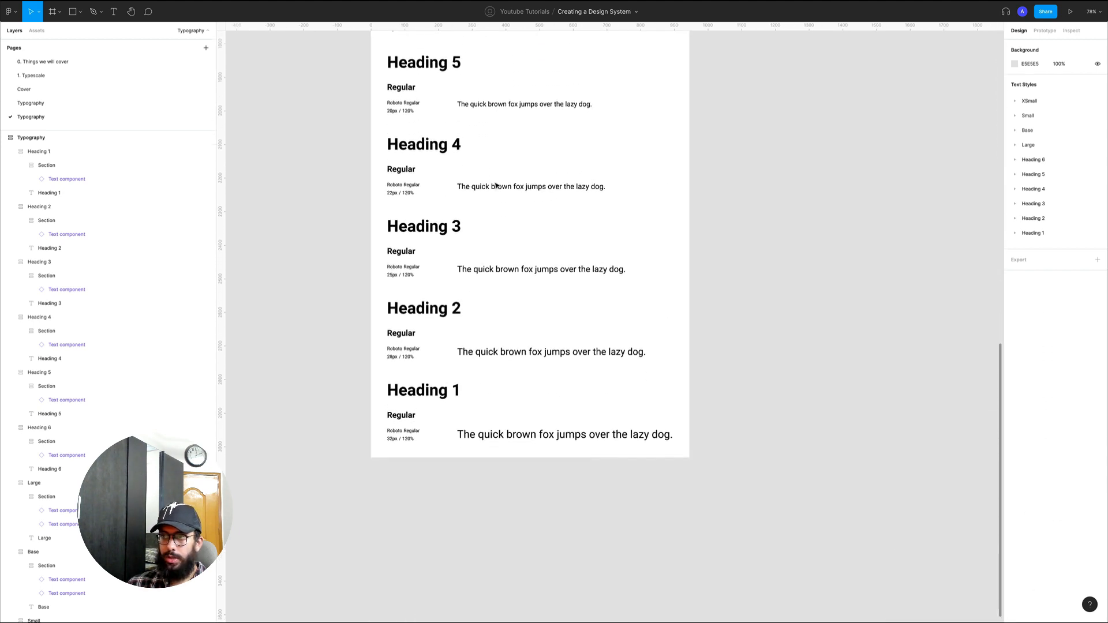
scroll(497, 186, up, 8)
scroll(497, 184, up, 6)
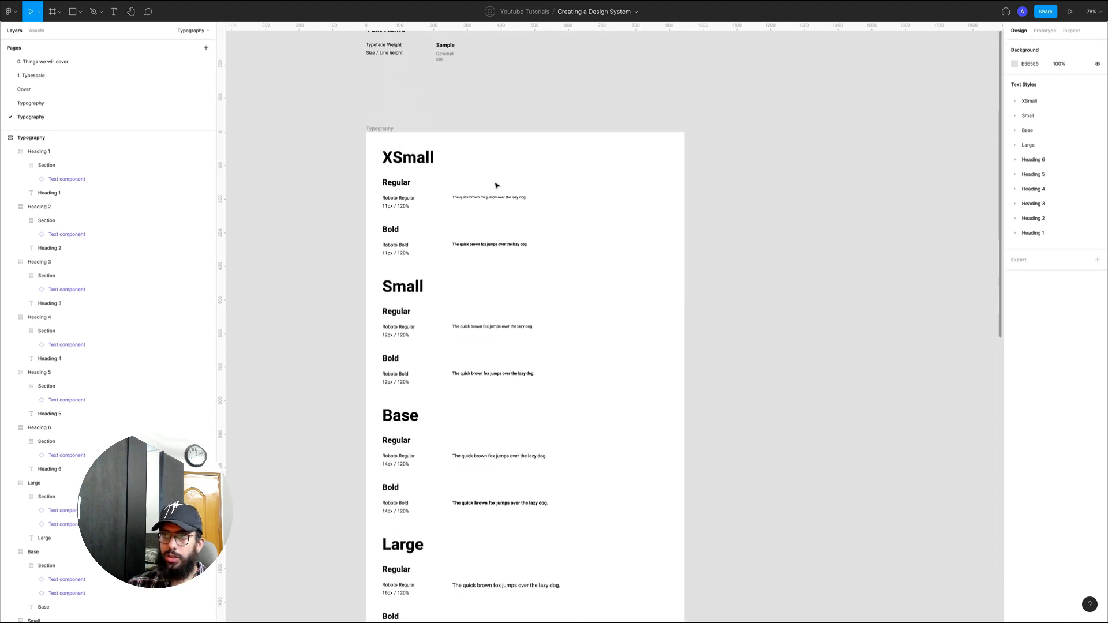
scroll(499, 183, up, 2)
scroll(498, 183, up, 1)
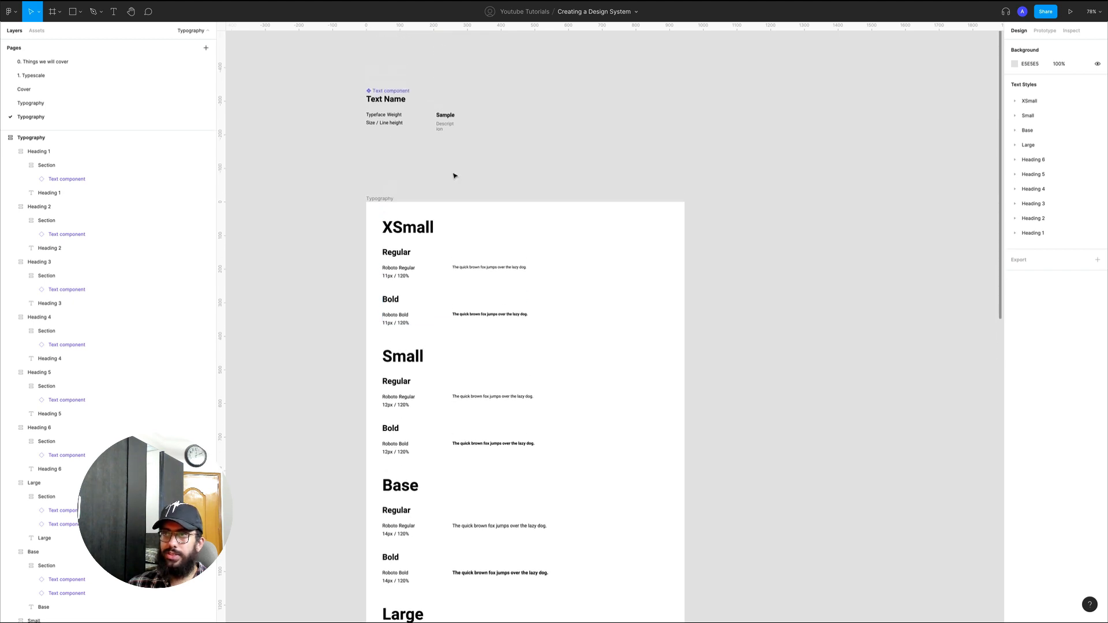
scroll(453, 227, down, 2)
scroll(451, 226, up, 3)
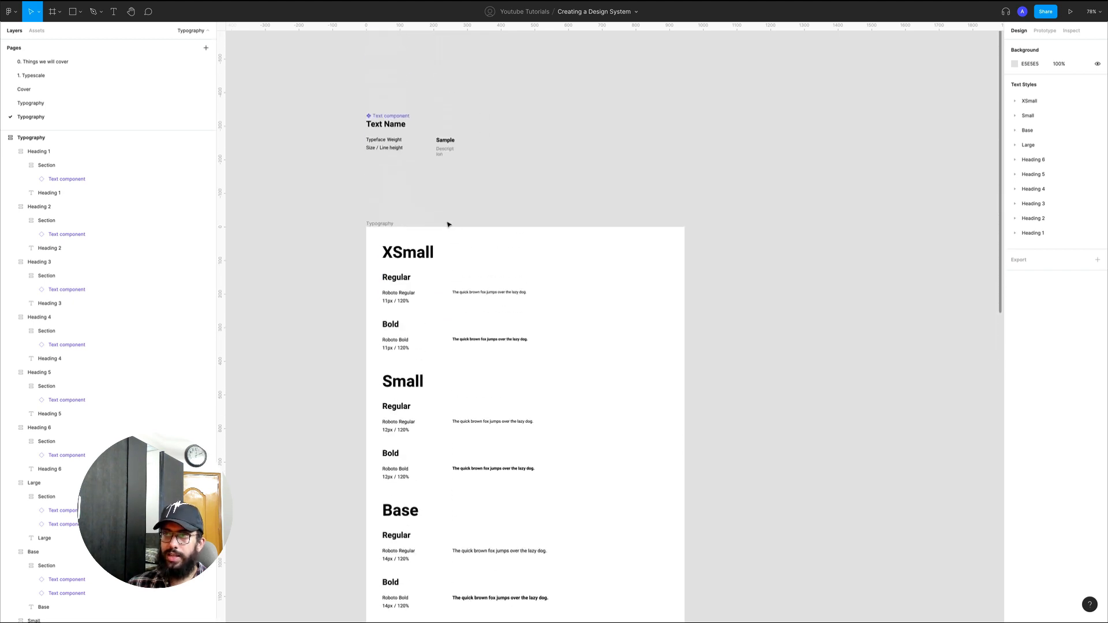
Examine the text component and the generated typography sections from XSmall down to Heading 1.
click(422, 125)
scroll(507, 176, down, 5)
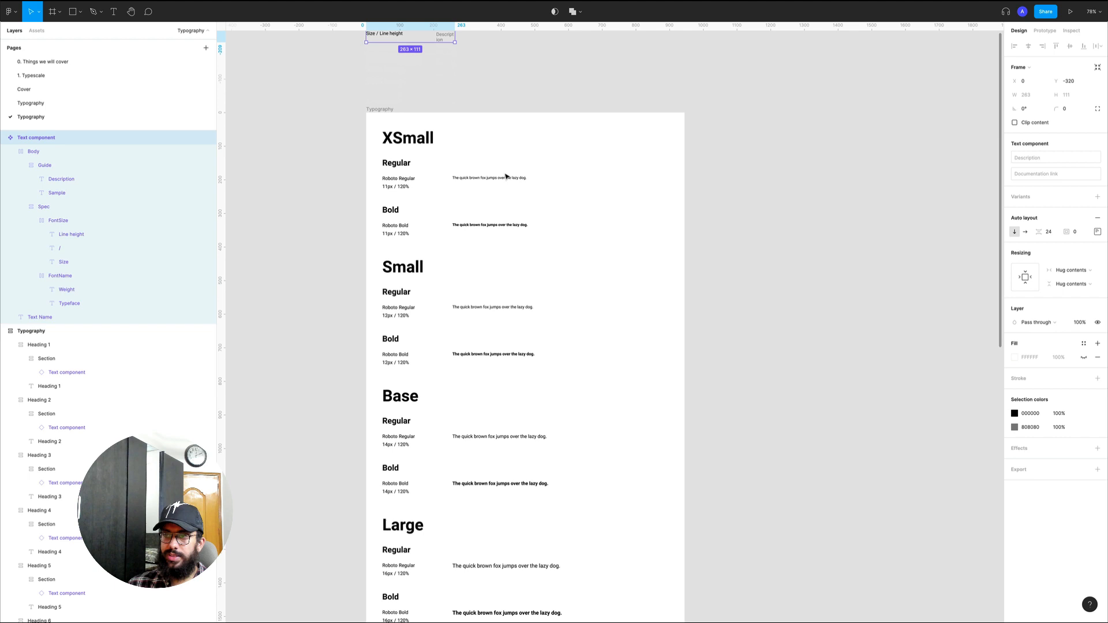
click(421, 166)
scroll(419, 189, up, 4)
scroll(433, 275, down, 2)
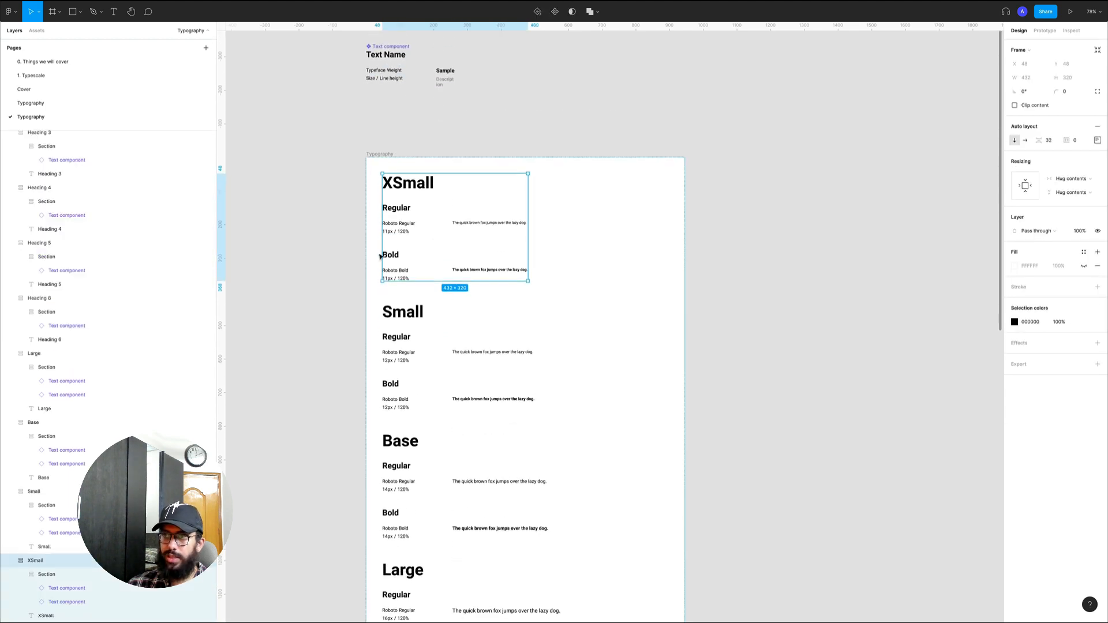
scroll(452, 297, down, 10)
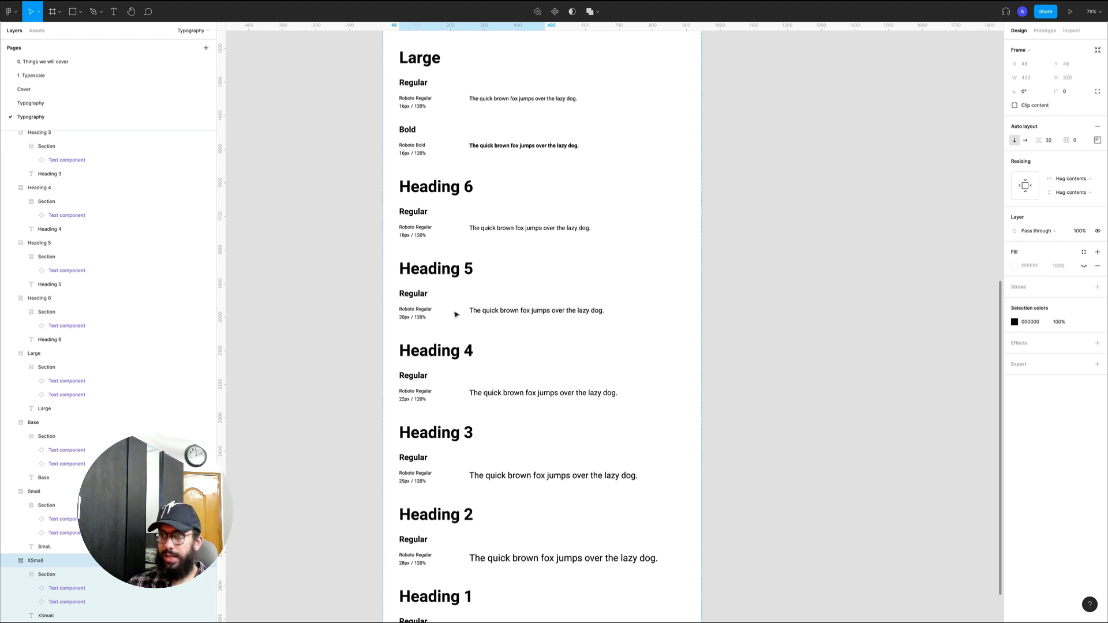
scroll(456, 315, down, 2)
click(683, 275)
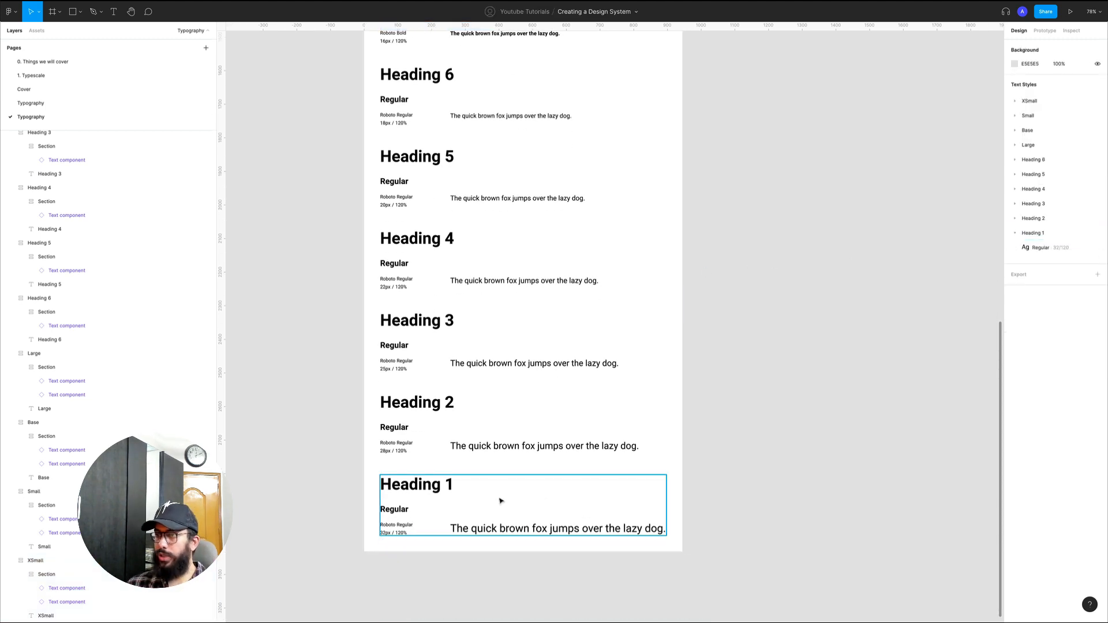
Detach the Heading 1 sample text from its style, set its weight to Bold and save it as text style Heading 1/Bold.
super+click(482, 527)
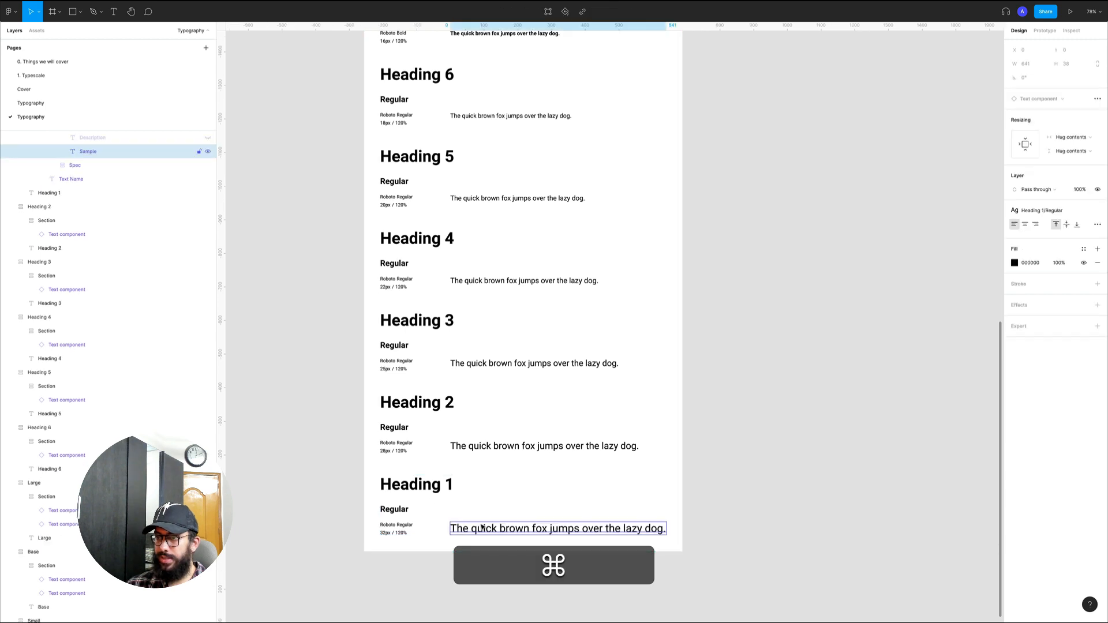
click(1098, 210)
click(1030, 237)
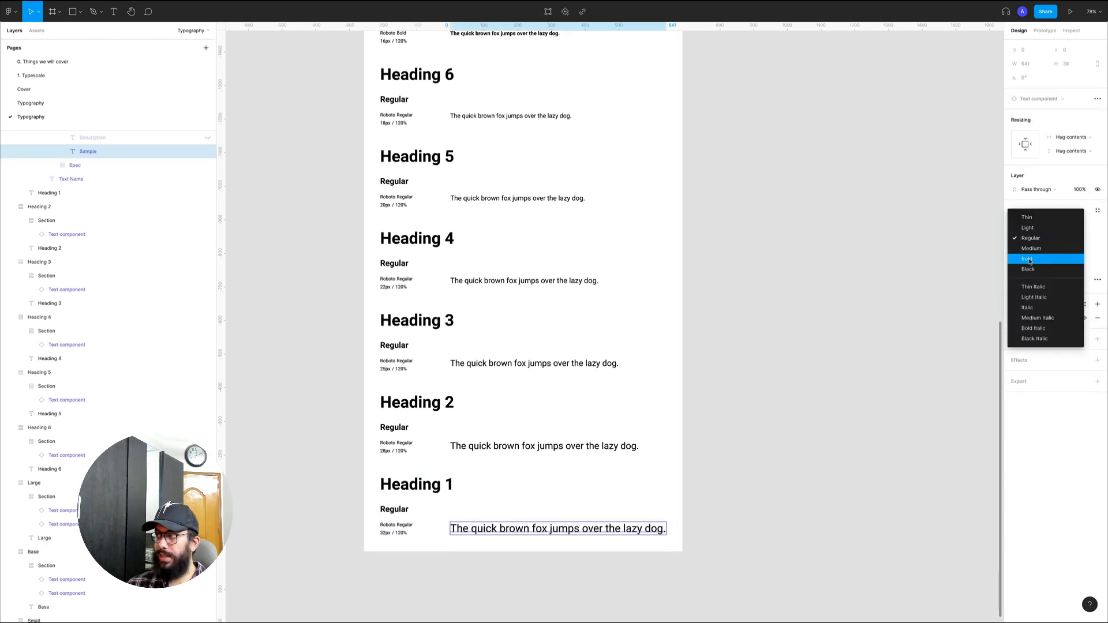
click(1030, 252)
click(1098, 210)
text(eading 1/Bold)
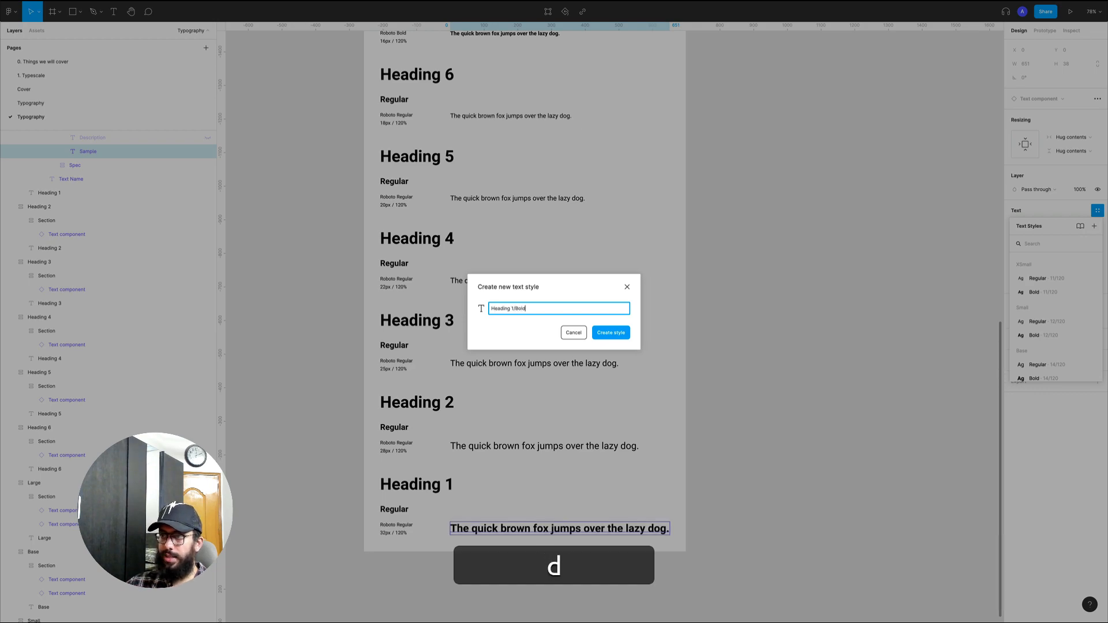
key(Return)
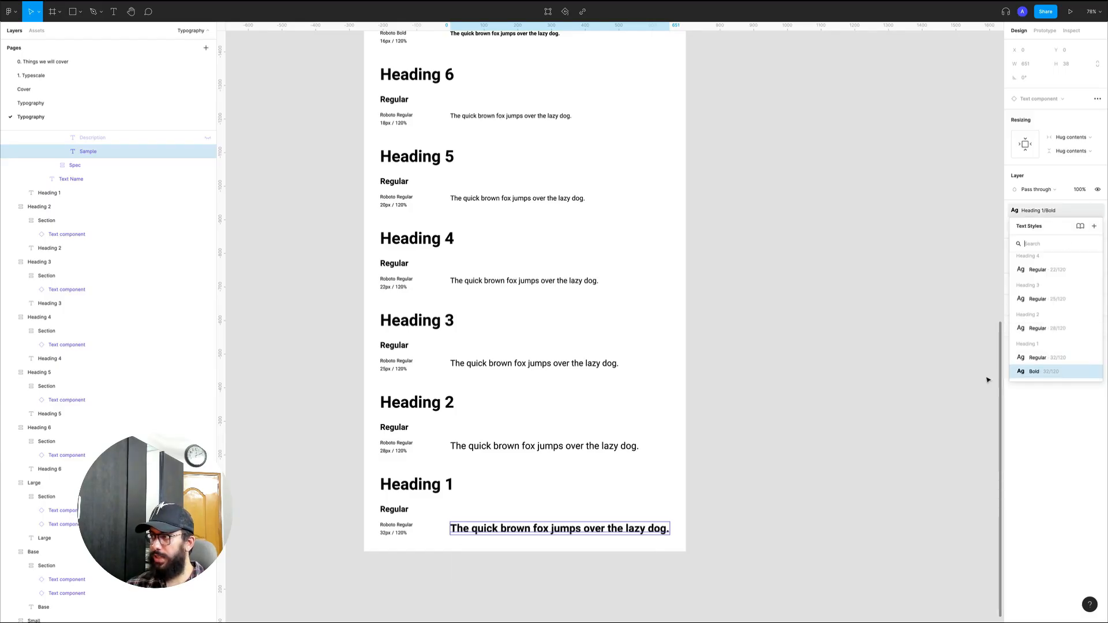
click(893, 366)
Run the Typography Styleguide plugin again to generate a new overview, and review it from XSmall through Heading 1.
key(super+p)
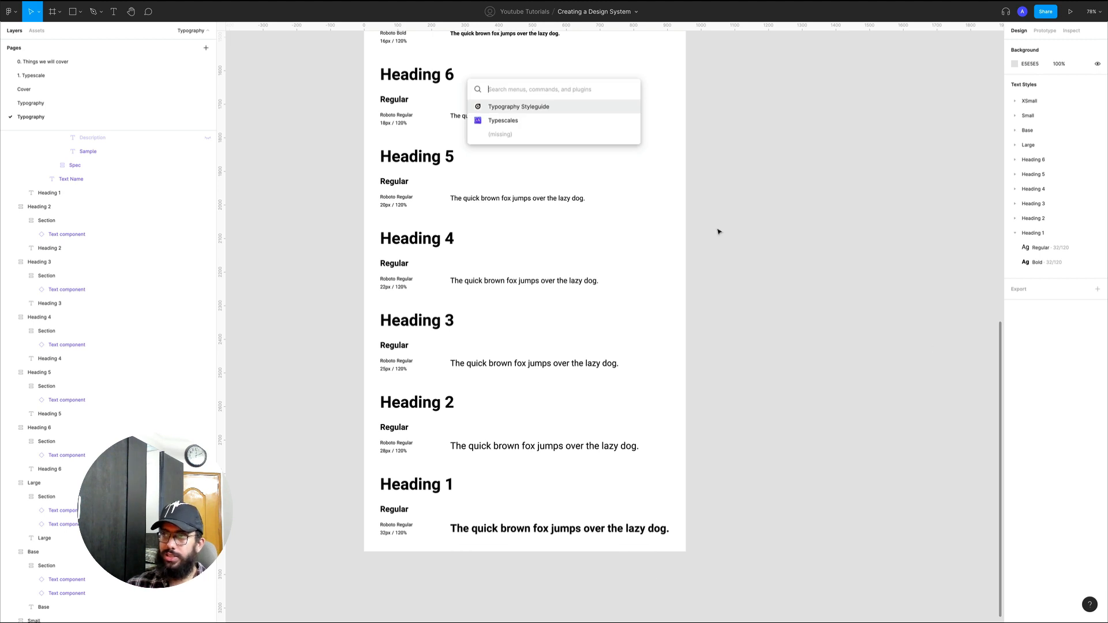
click(519, 107)
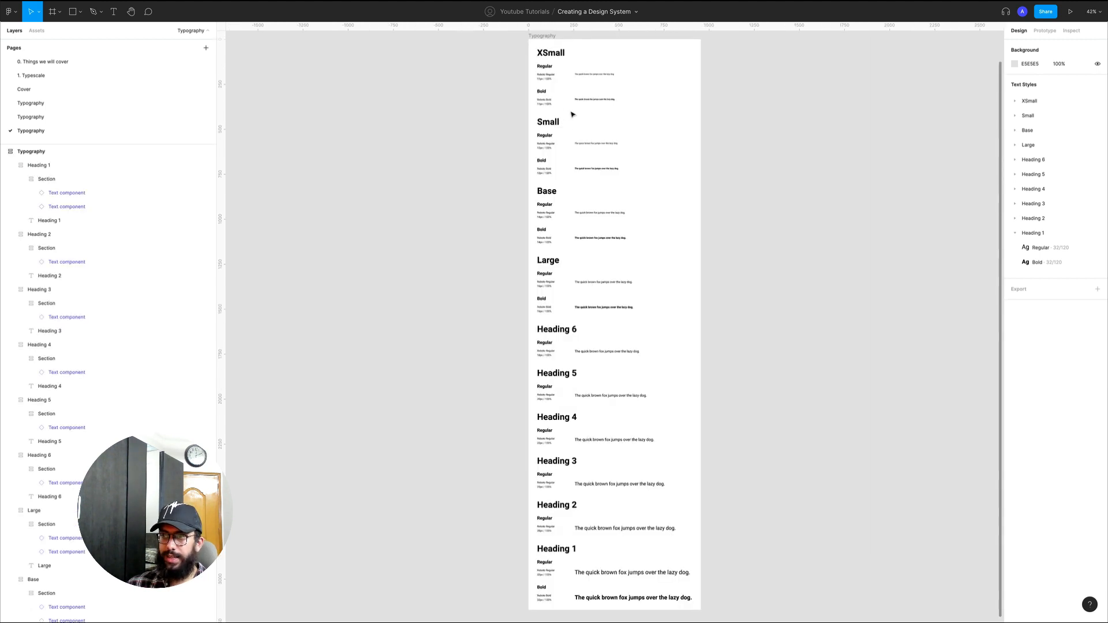
drag(788, 325, 727, 250)
scroll(566, 443, up, 3)
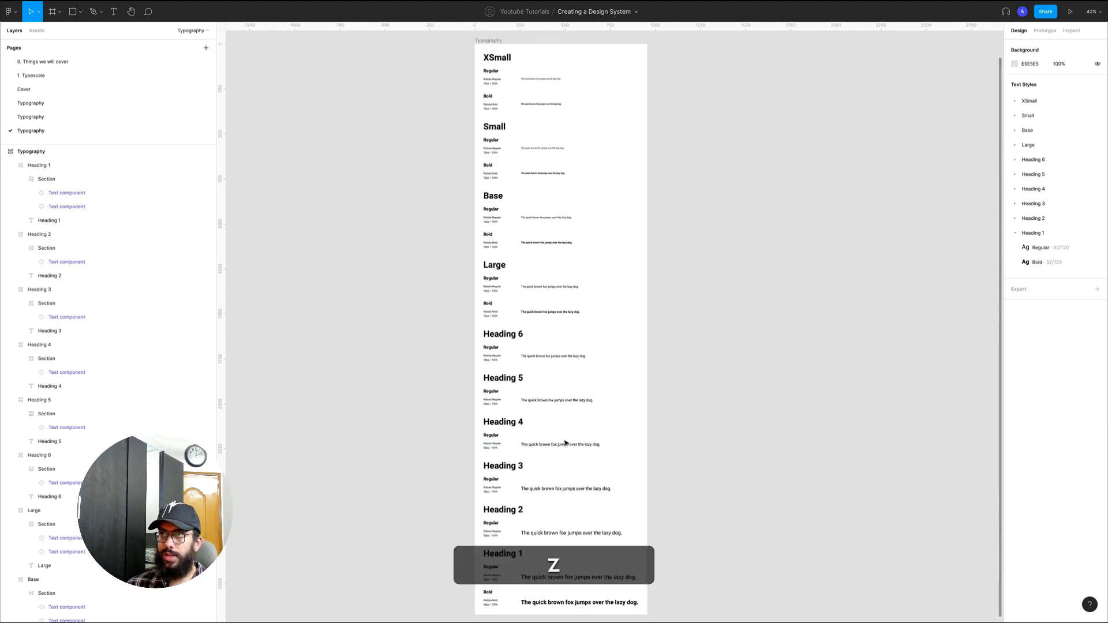
scroll(796, 384, down, 3)
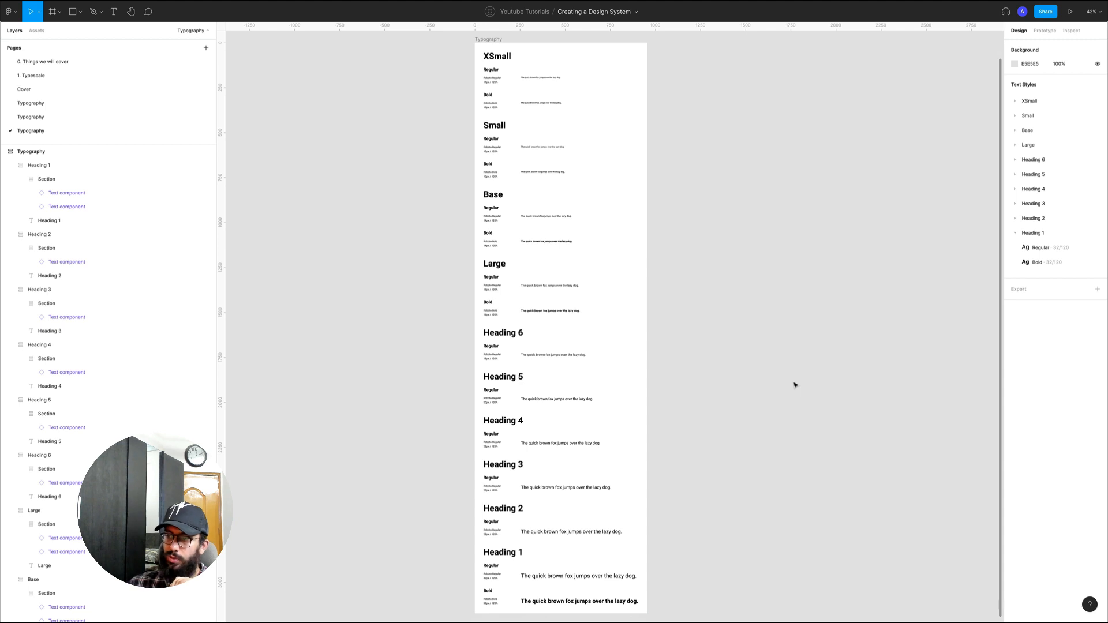
scroll(760, 417, down, 1)
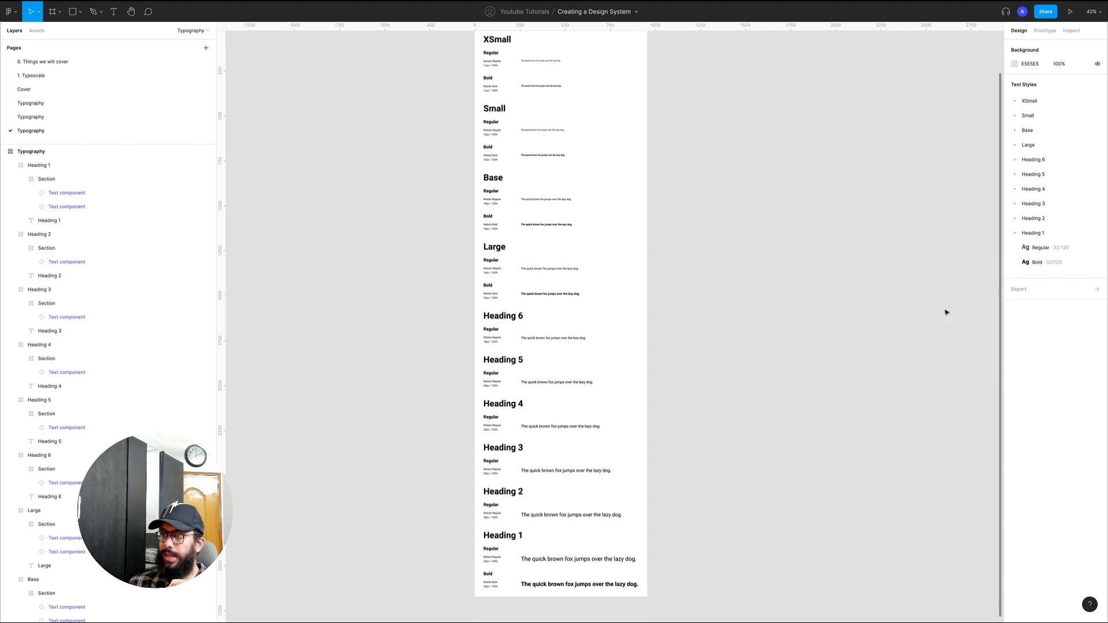
Detach the Heading 2 sample text from its style and set its weight to Bold.
super+click(574, 512)
key(z)
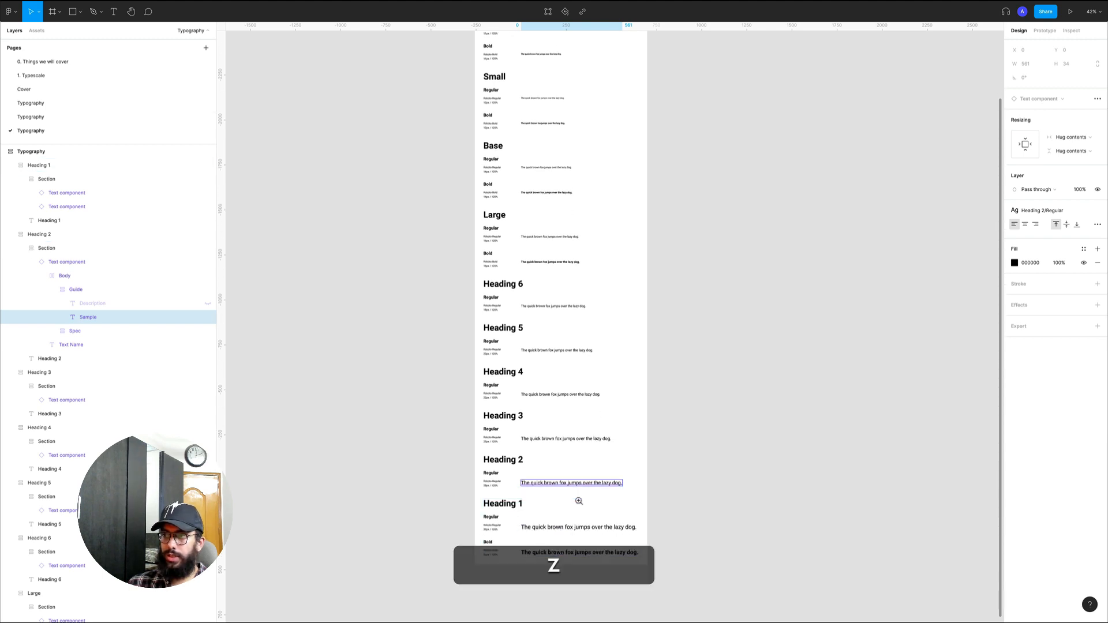
click(578, 506)
click(1098, 210)
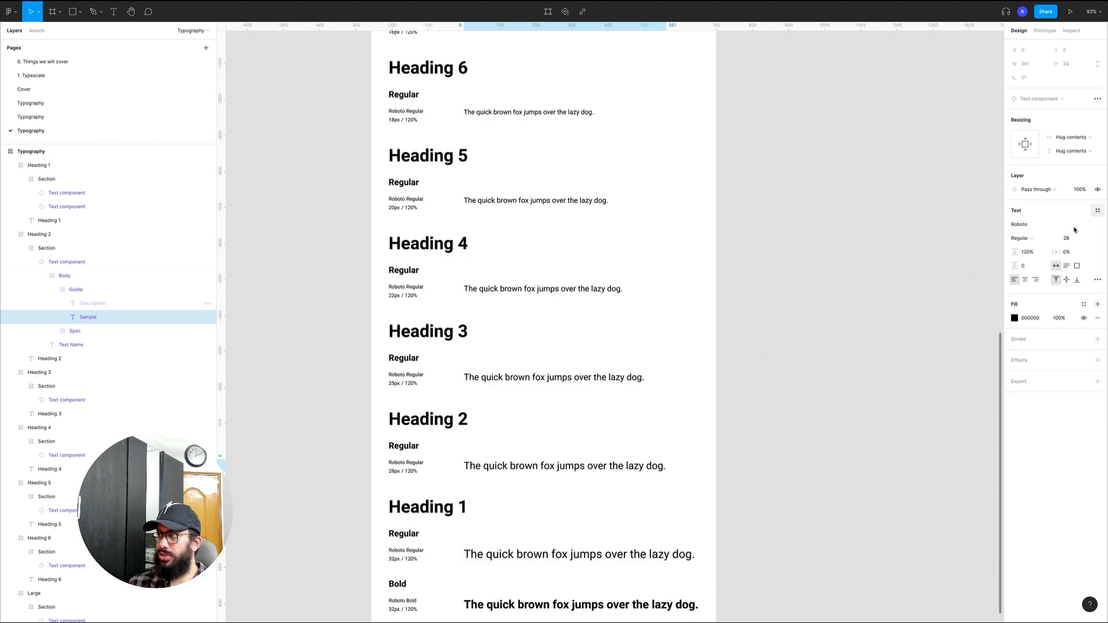
click(1031, 237)
key(Escape)
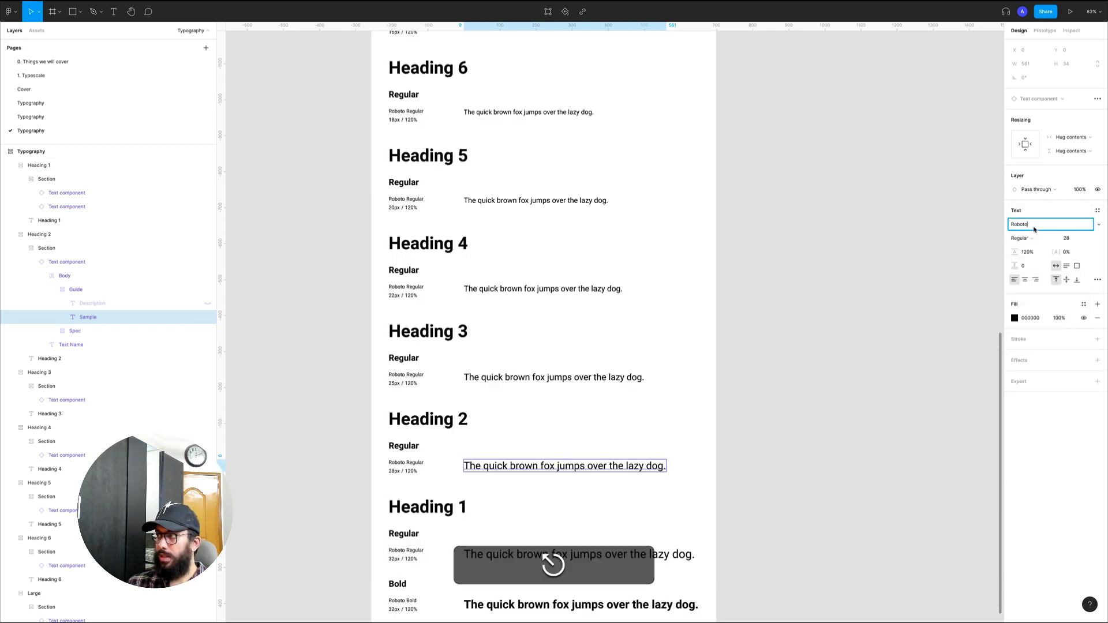
click(1031, 239)
click(1028, 258)
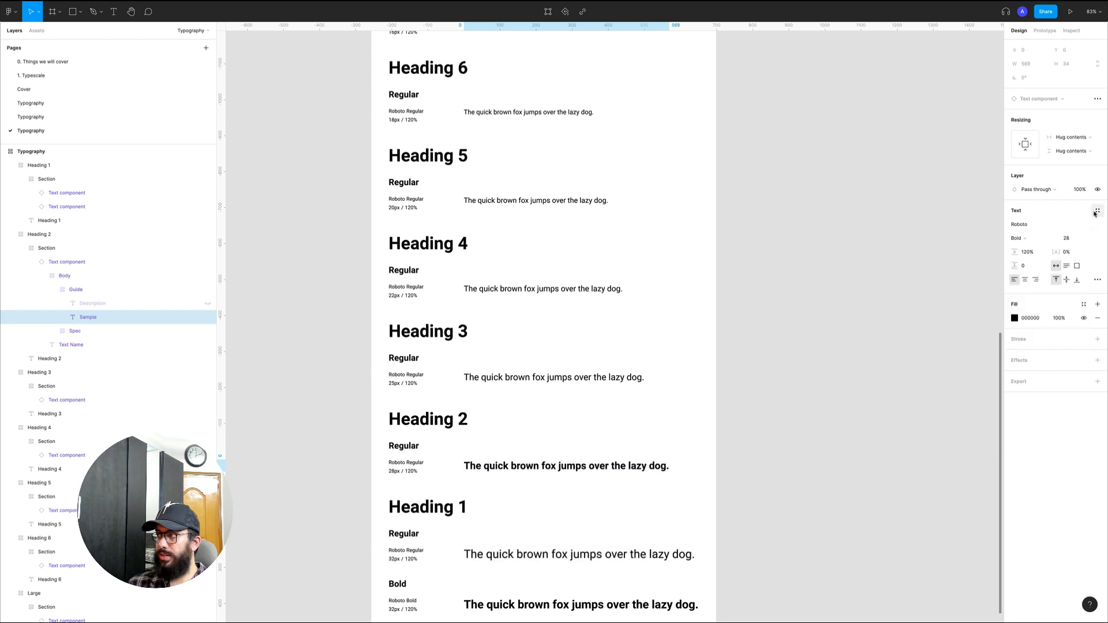
Save the bold Heading 2 sample as a new text style named Heading 2/Bold.
click(1096, 212)
click(1093, 226)
text(Heading )
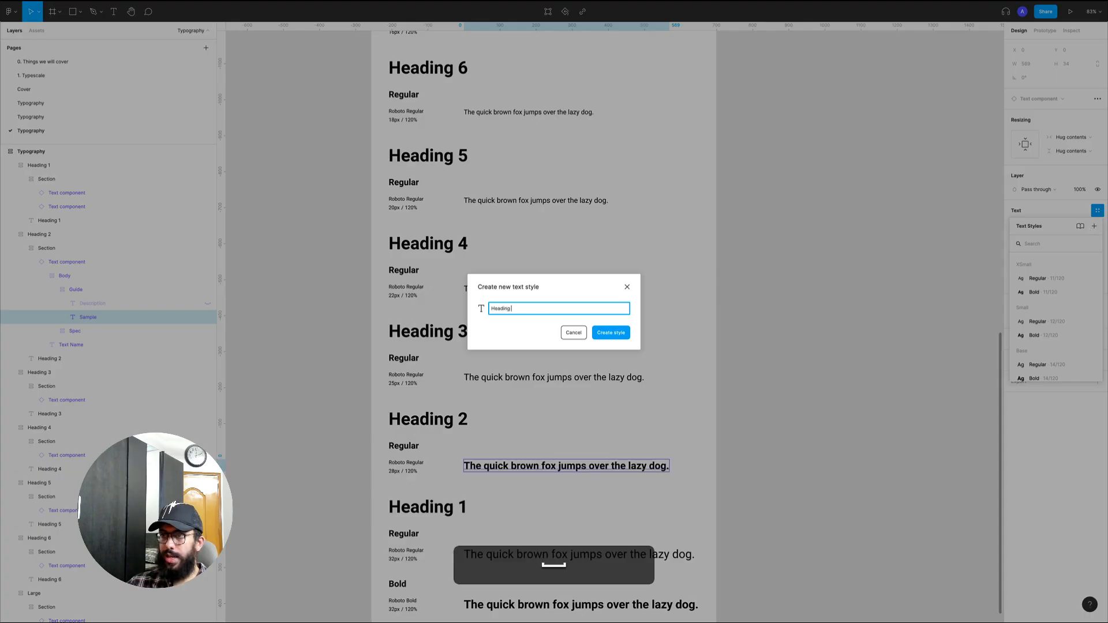
text(2/Bold)
key(super+Return)
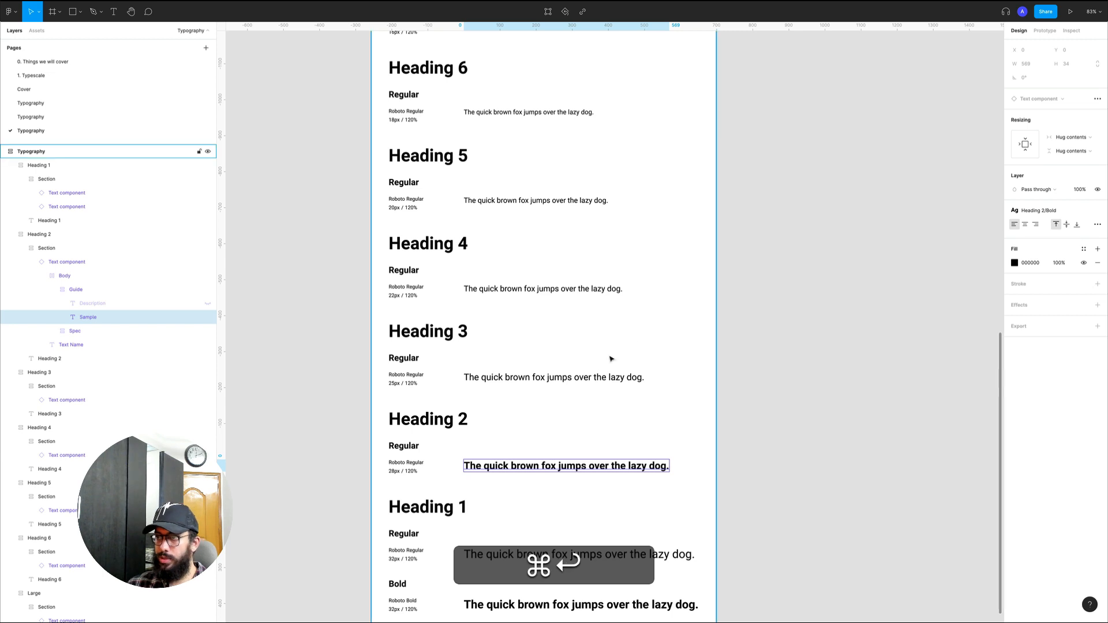
Detach the Heading 3 sample text from its style, set its weight to Bold and save it as text style Heading 3/Bold.
super+click(592, 379)
click(1098, 212)
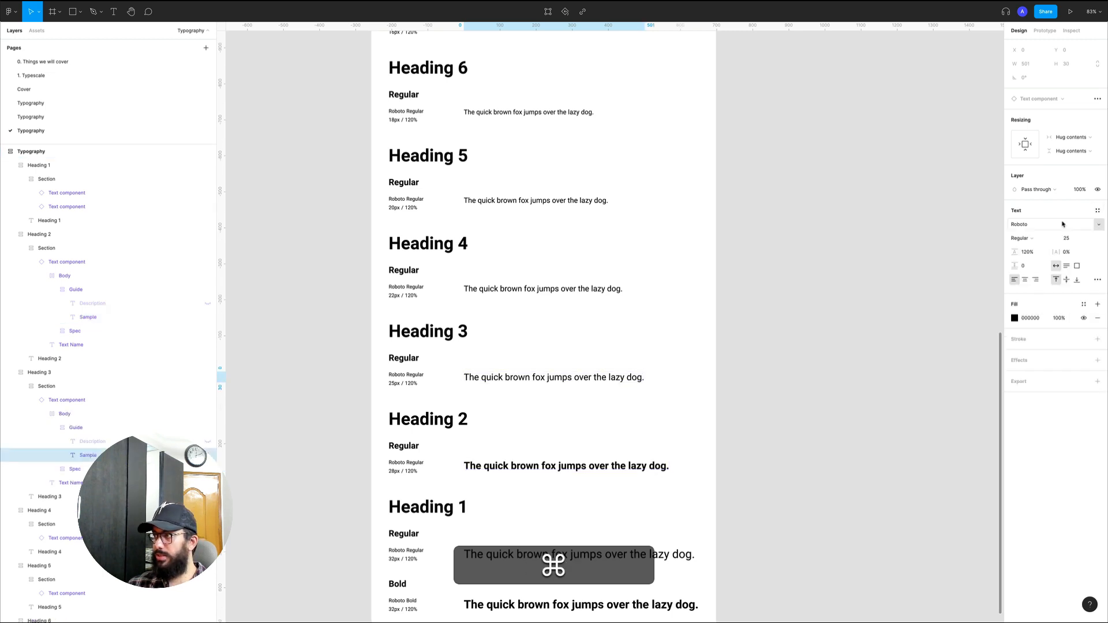
click(1035, 239)
click(1031, 259)
click(1098, 212)
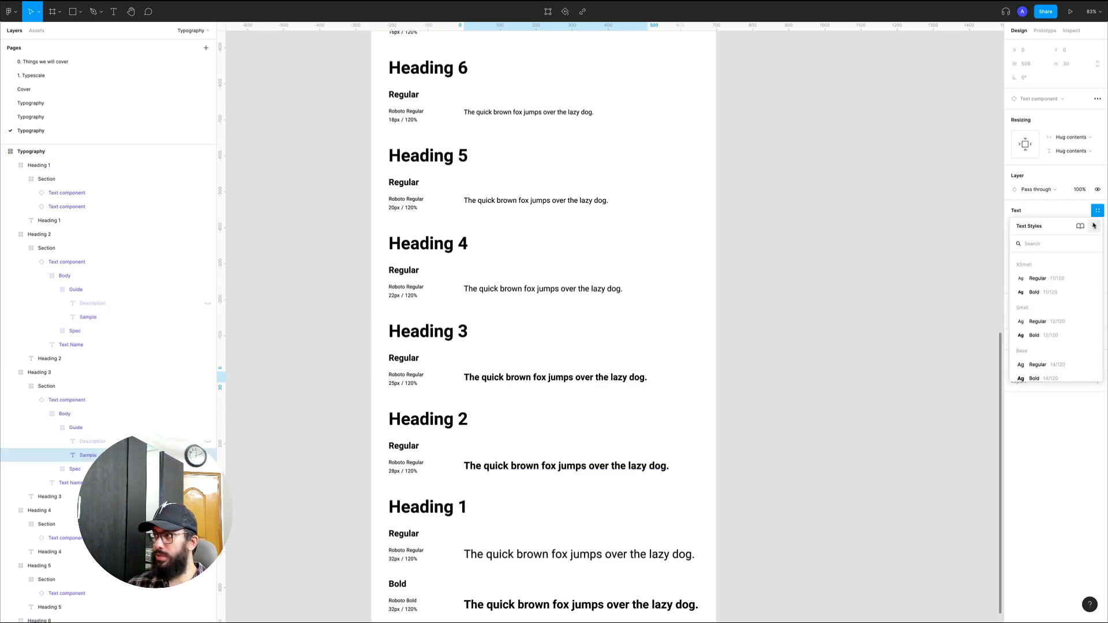
click(1094, 225)
text(Heading 3/Bold)
key(Return)
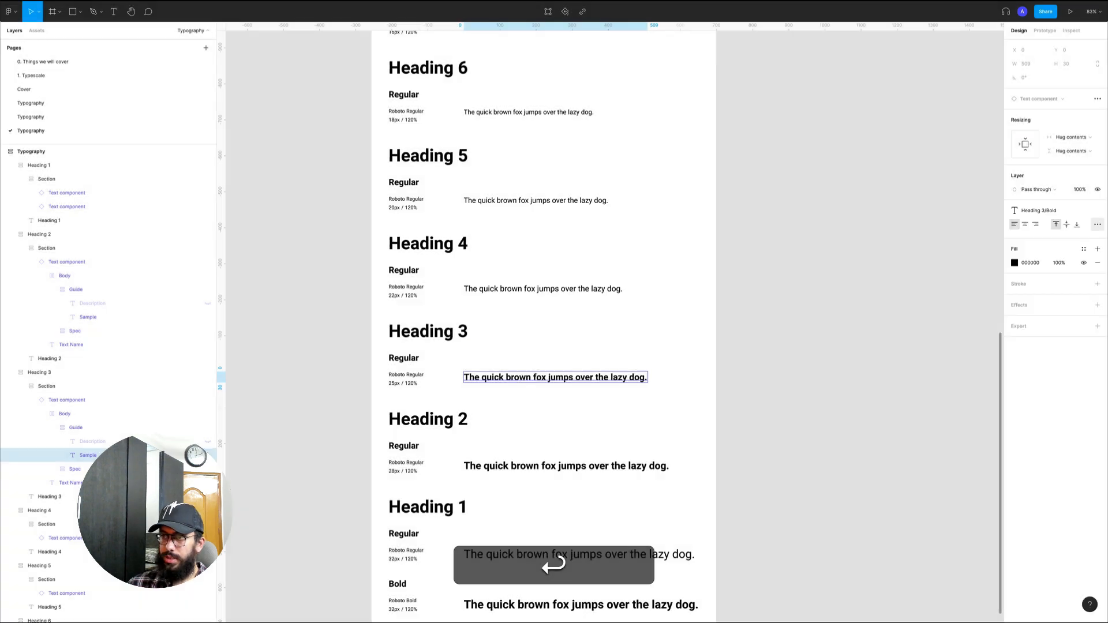
Detach the Heading 4 sample text from its style, set its weight to Bold and save it as text style Heading 4/Bold.
super+click(574, 288)
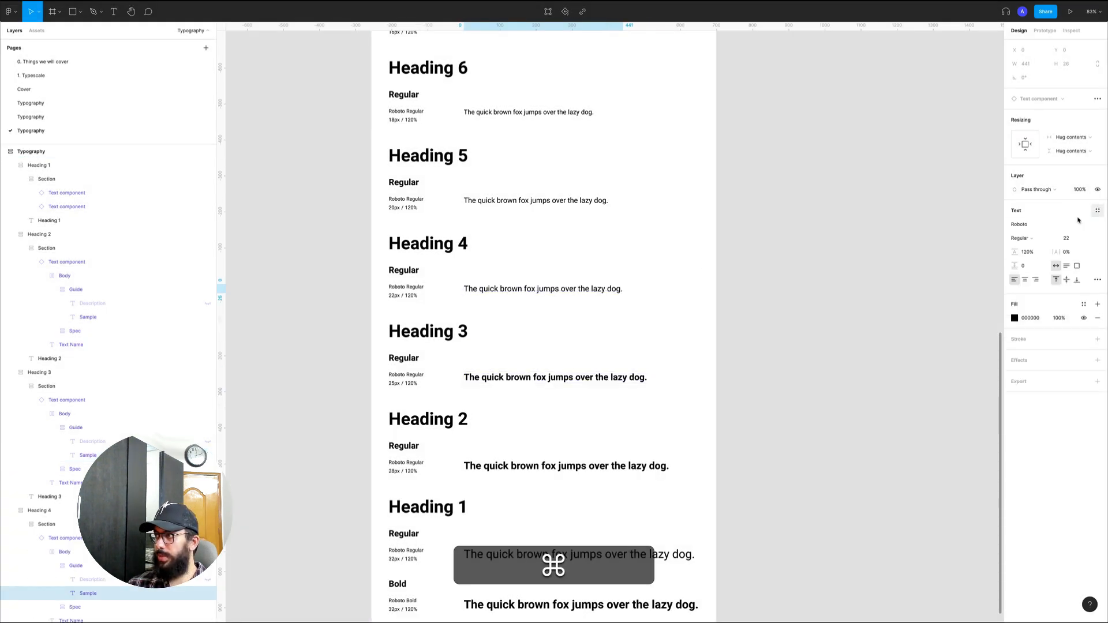
click(1021, 237)
click(1033, 259)
click(1097, 210)
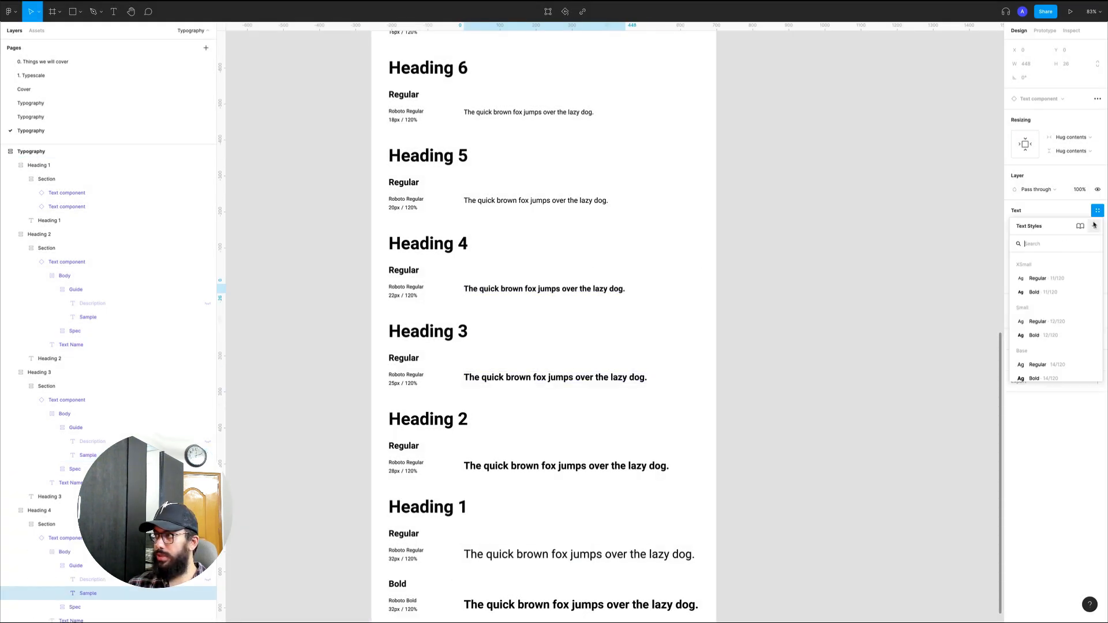
click(1094, 226)
text(Heading 5/)
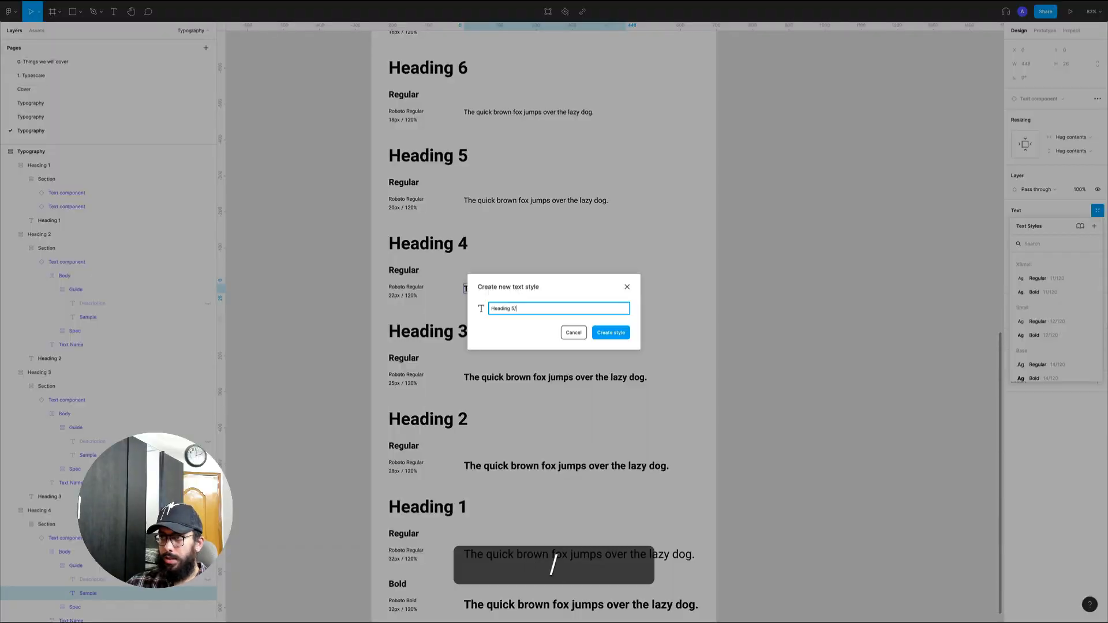
key(BackSpace)
key(BackSpace)
text(4/Bold)
key(super+Return)
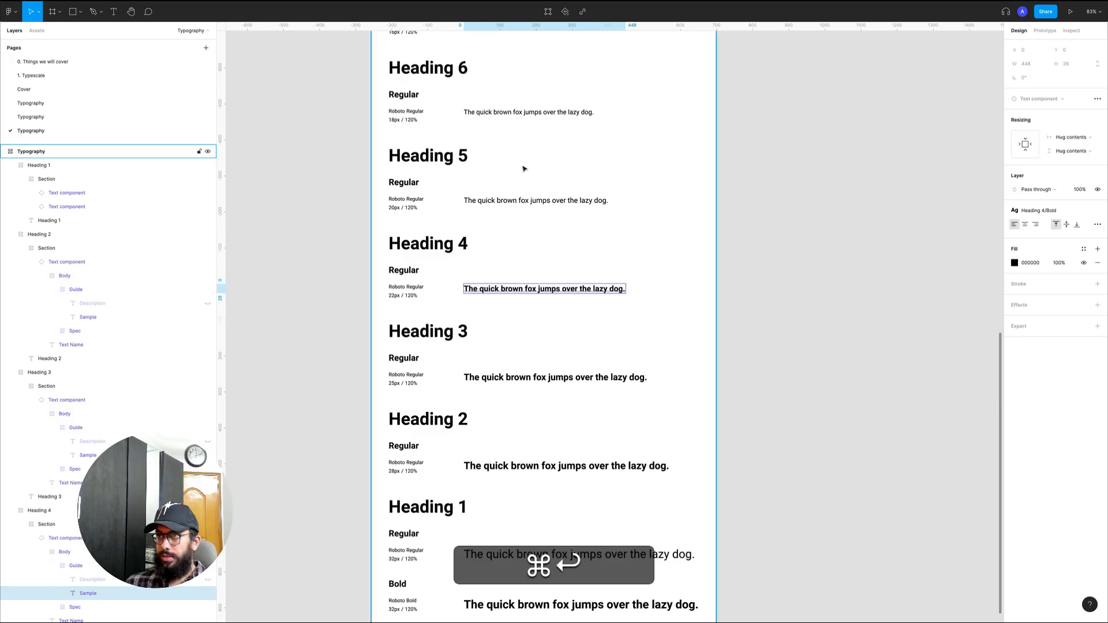
Detach the Heading 5 sample text from its style, set its weight to Bold and save it as text style Heading 5/Bold.
super+click(500, 201)
click(1097, 211)
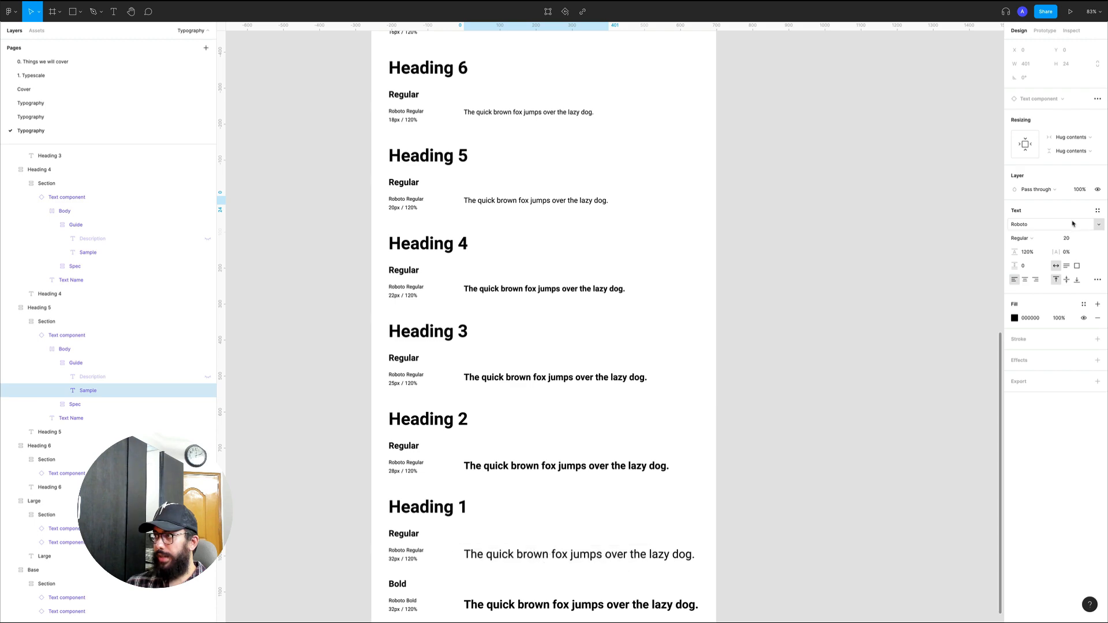
click(1030, 238)
click(1028, 260)
click(1097, 210)
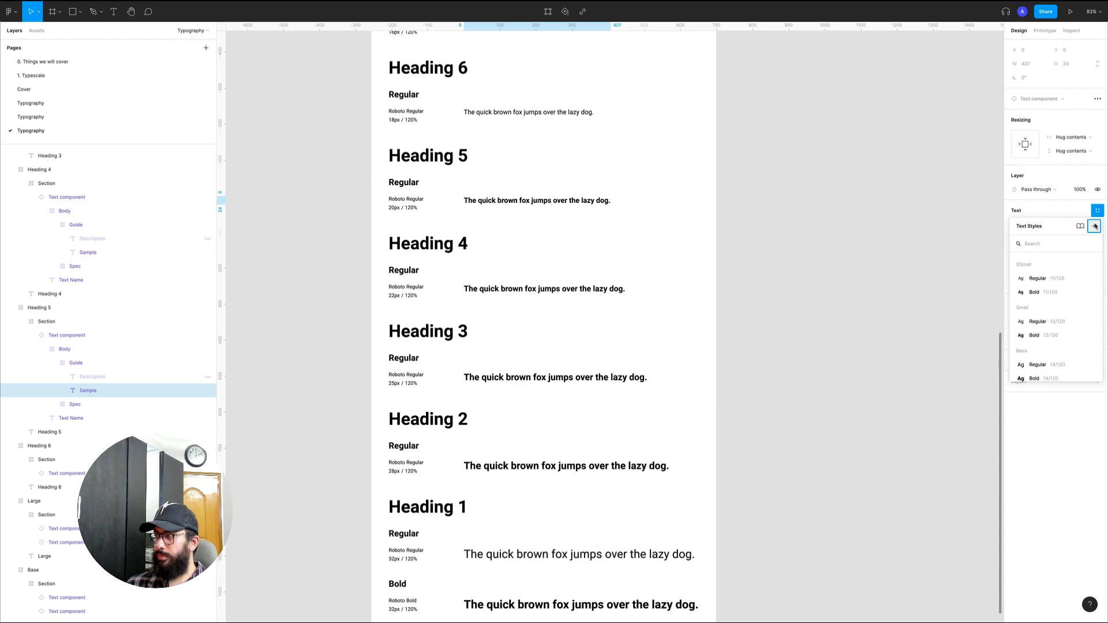
click(1093, 226)
text(Heading 5/Bold)
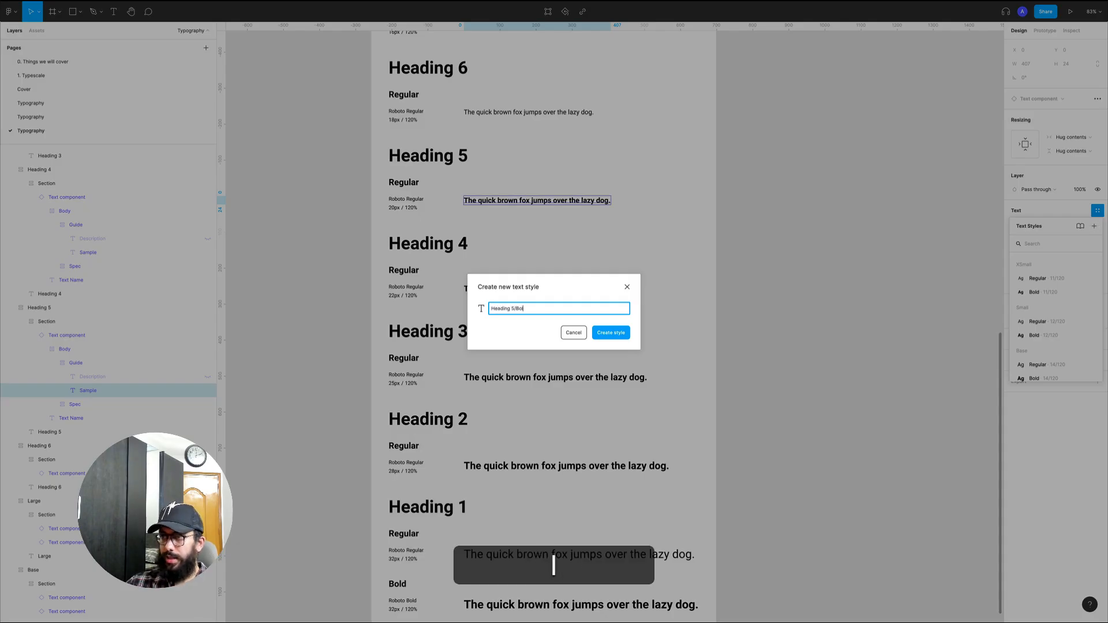
key(Return)
Detach the Heading 6 sample text from its style, set its weight to Bold and save it as text style Heading 6/Bold.
scroll(555, 127, up, 2)
super+click(522, 174)
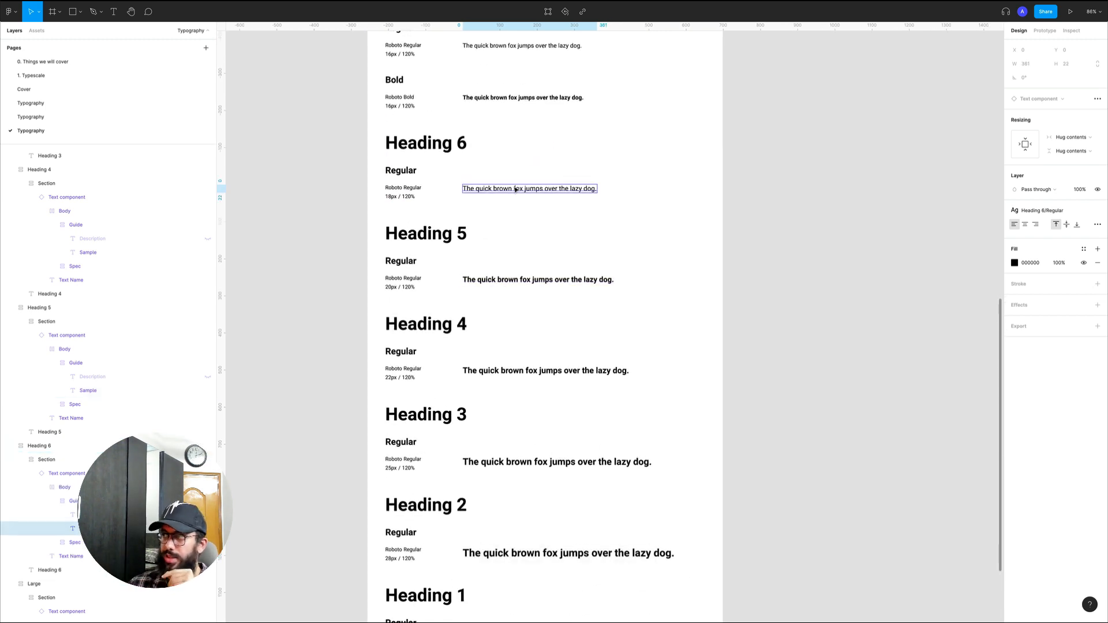
click(1098, 210)
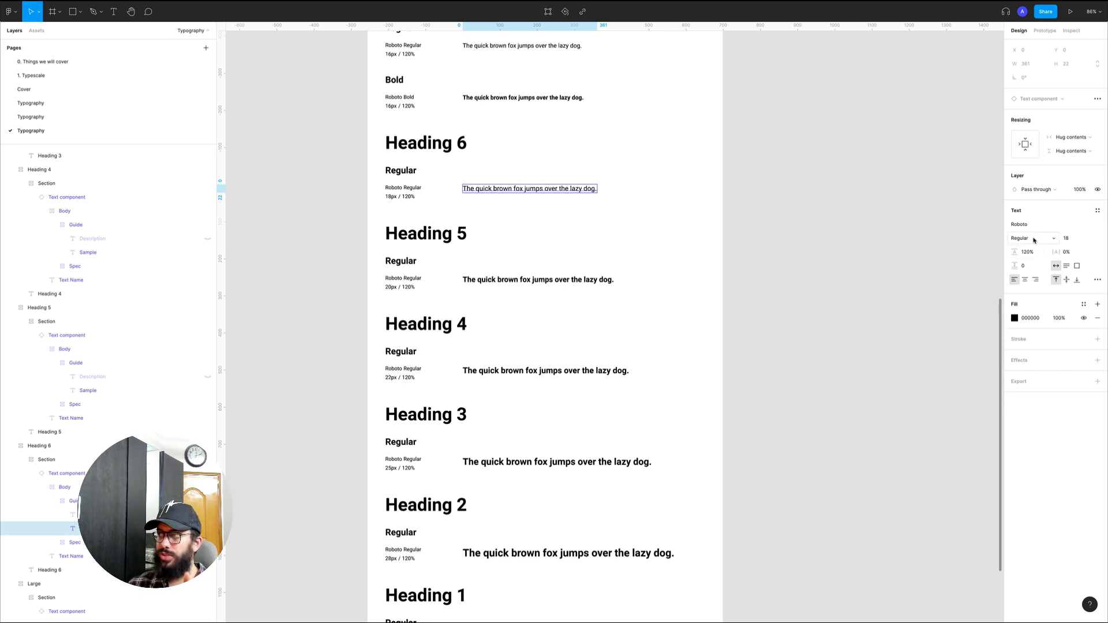
click(1034, 238)
click(1031, 248)
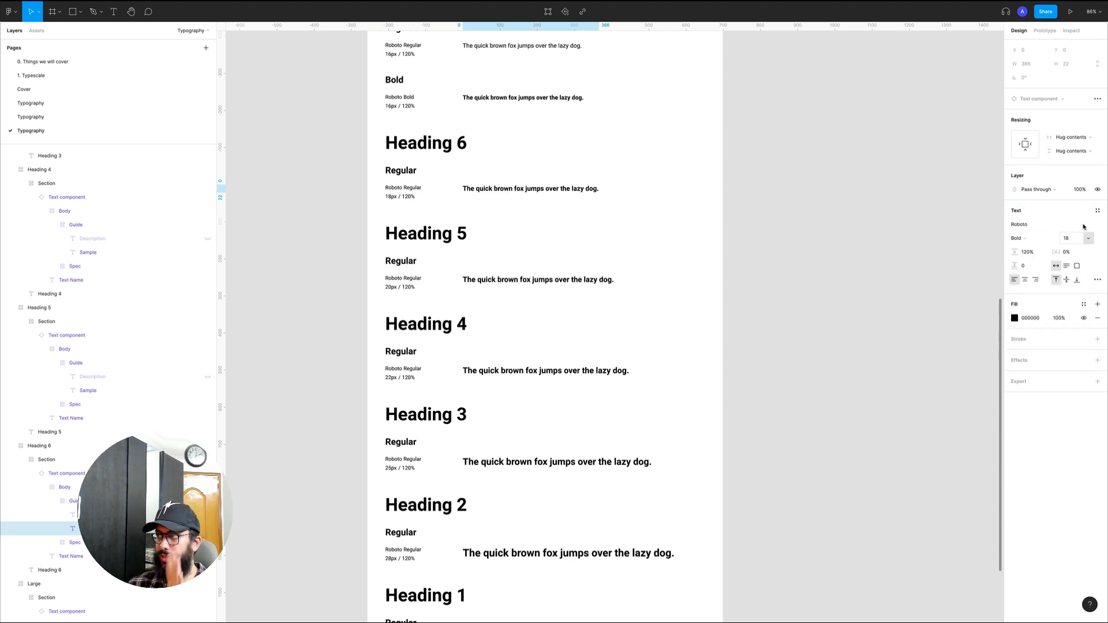
click(1098, 210)
click(1094, 227)
text(Headi)
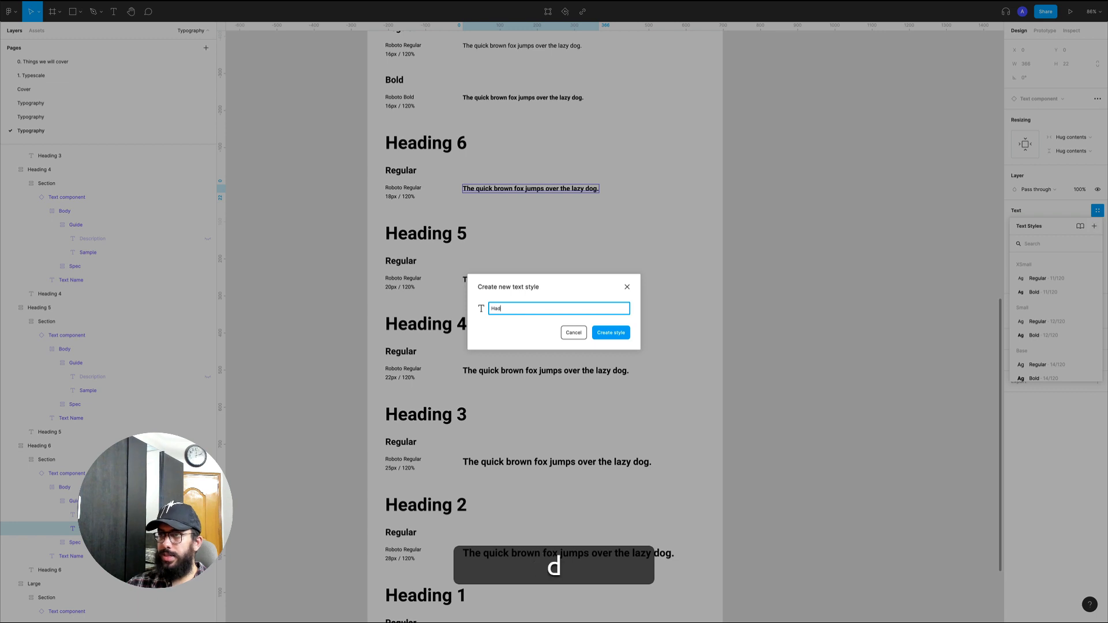
text(ng 6/Bo)
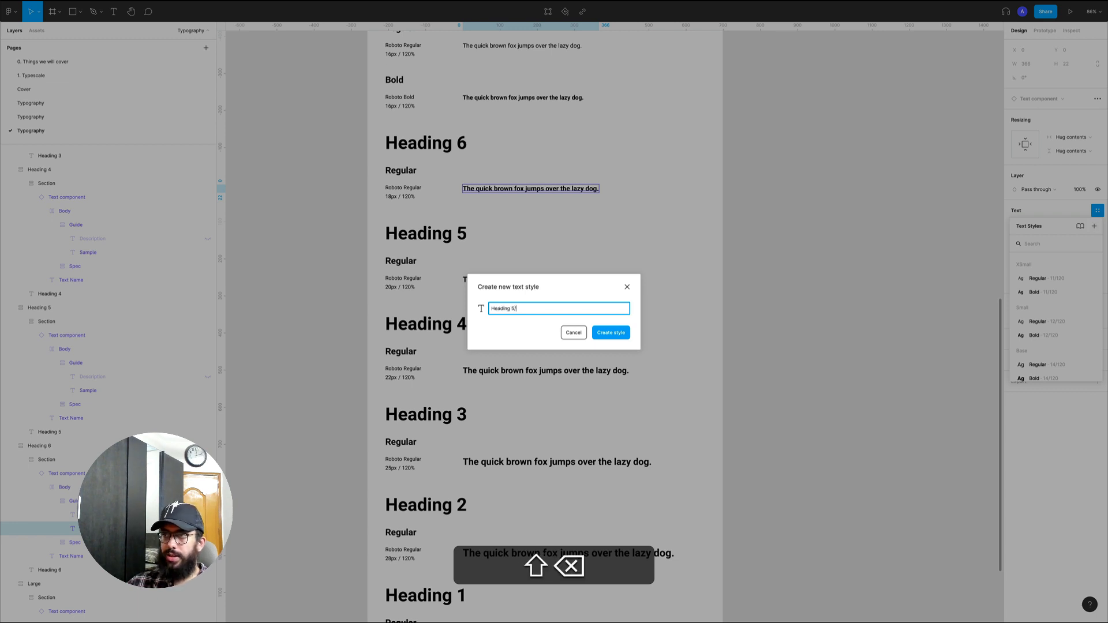
text(ld)
key(Return)
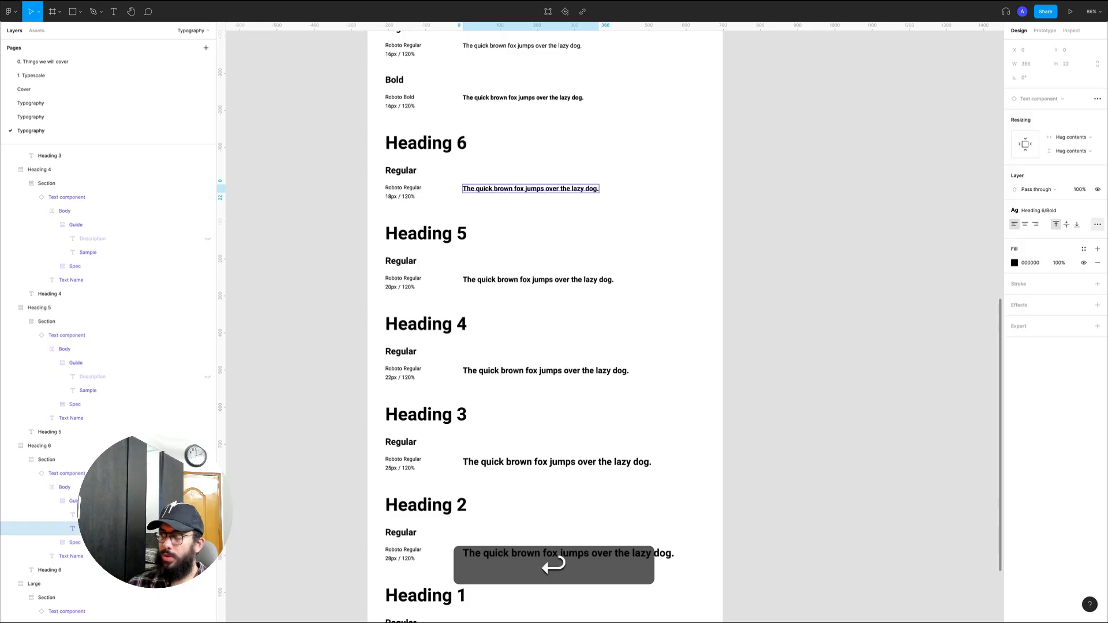
Run the Typography Styleguide plugin to generate a new style guide page from all saved regular and bold text styles.
click(900, 234)
key(z)
alt+click(517, 188)
key(space)
drag(550, 203, 483, 337)
key(super+p)
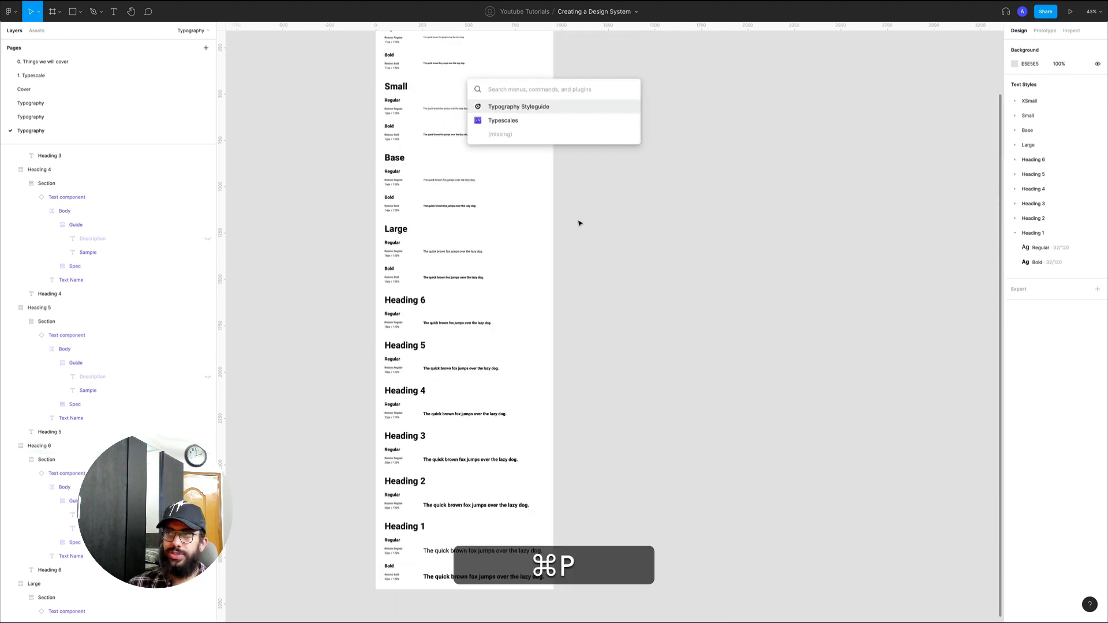
key(Return)
Review the generated Typography style guide from XSmall to Heading 1, checking the regular and bold samples in each section.
scroll(636, 216, down, 2)
key(z)
drag(532, 173, 682, 286)
key(z)
alt+click(475, 191)
key(space)
drag(505, 192, 441, 156)
scroll(456, 168, down, 2)
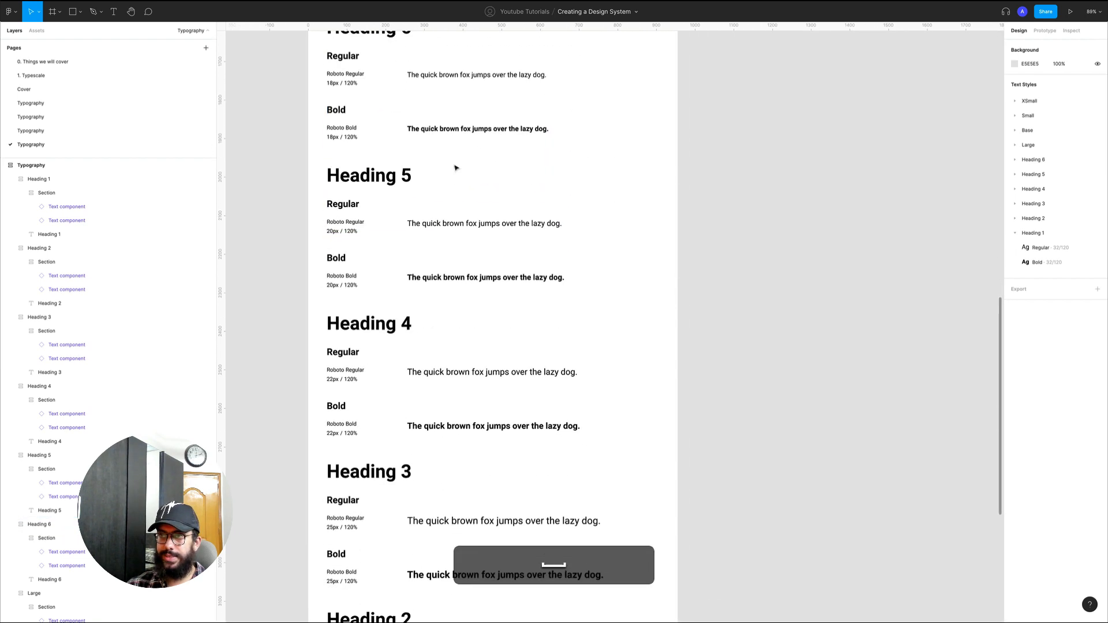
scroll(456, 168, down, 8)
scroll(456, 168, up, 5)
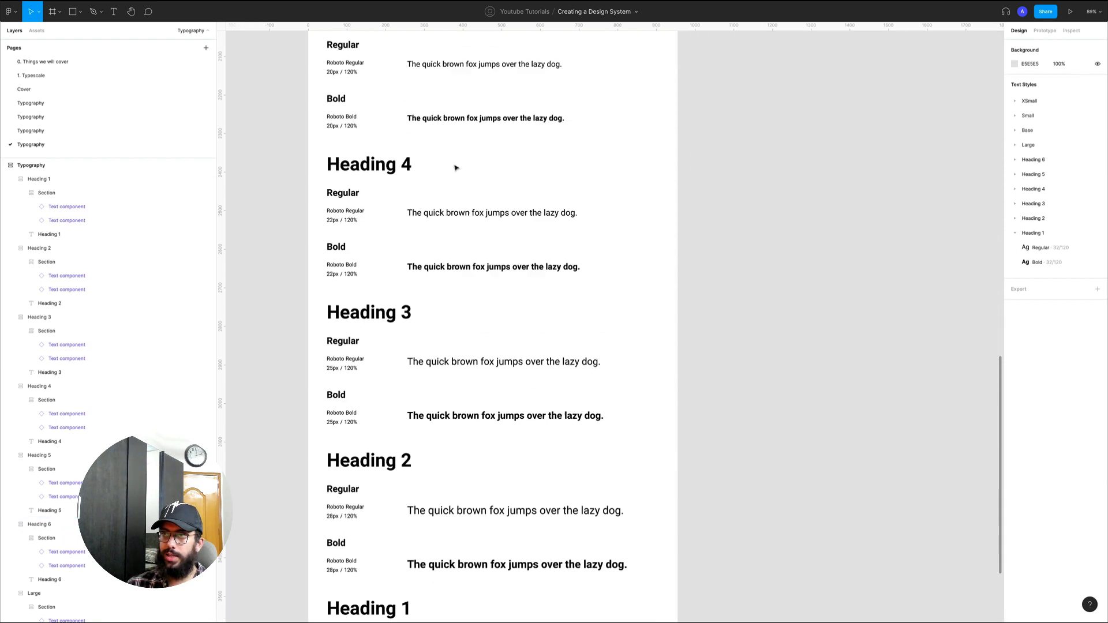
scroll(456, 168, up, 10)
key(z)
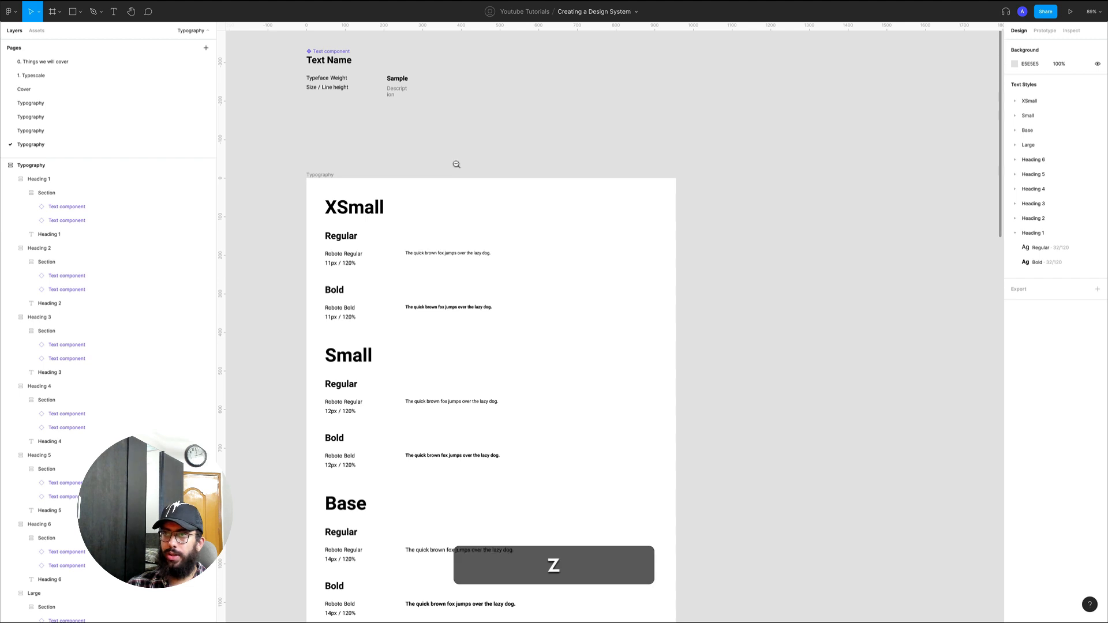
alt+click(457, 165)
scroll(458, 168, down, 3)
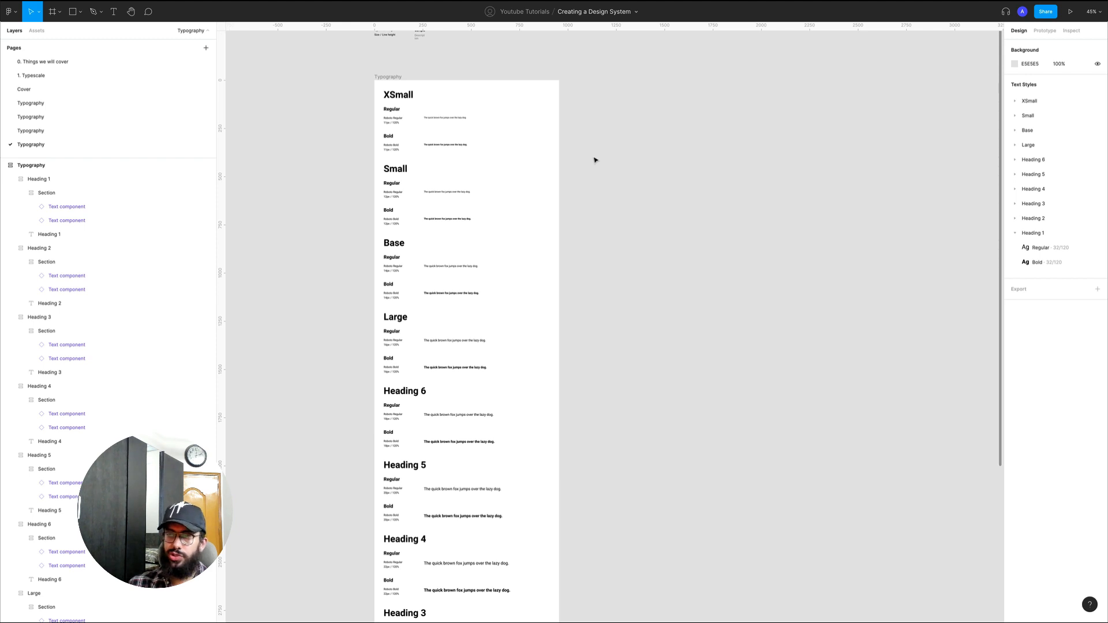
key(Escape)
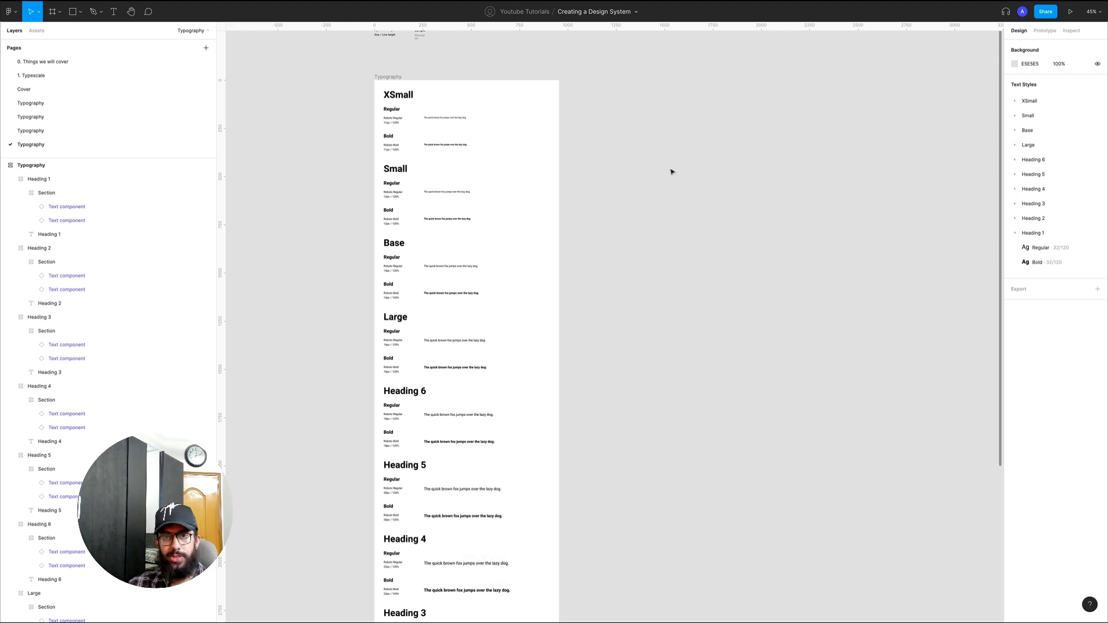